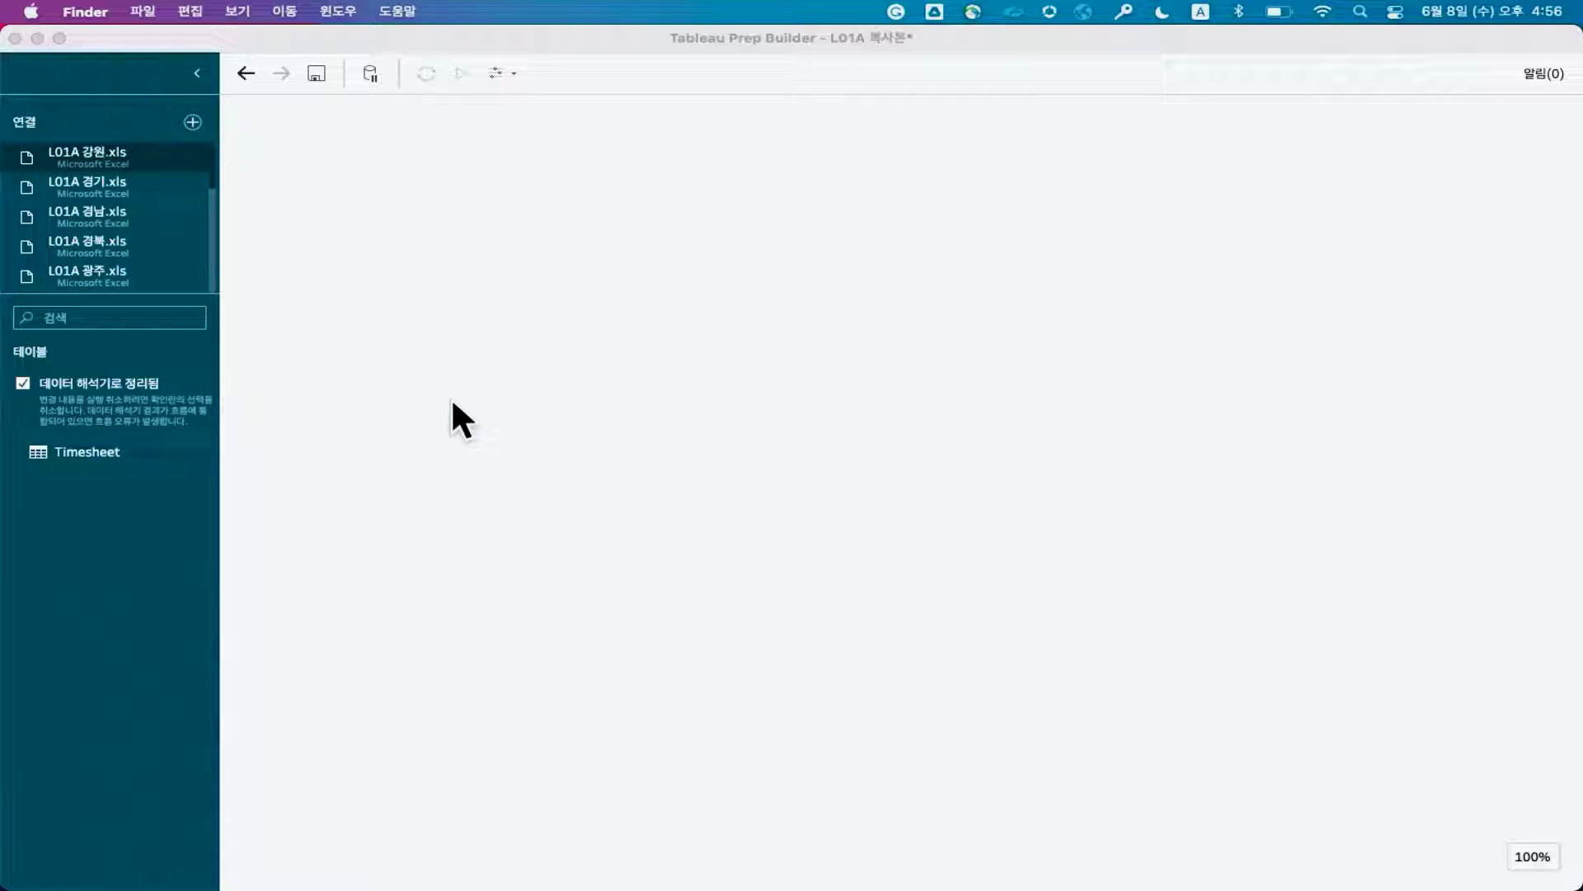
Add the Timesheet table of L01A 강원.xls to the flow, attach a cleaning step and view its rows as a data grid
left_click(107, 448)
left_click_drag(64, 457, 414, 175)
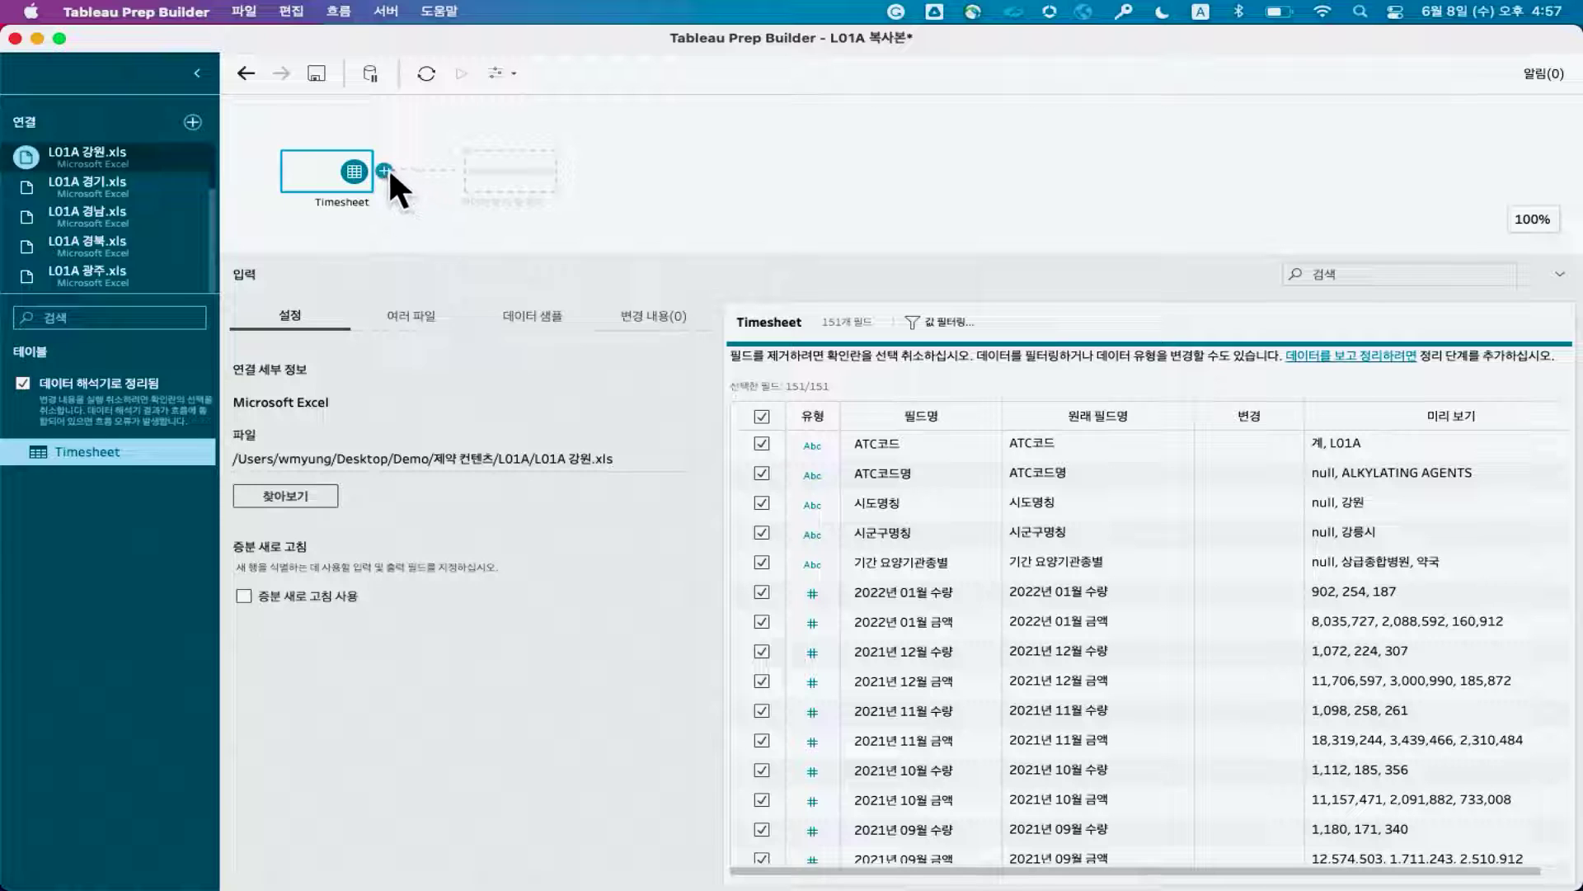
left_click(385, 171)
left_click(485, 218)
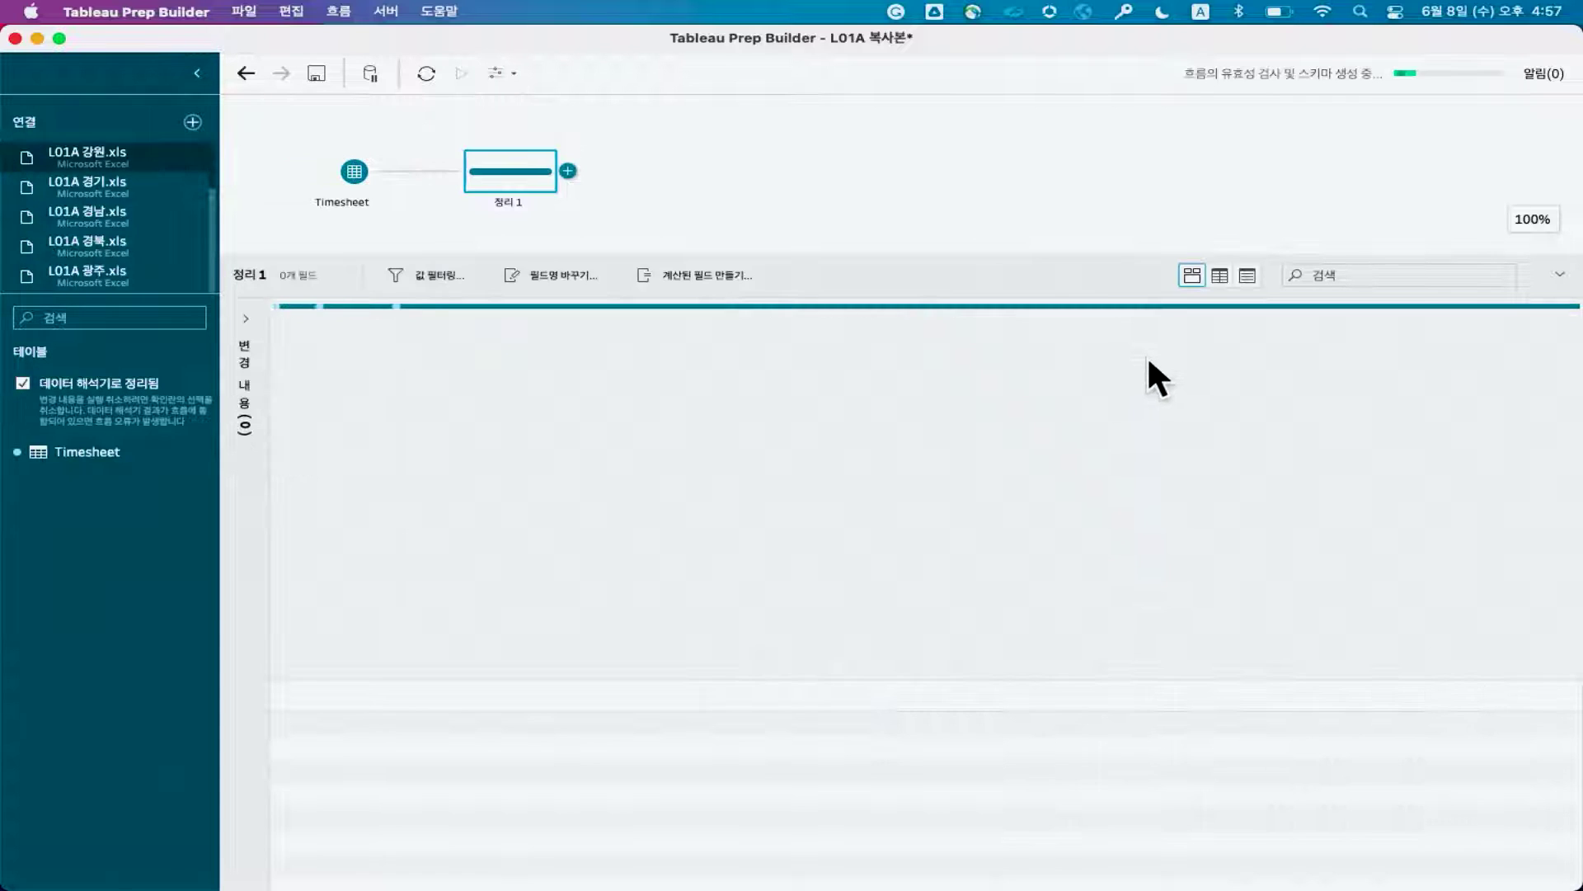
left_click(1221, 275)
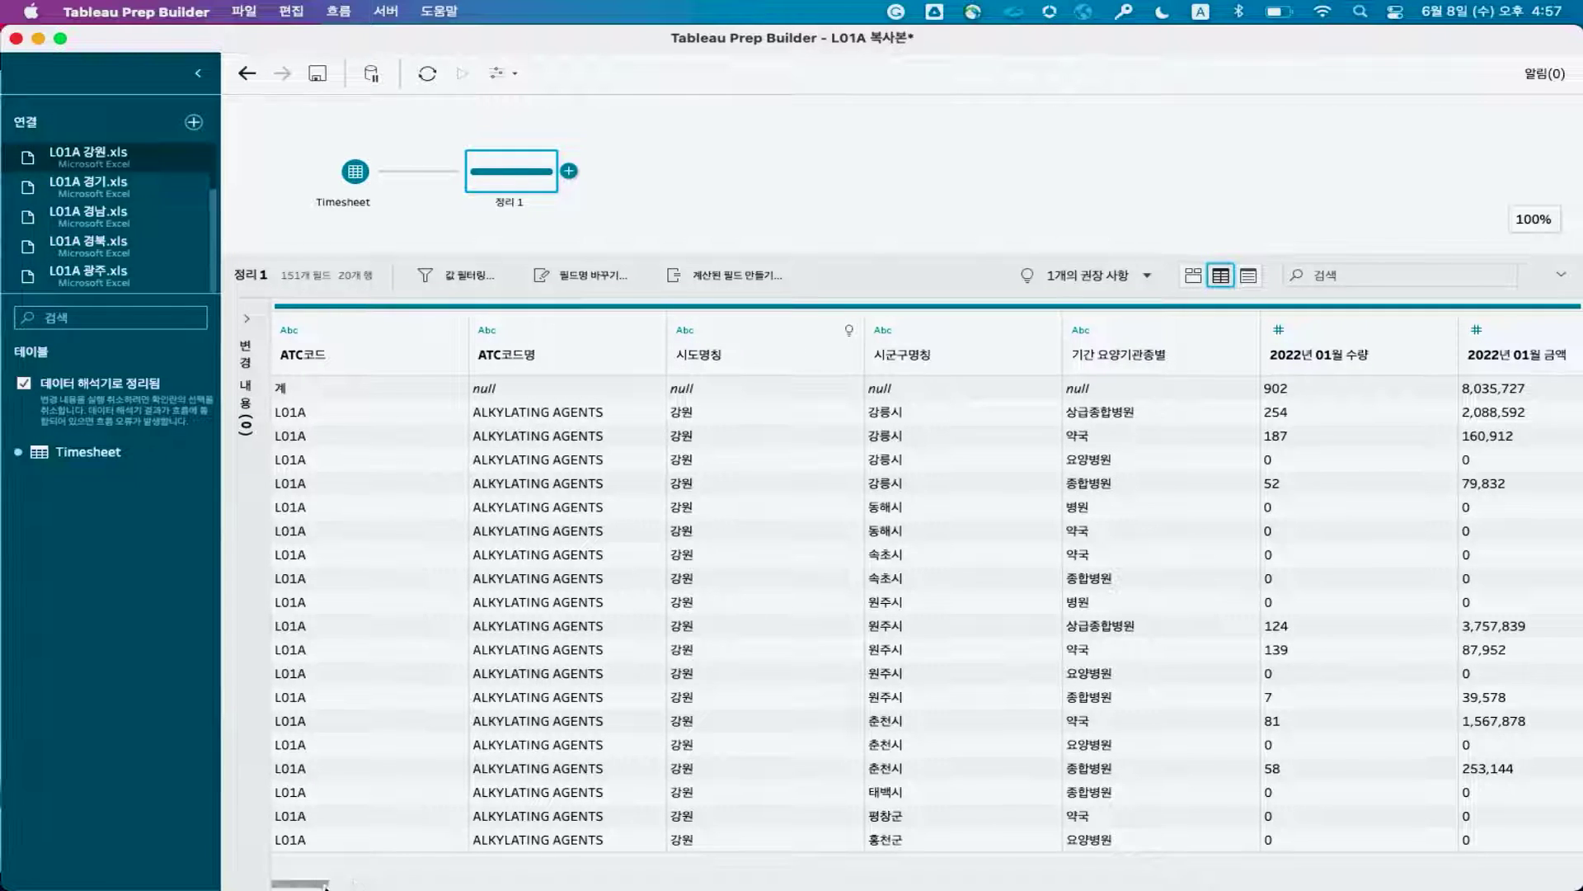
mouse_move(325, 884)
left_mouse_down()
mouse_move(878, 879)
mouse_move(313, 884)
left_mouse_up()
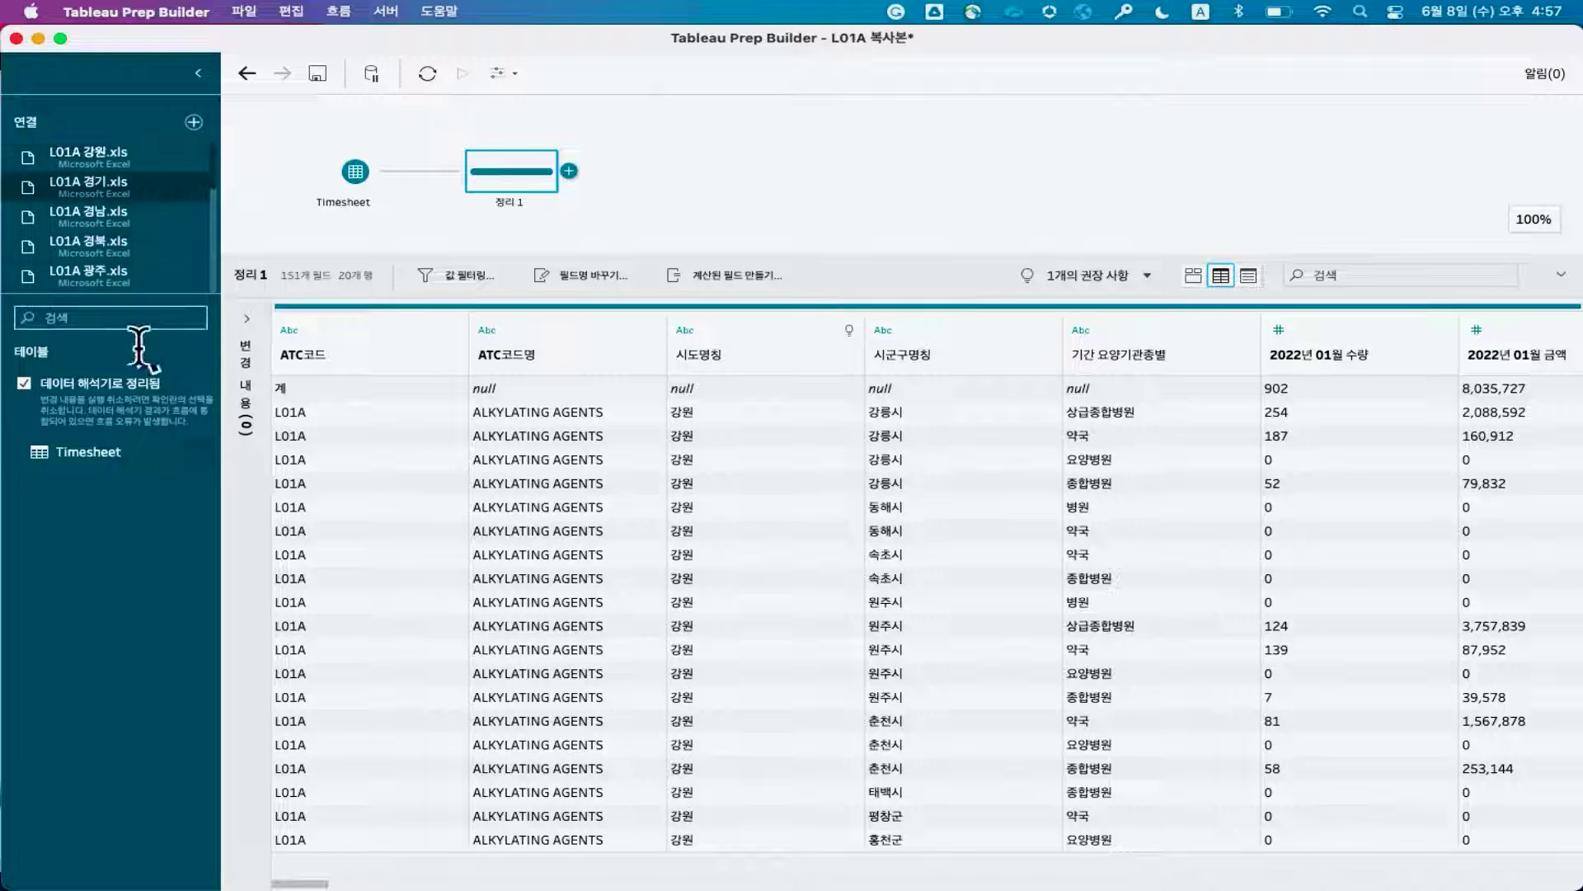
Union the Timesheet table of L01A 경기.xls with the first Timesheet input and remove the cleaning step from the flow
left_click_drag(81, 453, 333, 196)
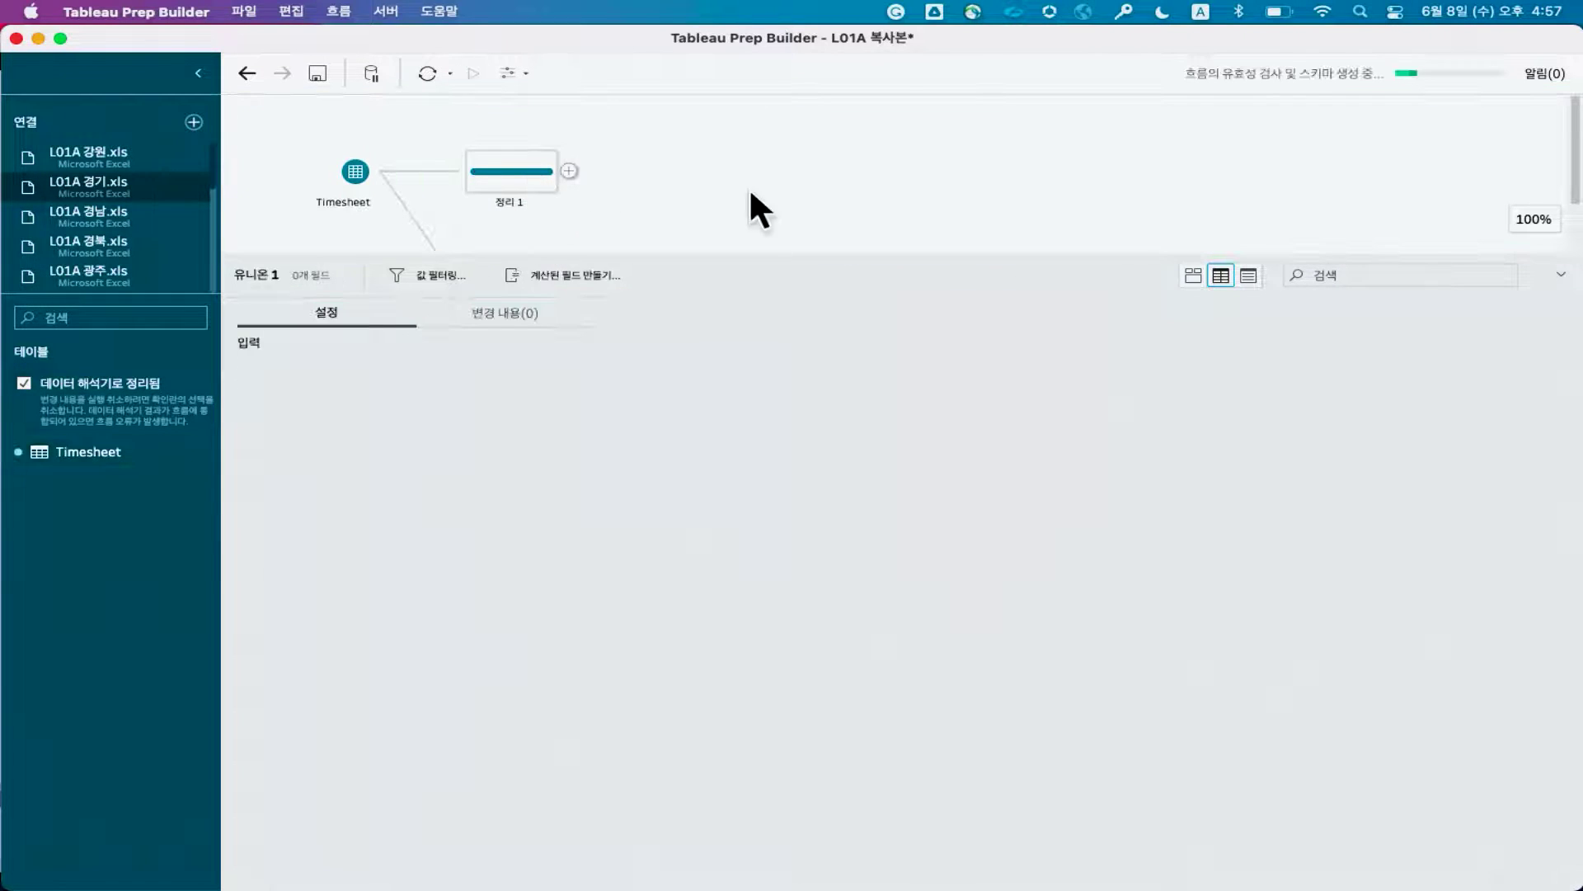
left_click_drag(831, 265, 834, 443)
right_click(503, 168)
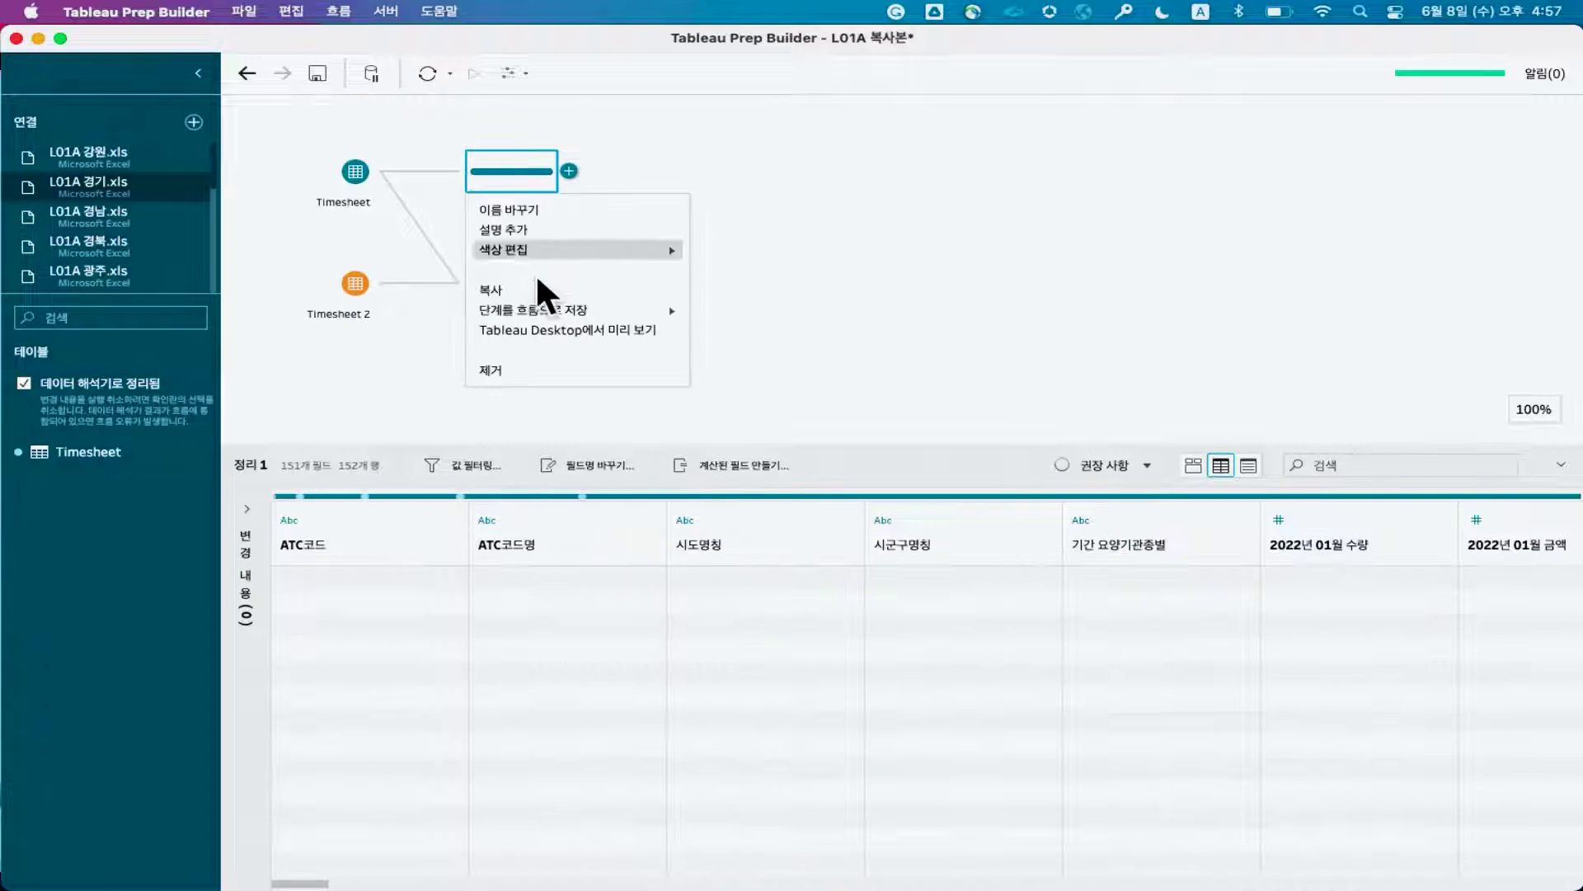
left_click(505, 369)
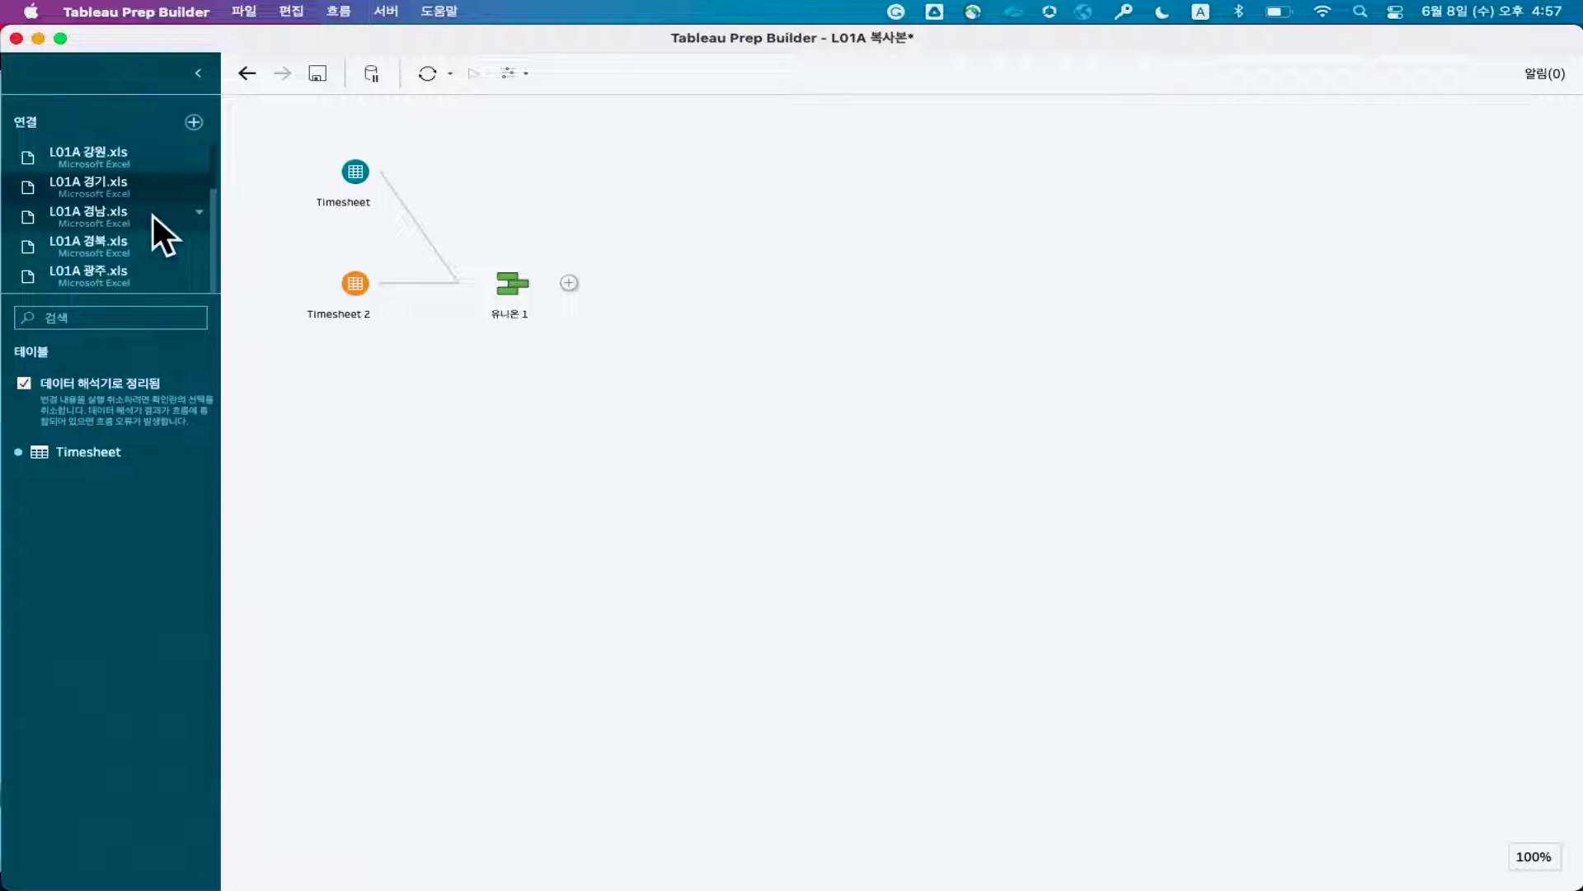
Add the Timesheet tables of the remaining regional L01A files, feeding them into the first union and a second union chained after it
left_click_drag(97, 449, 475, 285)
left_click_drag(91, 452, 512, 272)
scroll(150, 230, "down", 1)
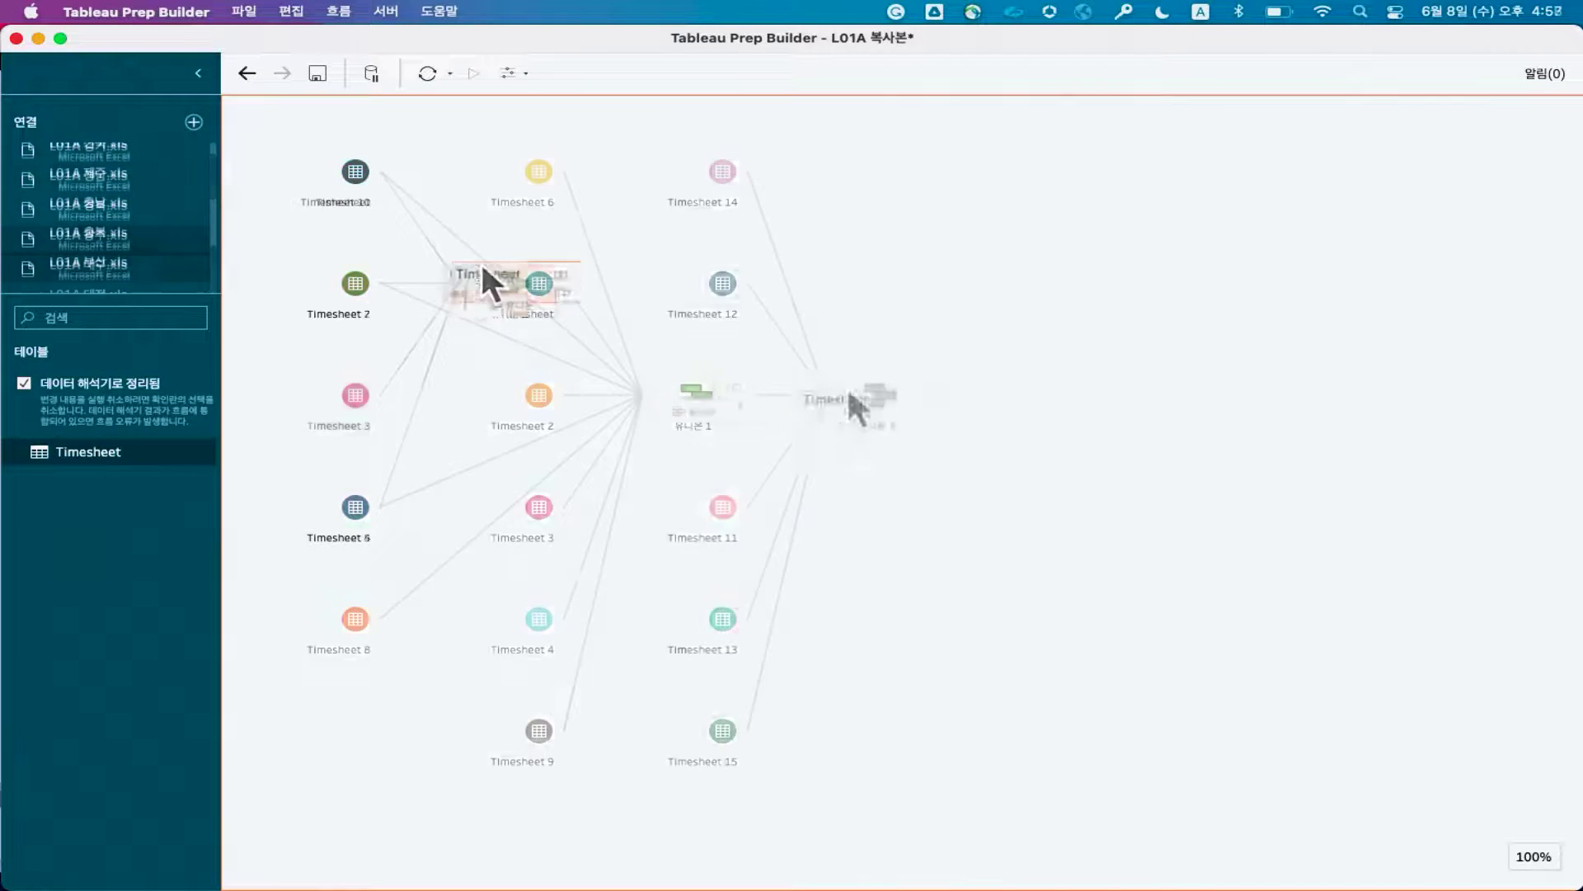
left_click_drag(479, 261, 849, 382)
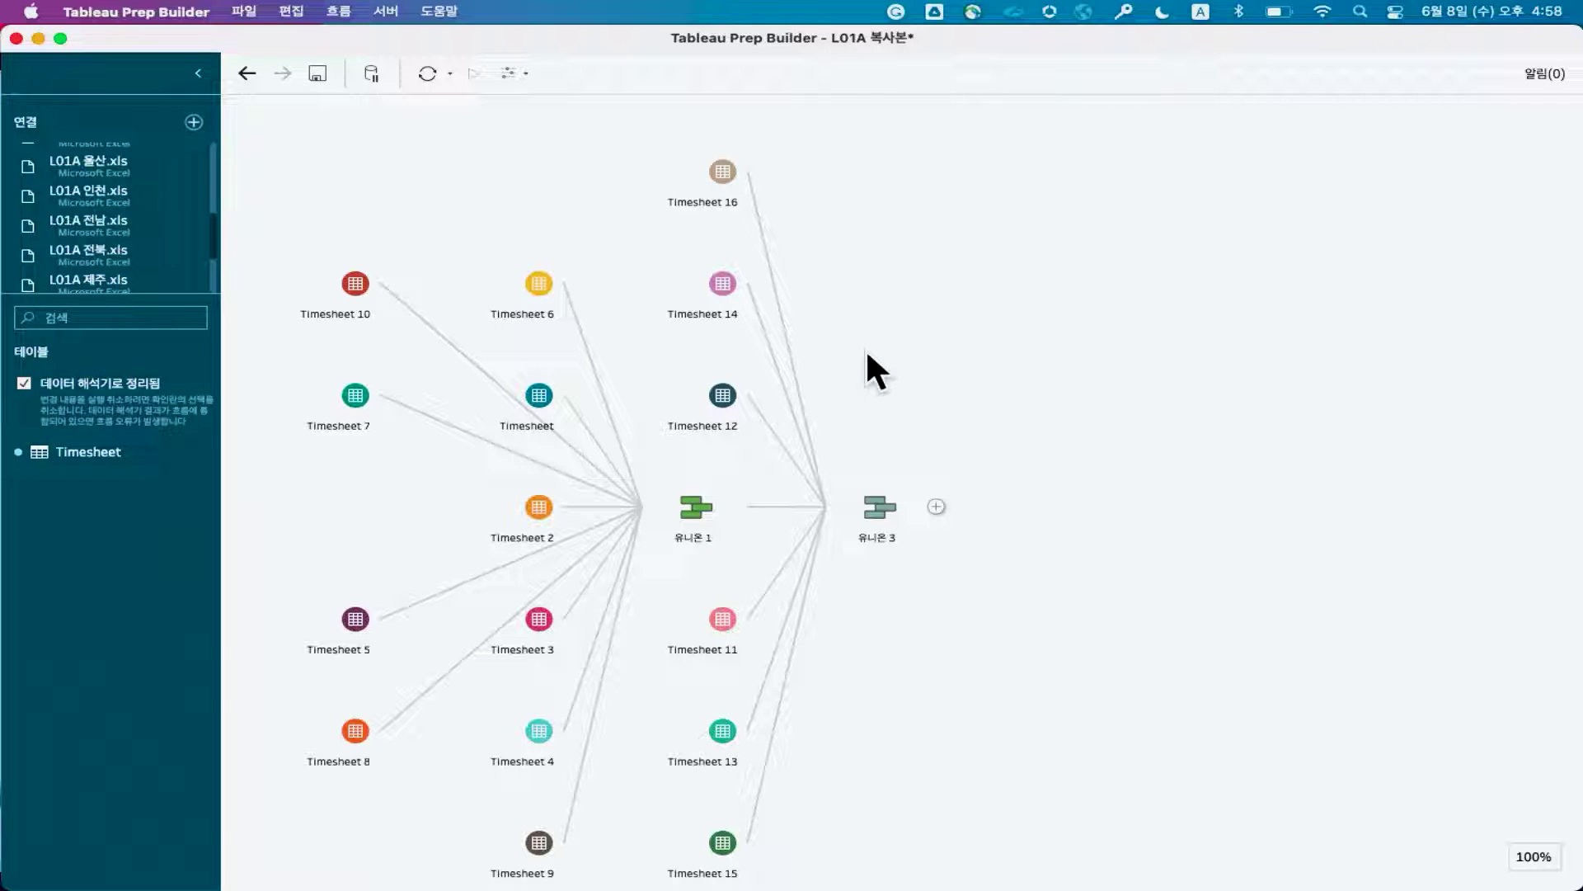
Add a cleaning step after the last union and exclude the value 계 from the ATC코드 field in the profile view
left_click(938, 505)
left_click(1005, 552)
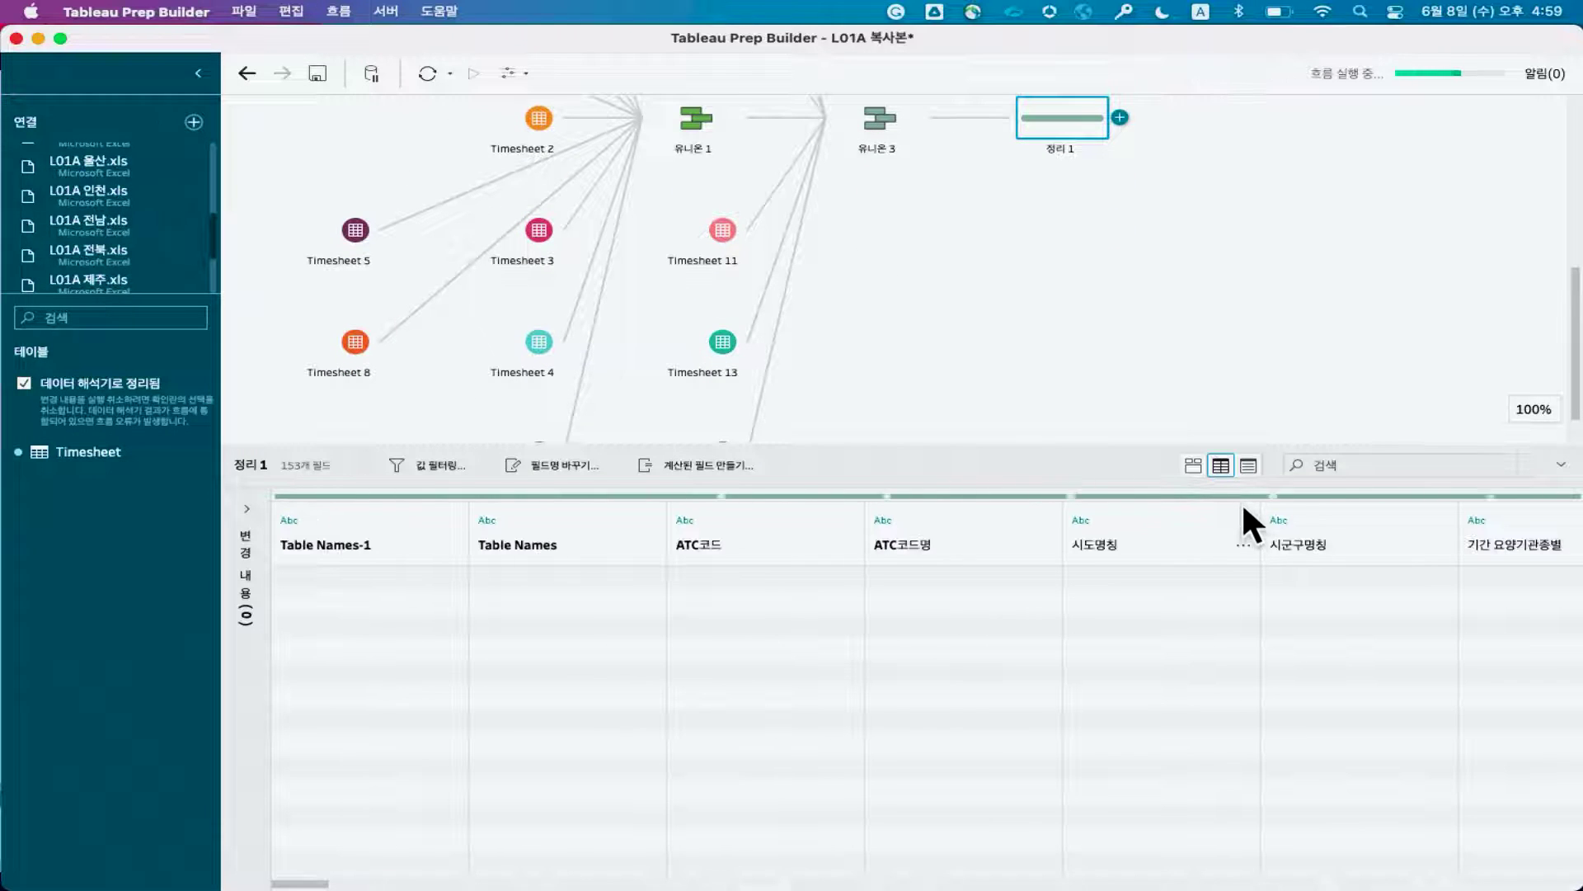
left_click_drag(1095, 442, 1089, 391)
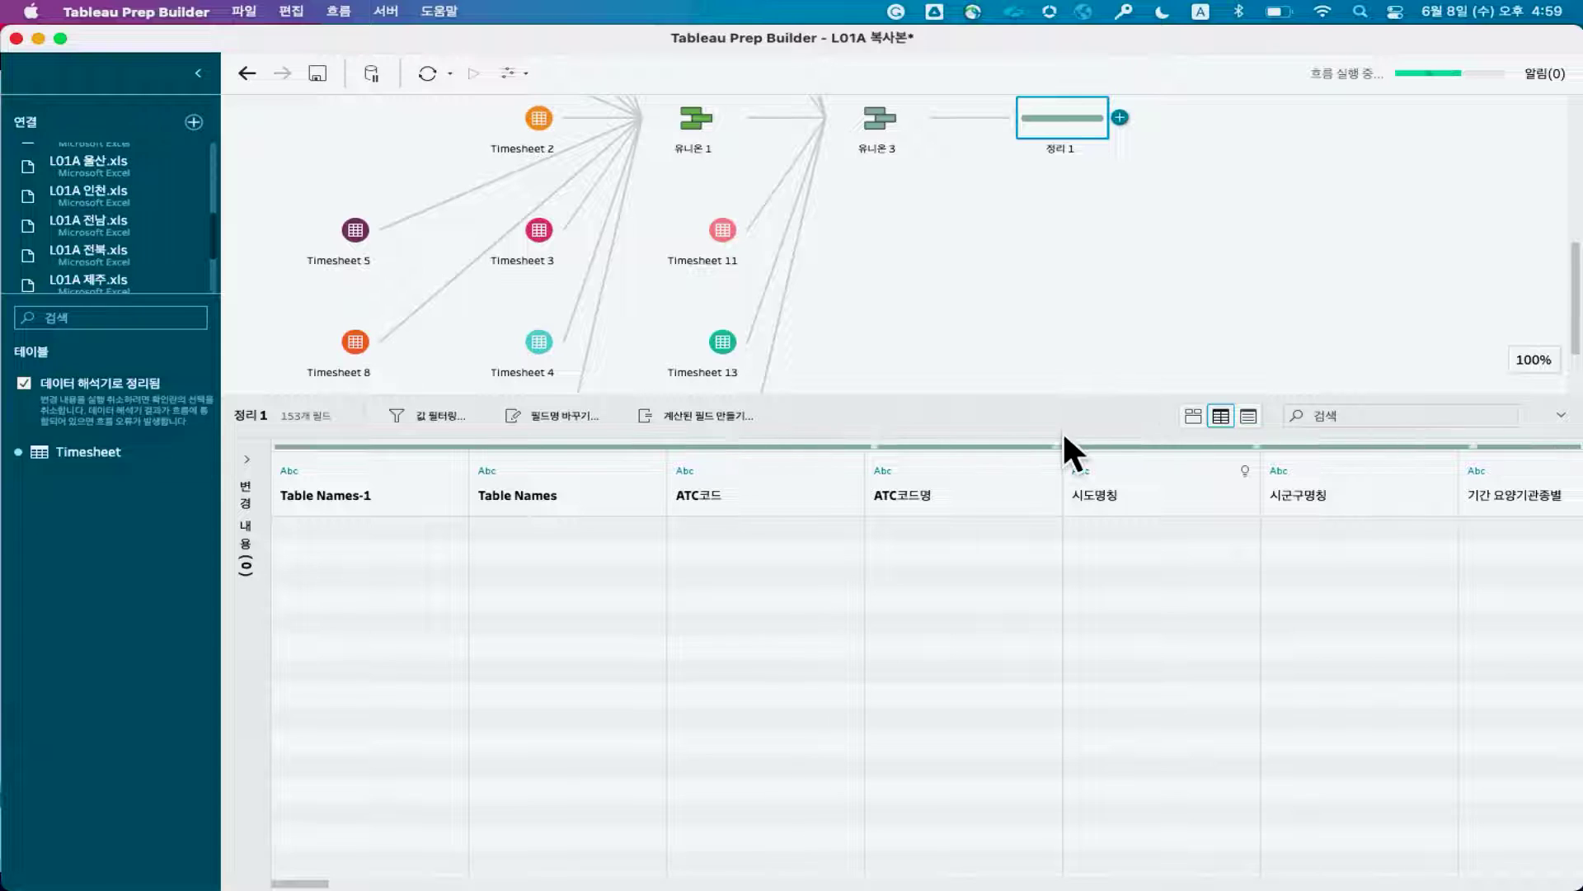
left_click(1193, 415)
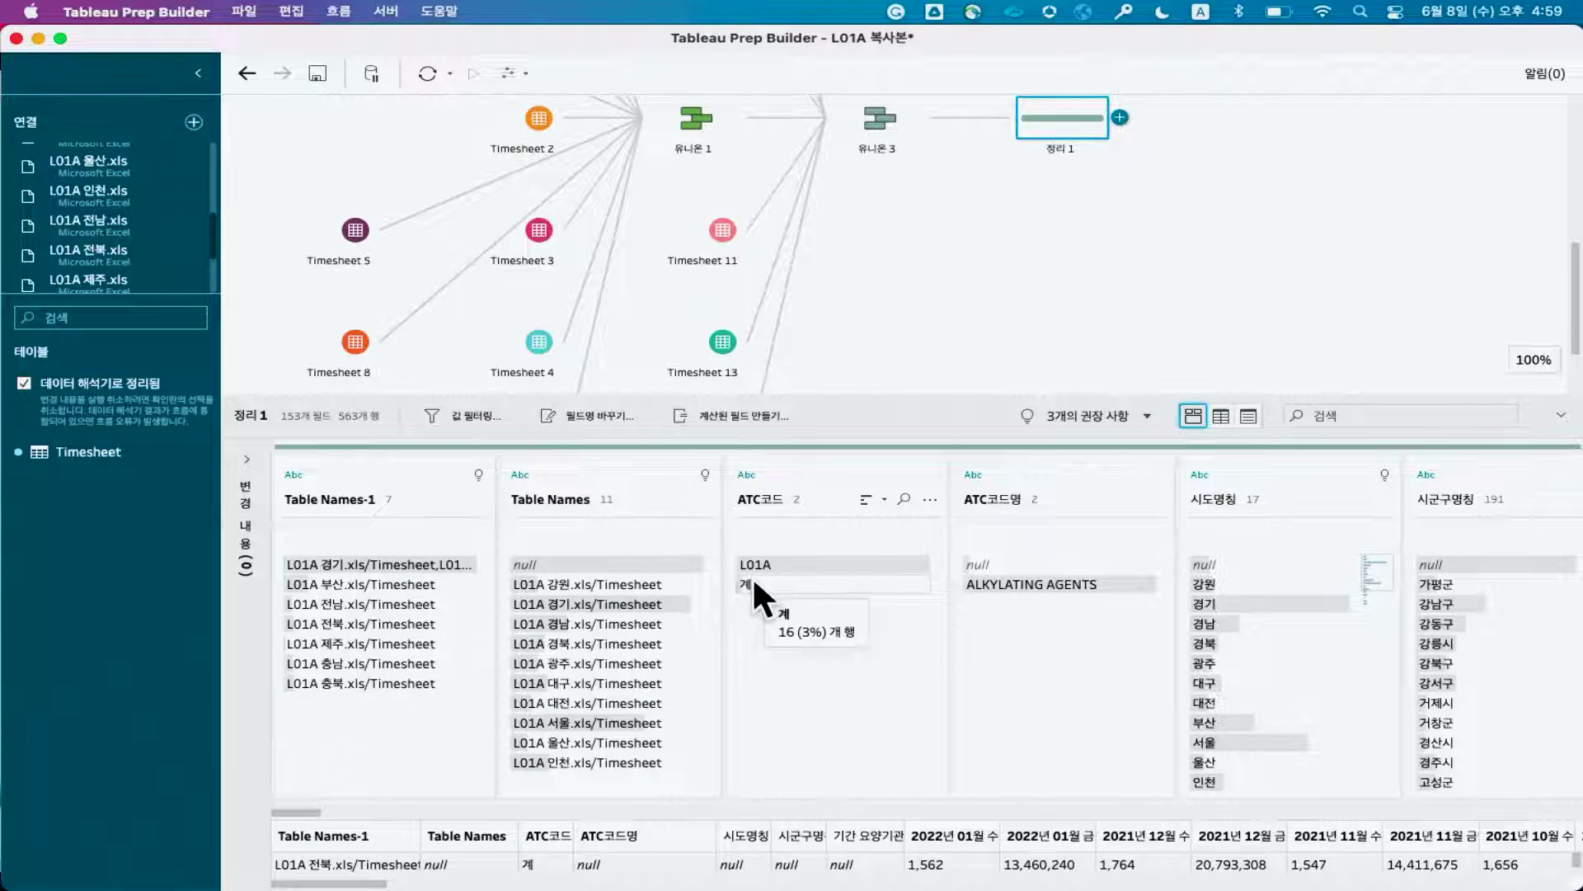
right_click(789, 584)
left_click(848, 616)
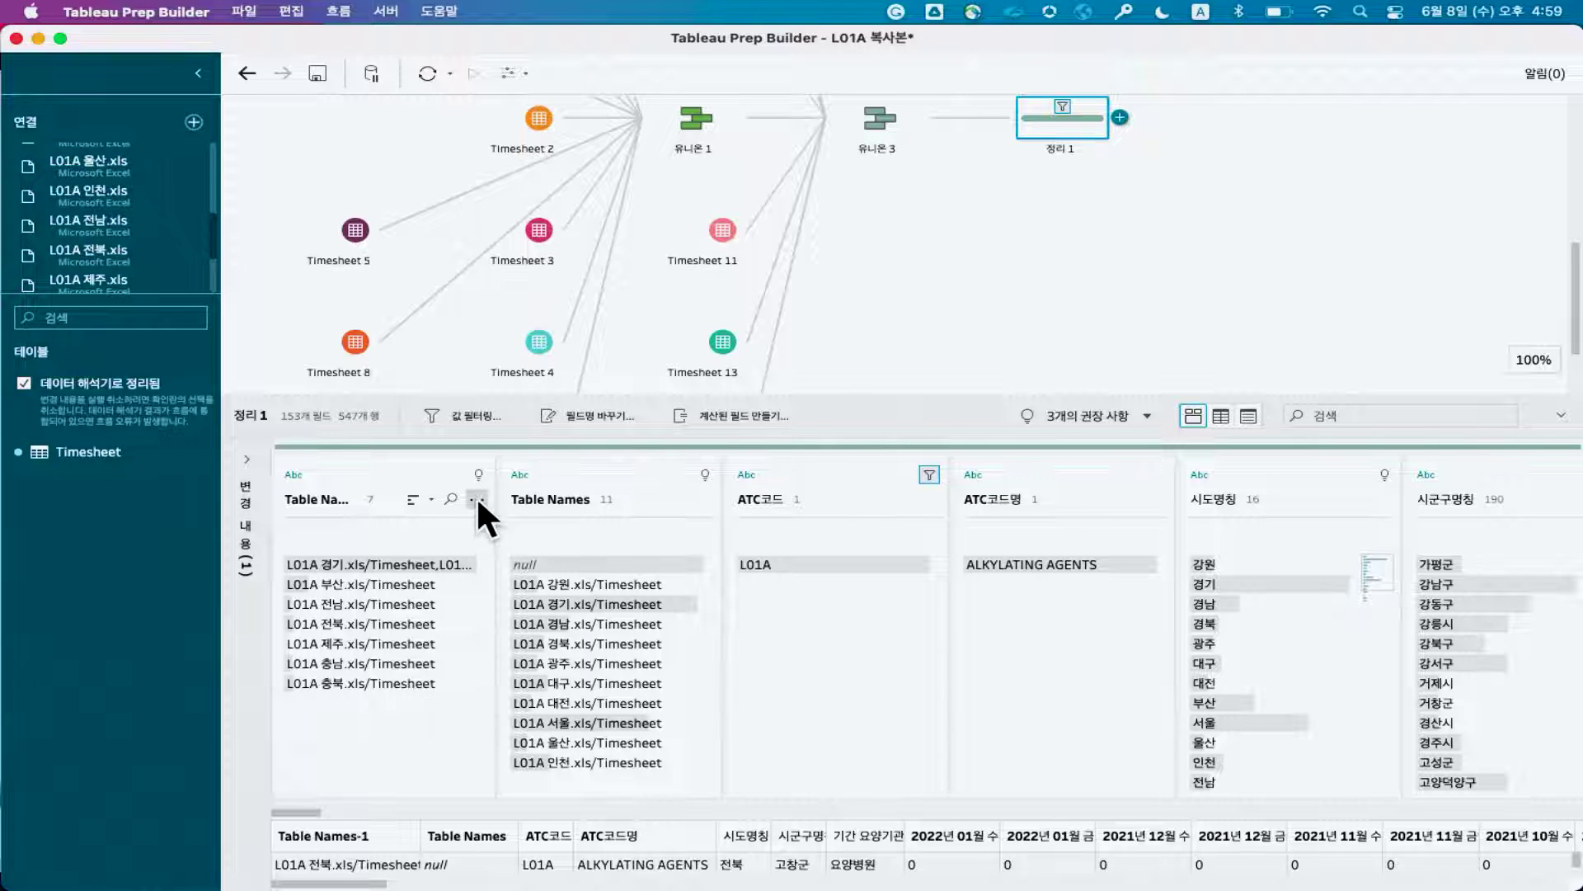
Remove the Table Names-1 and Table Names fields in the cleaning step
left_click(476, 498)
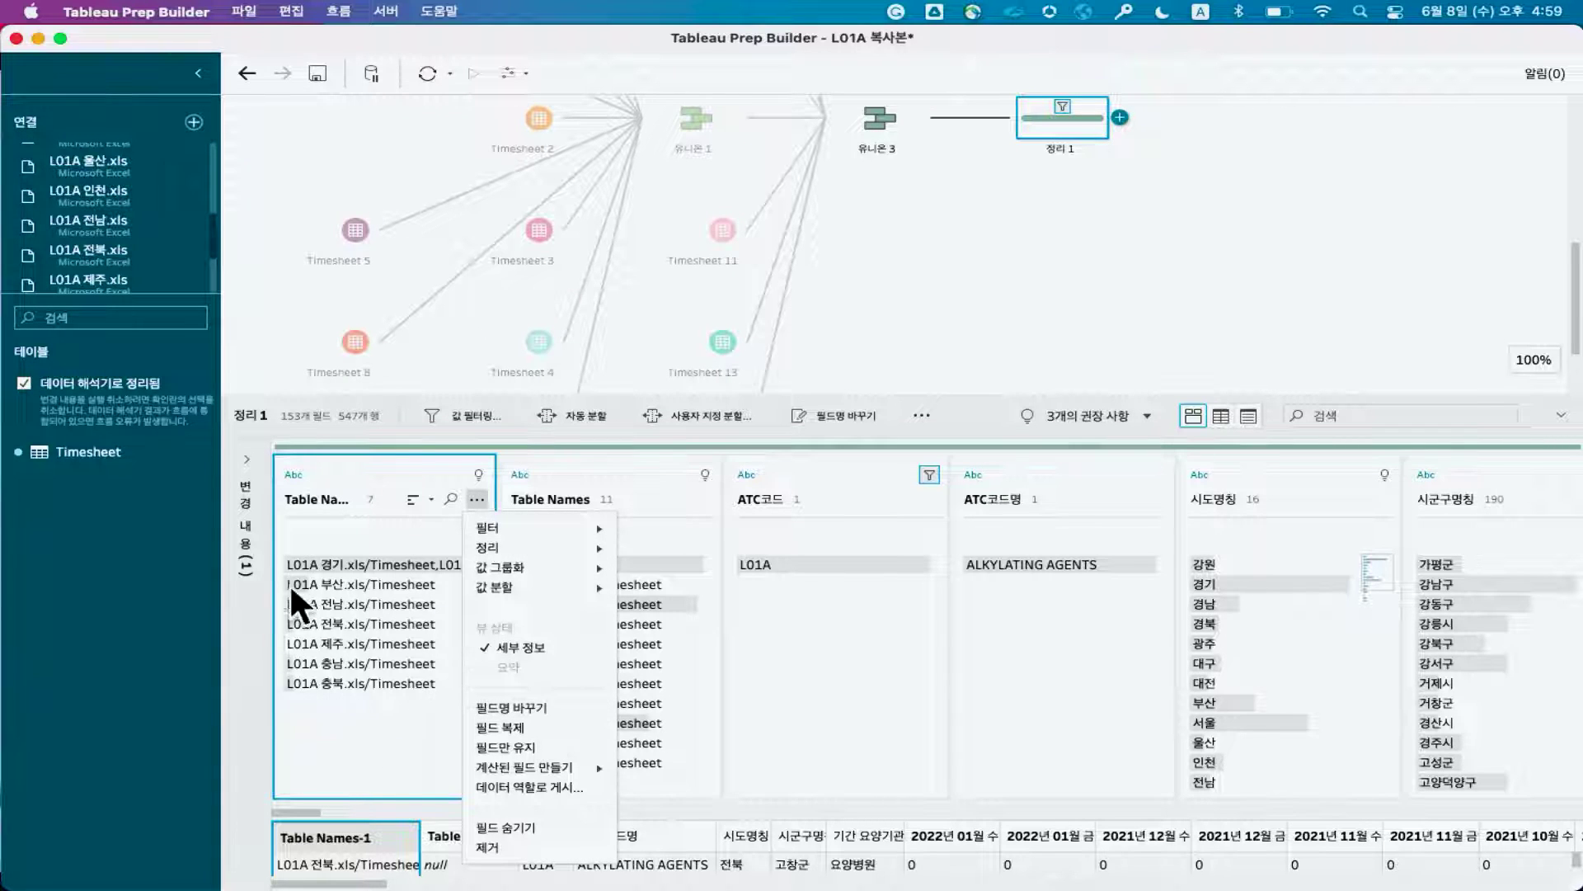
left_click(541, 844)
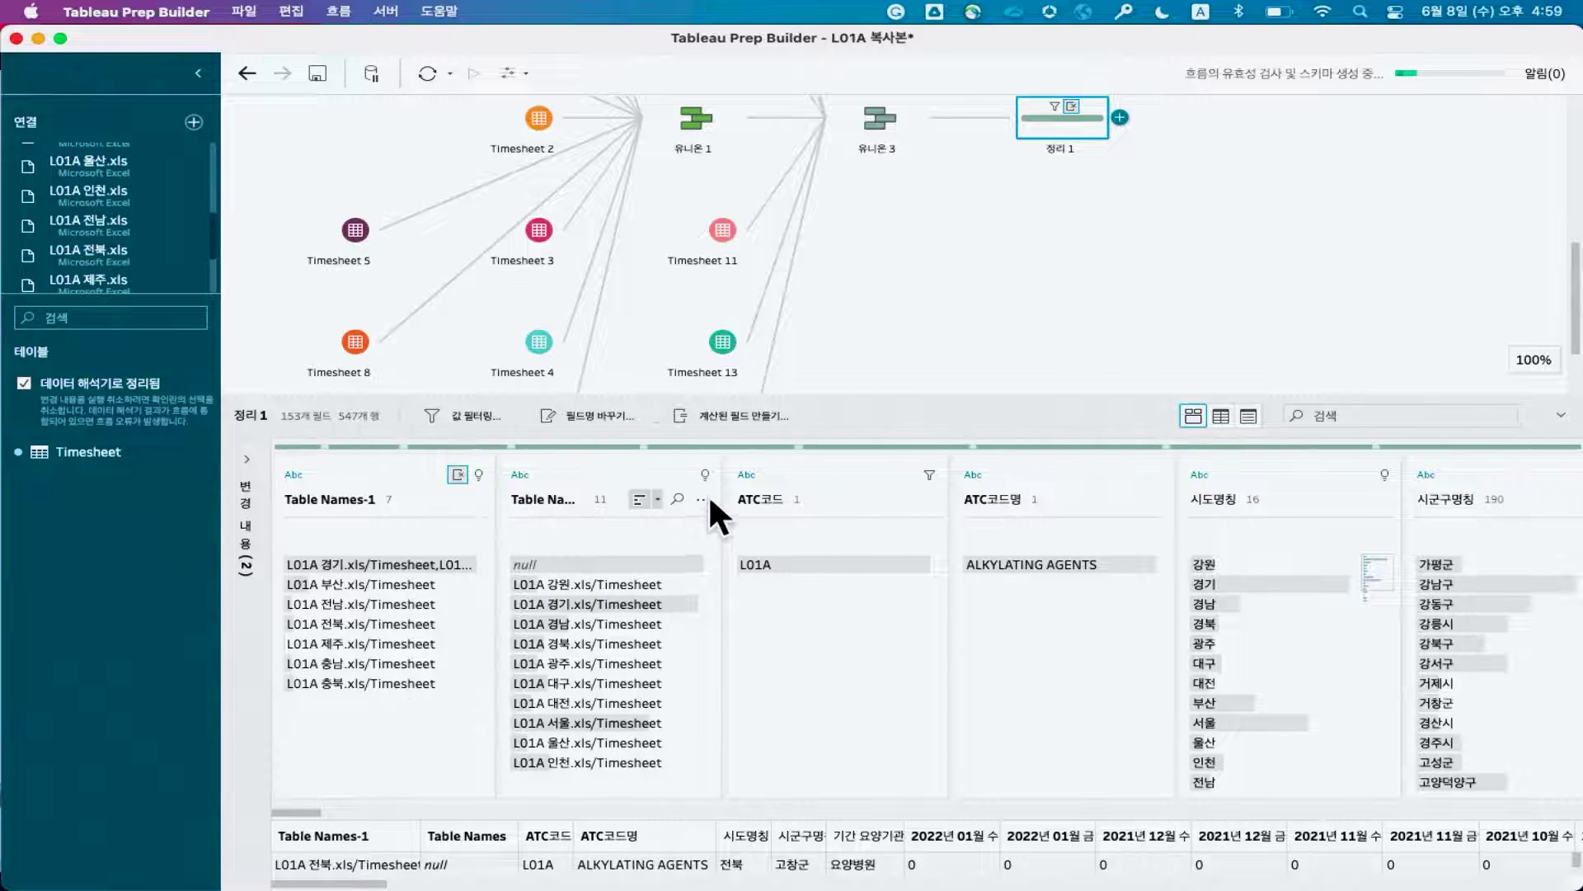
left_click(476, 498)
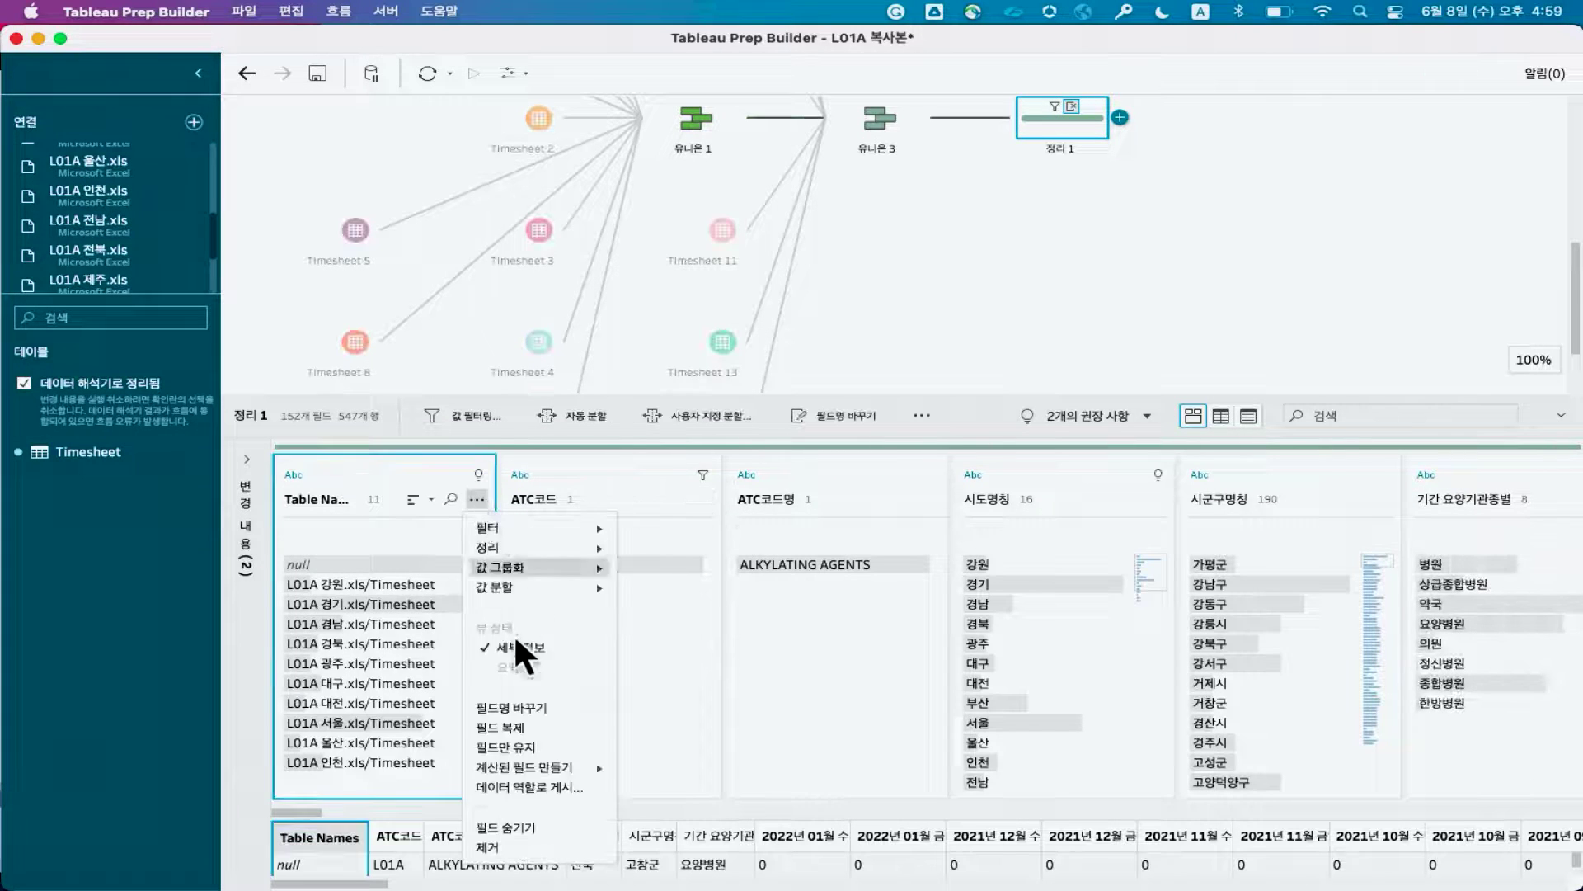
left_click(529, 833)
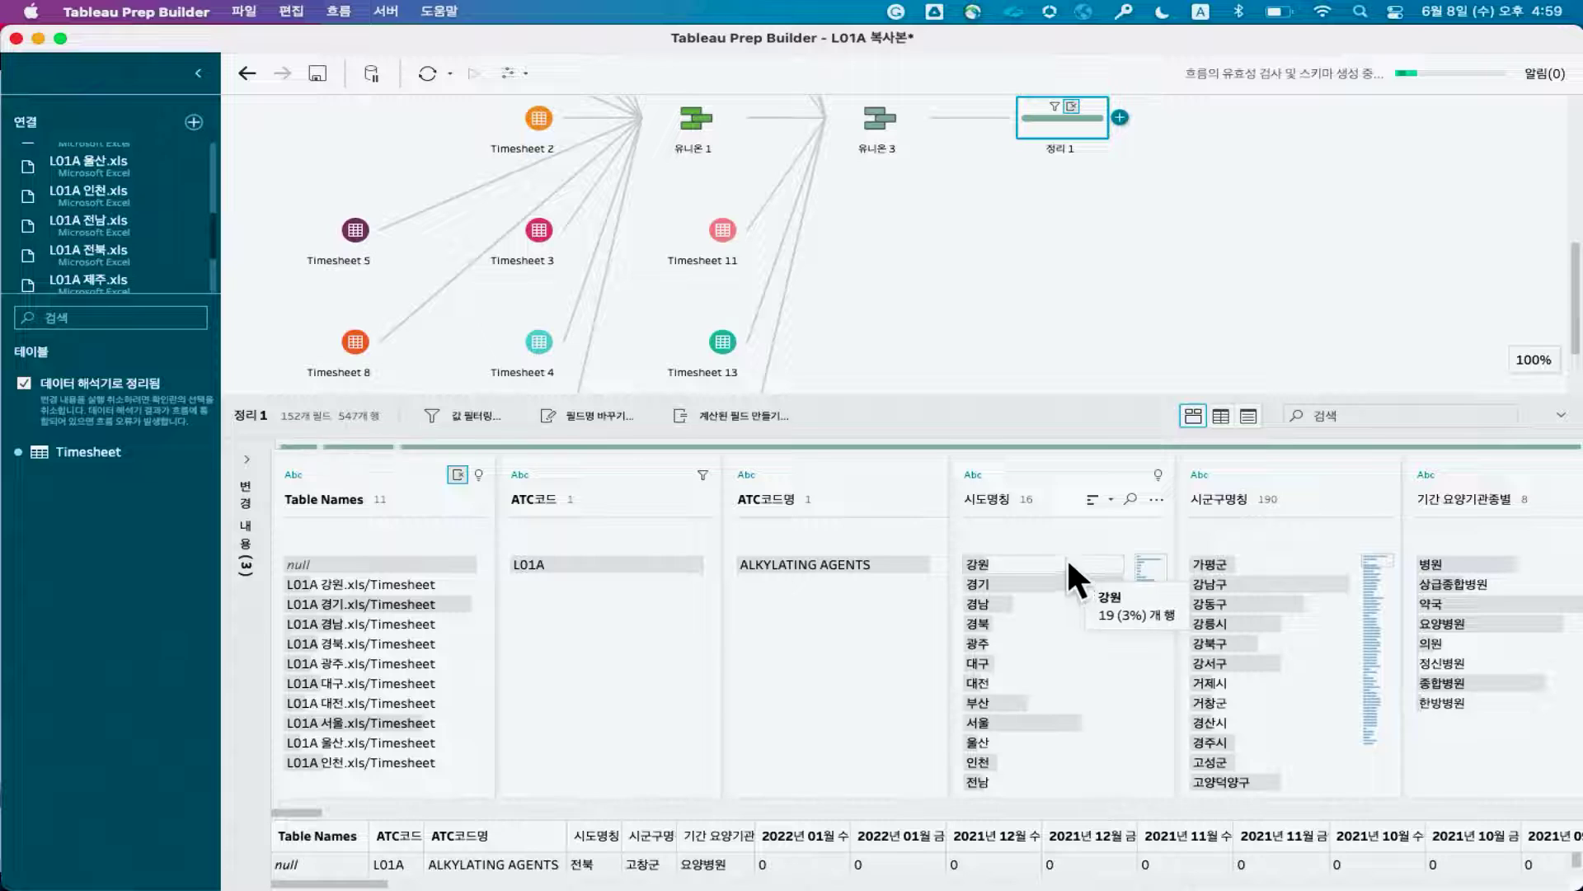
Rename the cleaning step as "총계 제거 필드 제거"
left_click(1066, 146)
key("ctrl+space")
type("총계 정거")
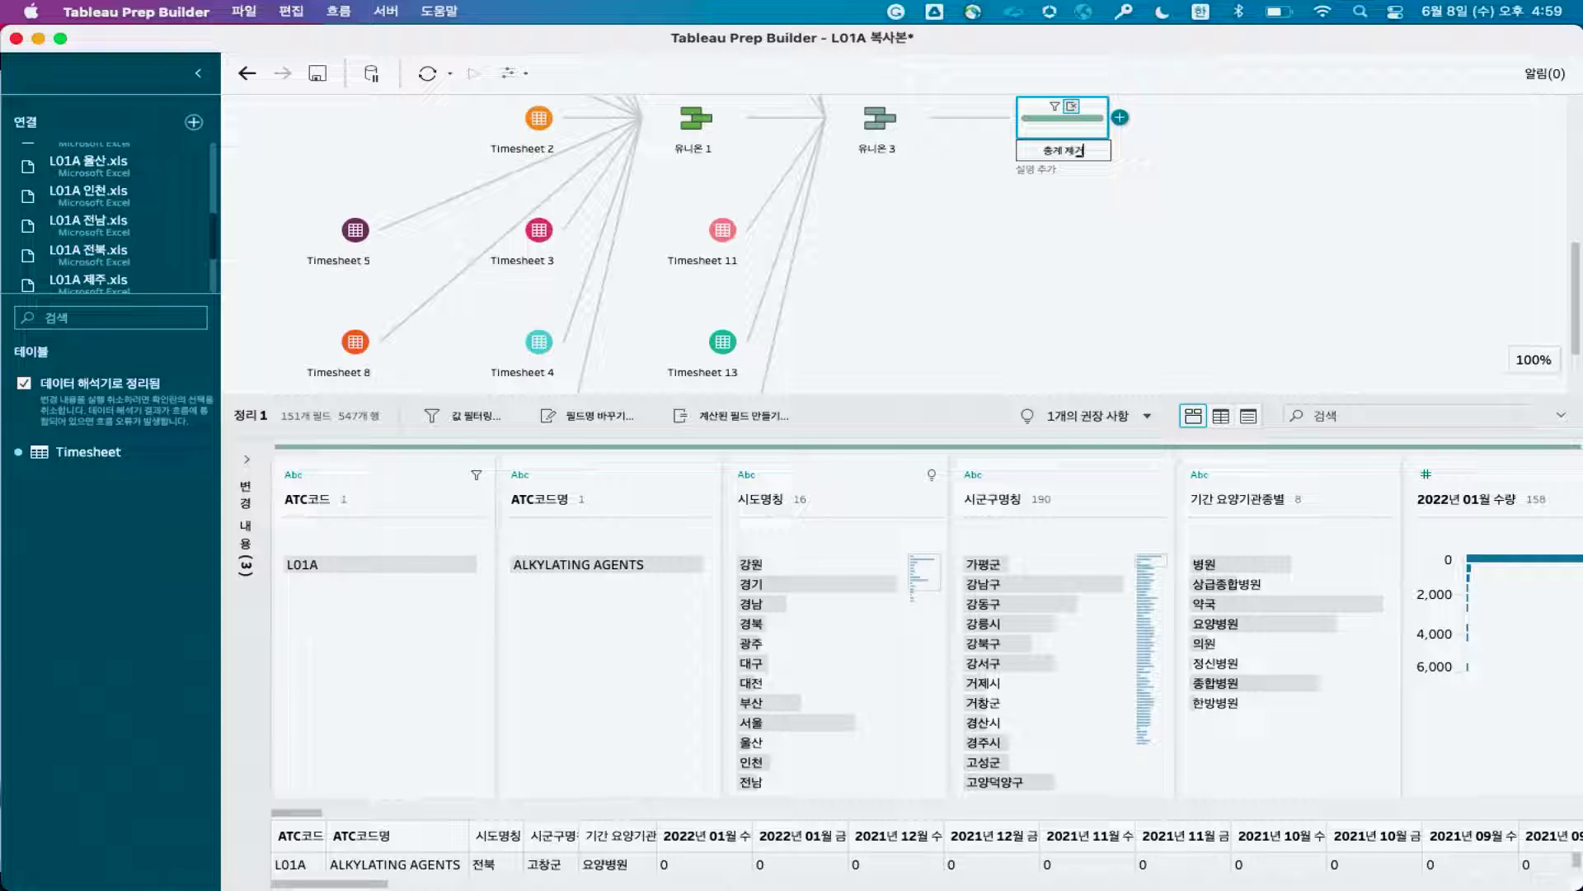
type(" 필드 제거")
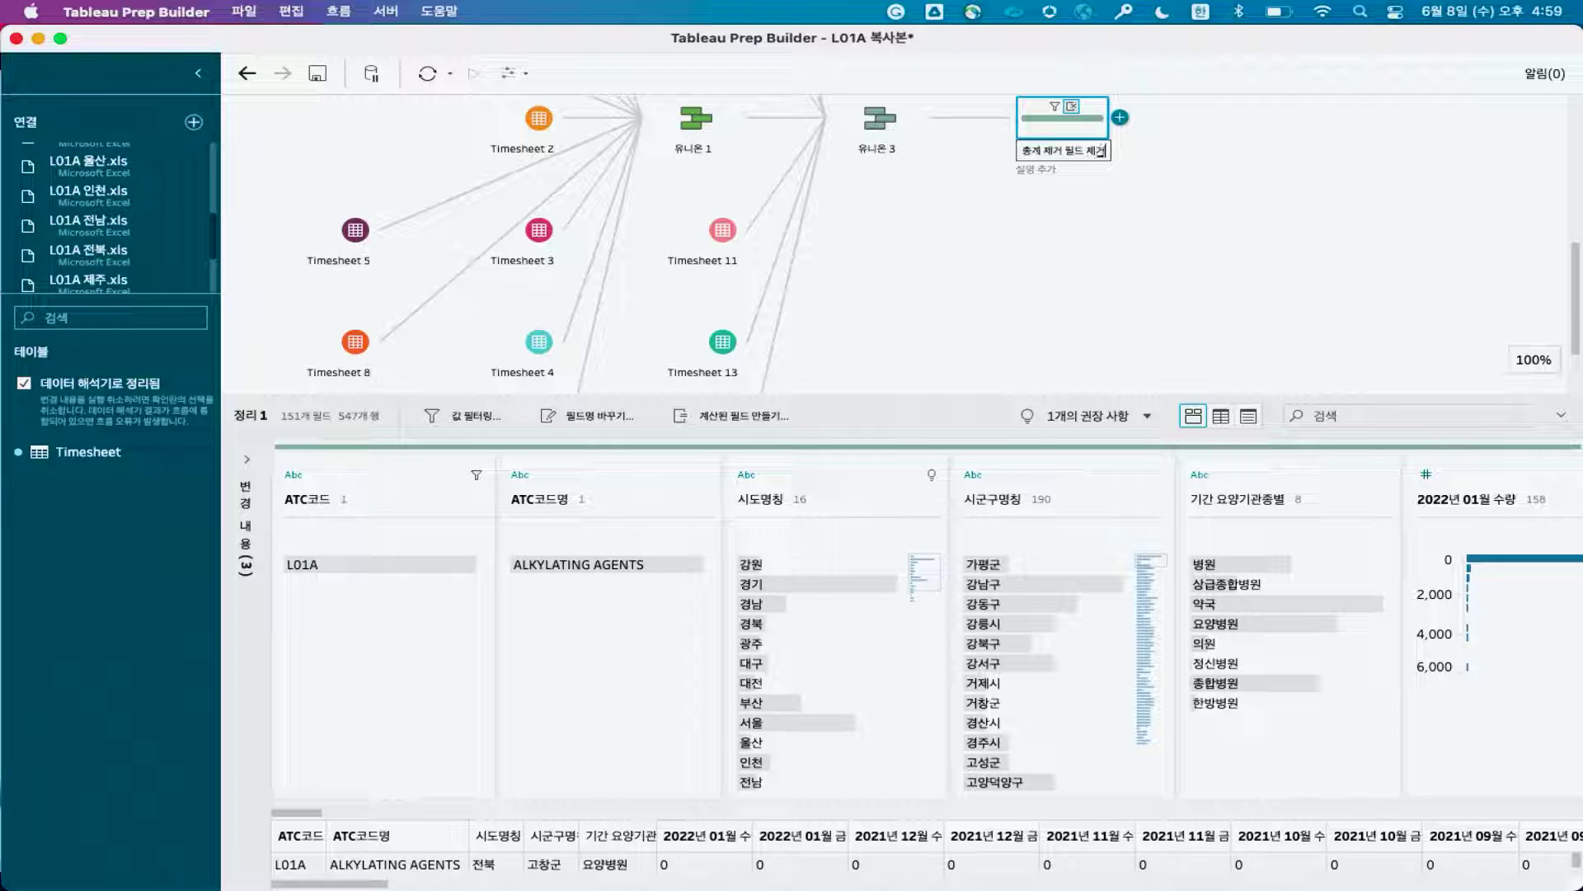
key("Return")
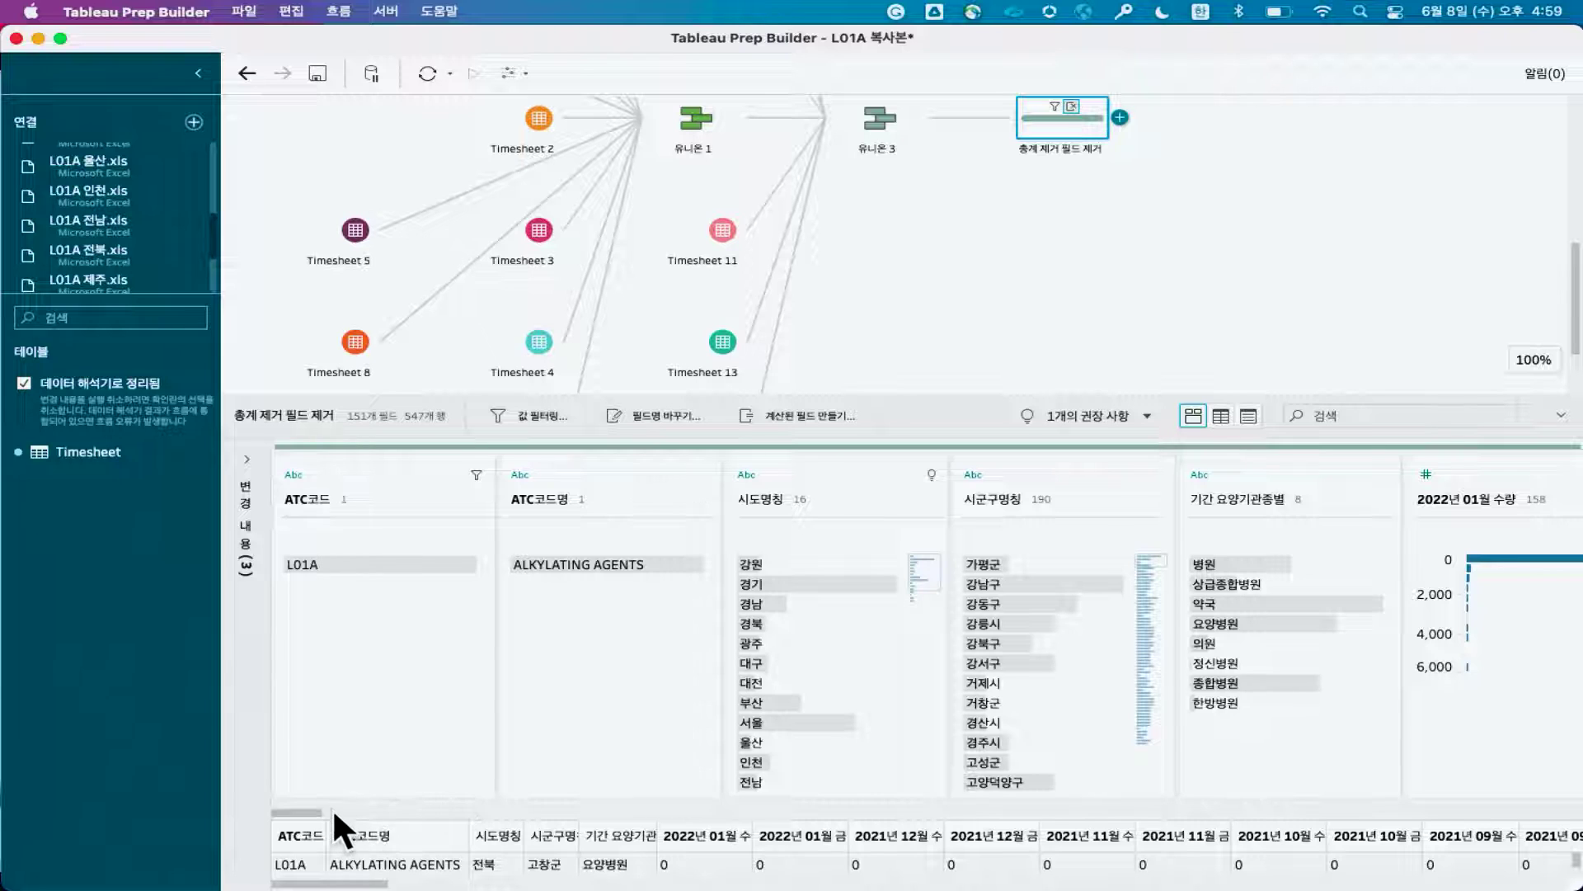
Add a pivot step after the cleaning step and pivot all monthly 금액 and 수량 fields, 2016년 01월 through 2022년 01월, from columns to rows
left_click_drag(314, 812, 886, 796)
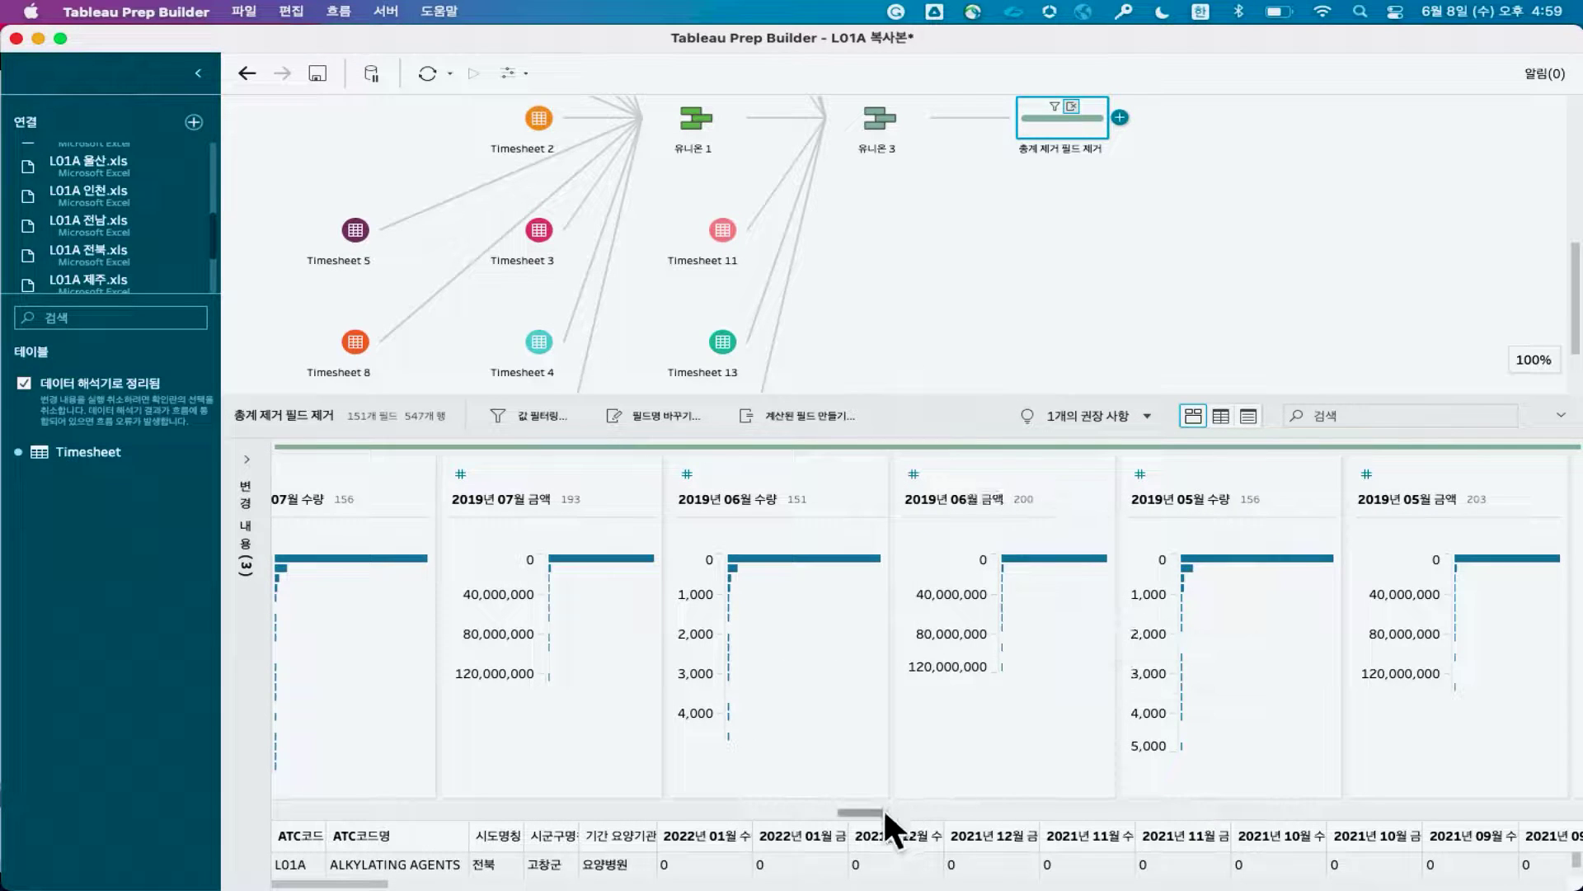
left_click_drag(883, 806, 1526, 788)
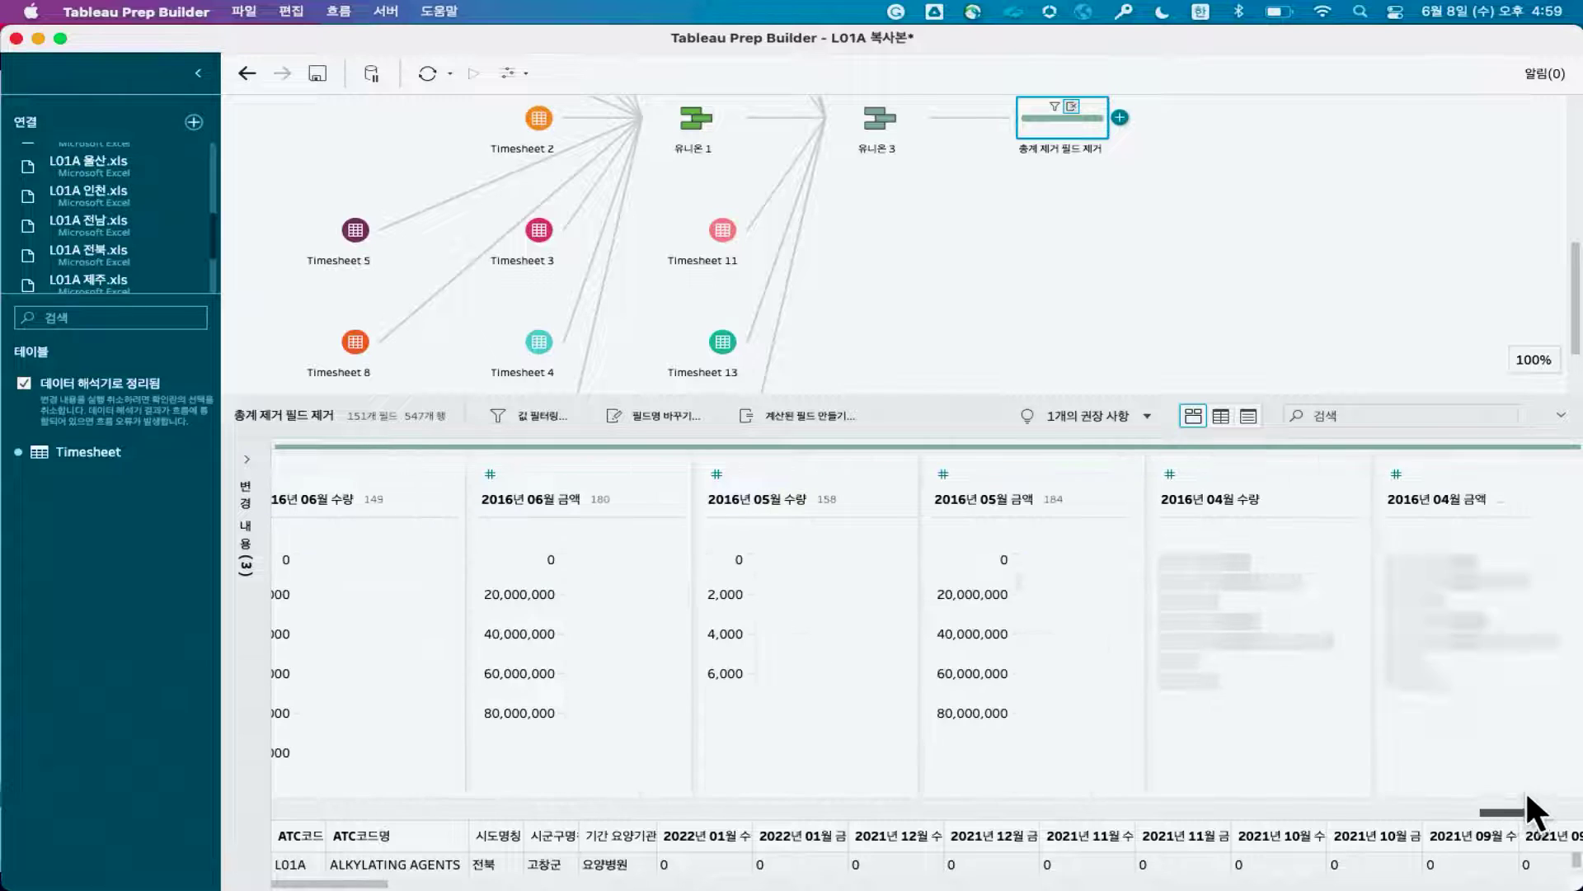
left_click(1123, 118)
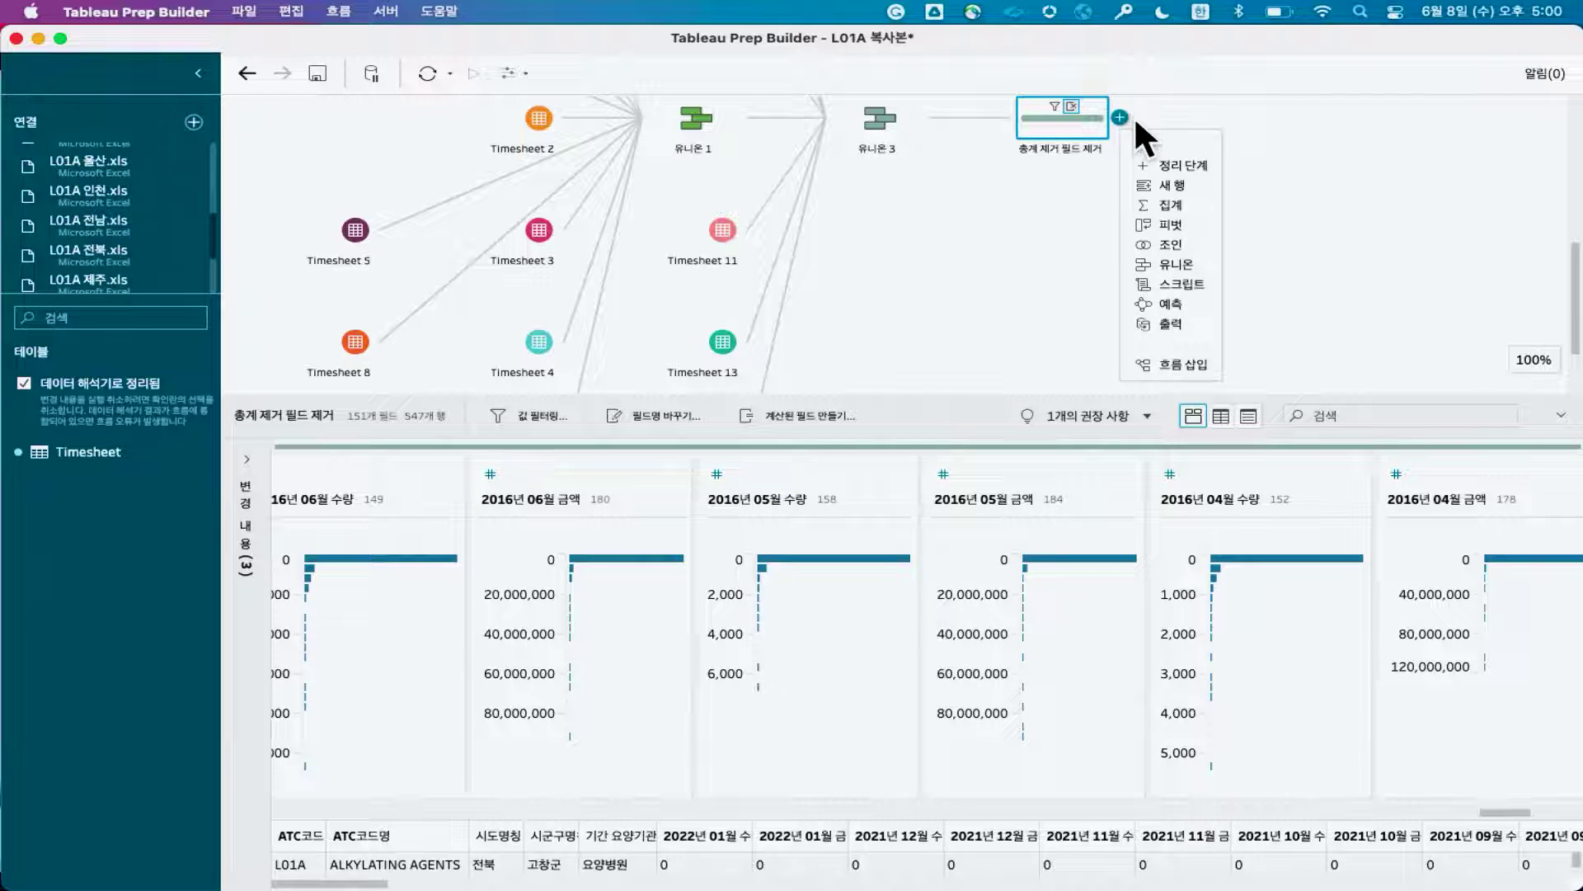
left_click(1184, 221)
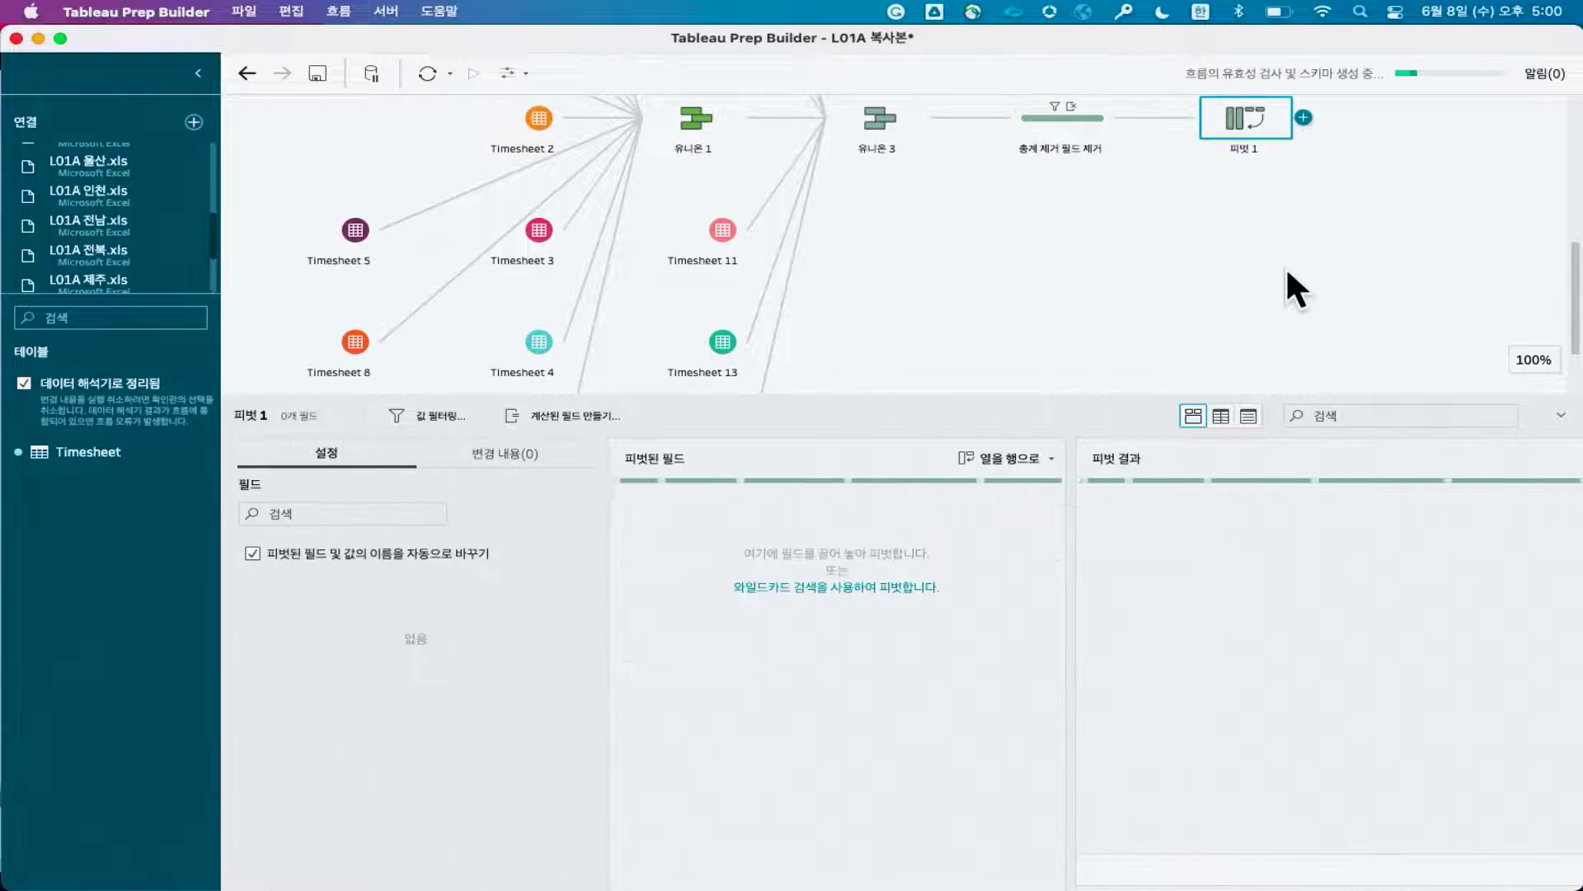
left_click_drag(1061, 399, 1085, 283)
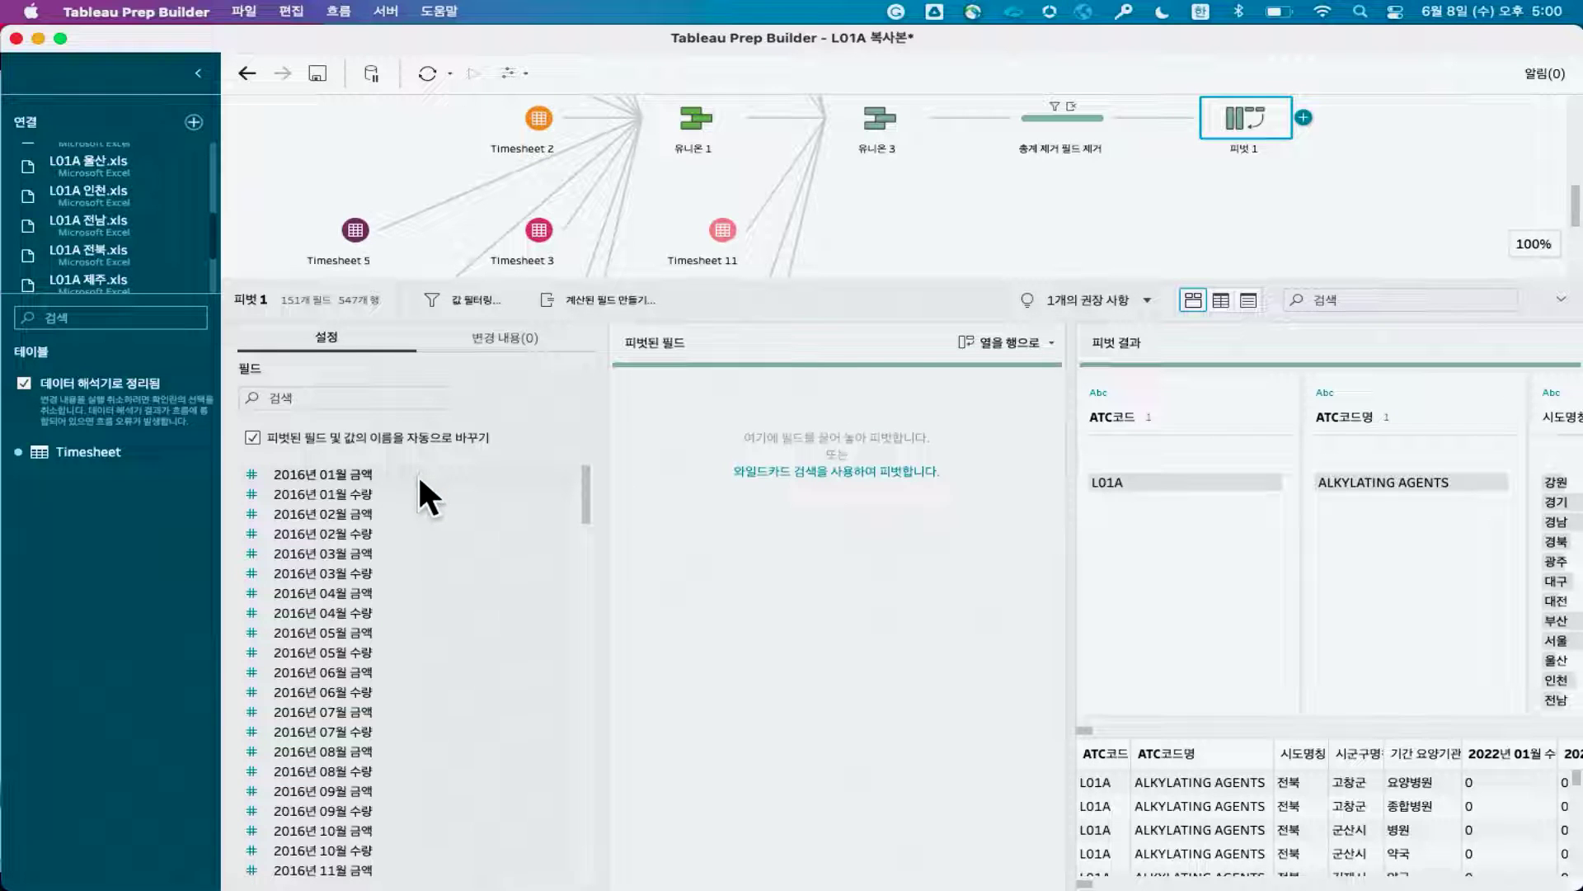
scroll(522, 516, "down", 20)
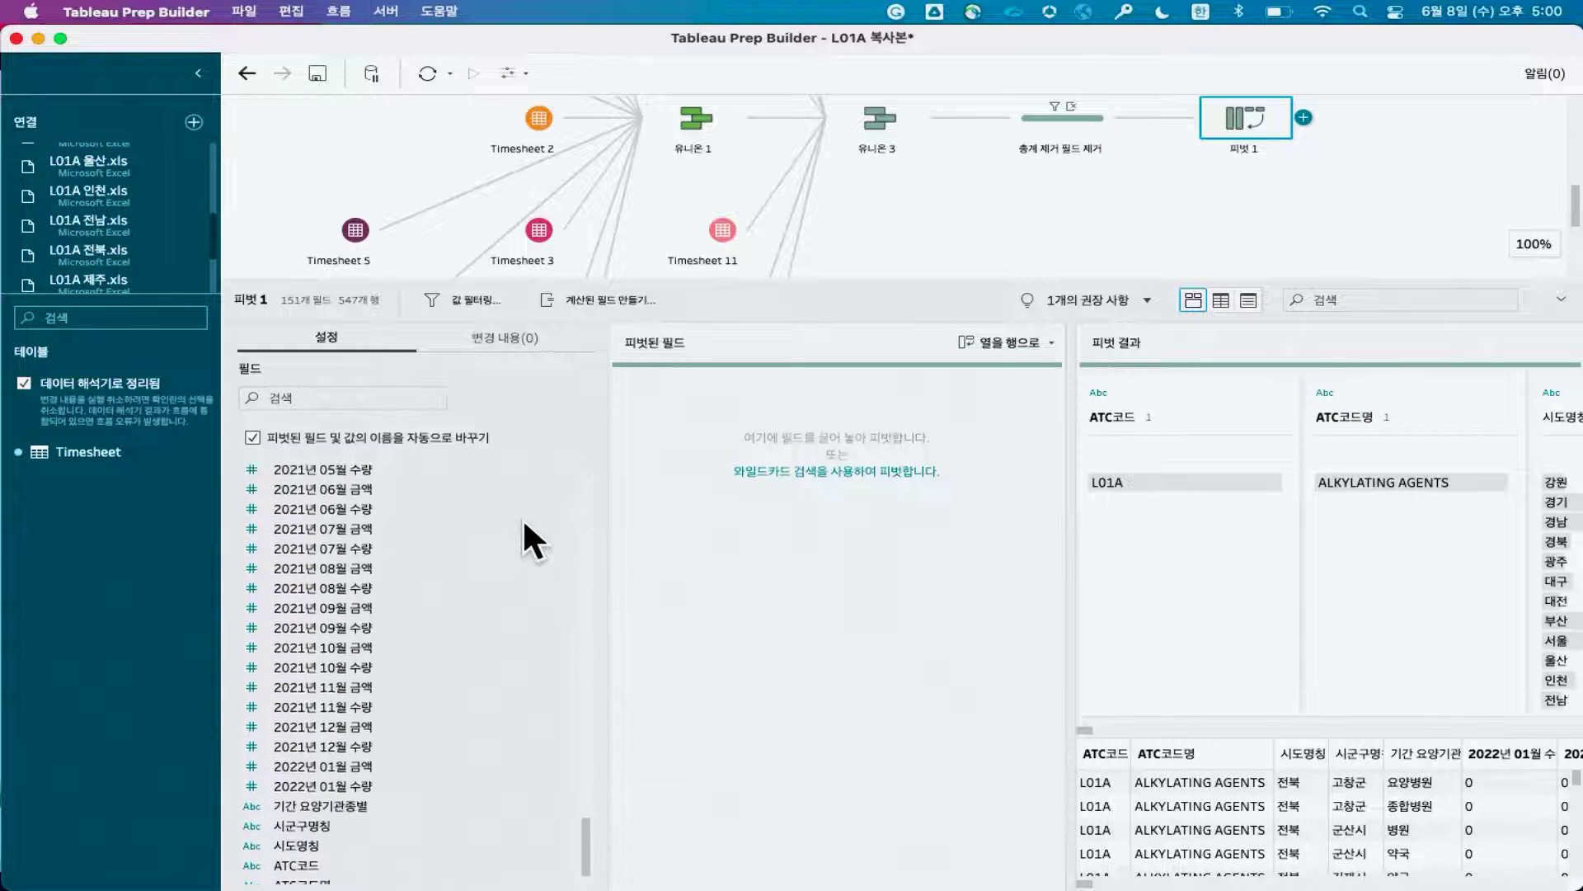
left_click_drag(399, 768, 460, 518)
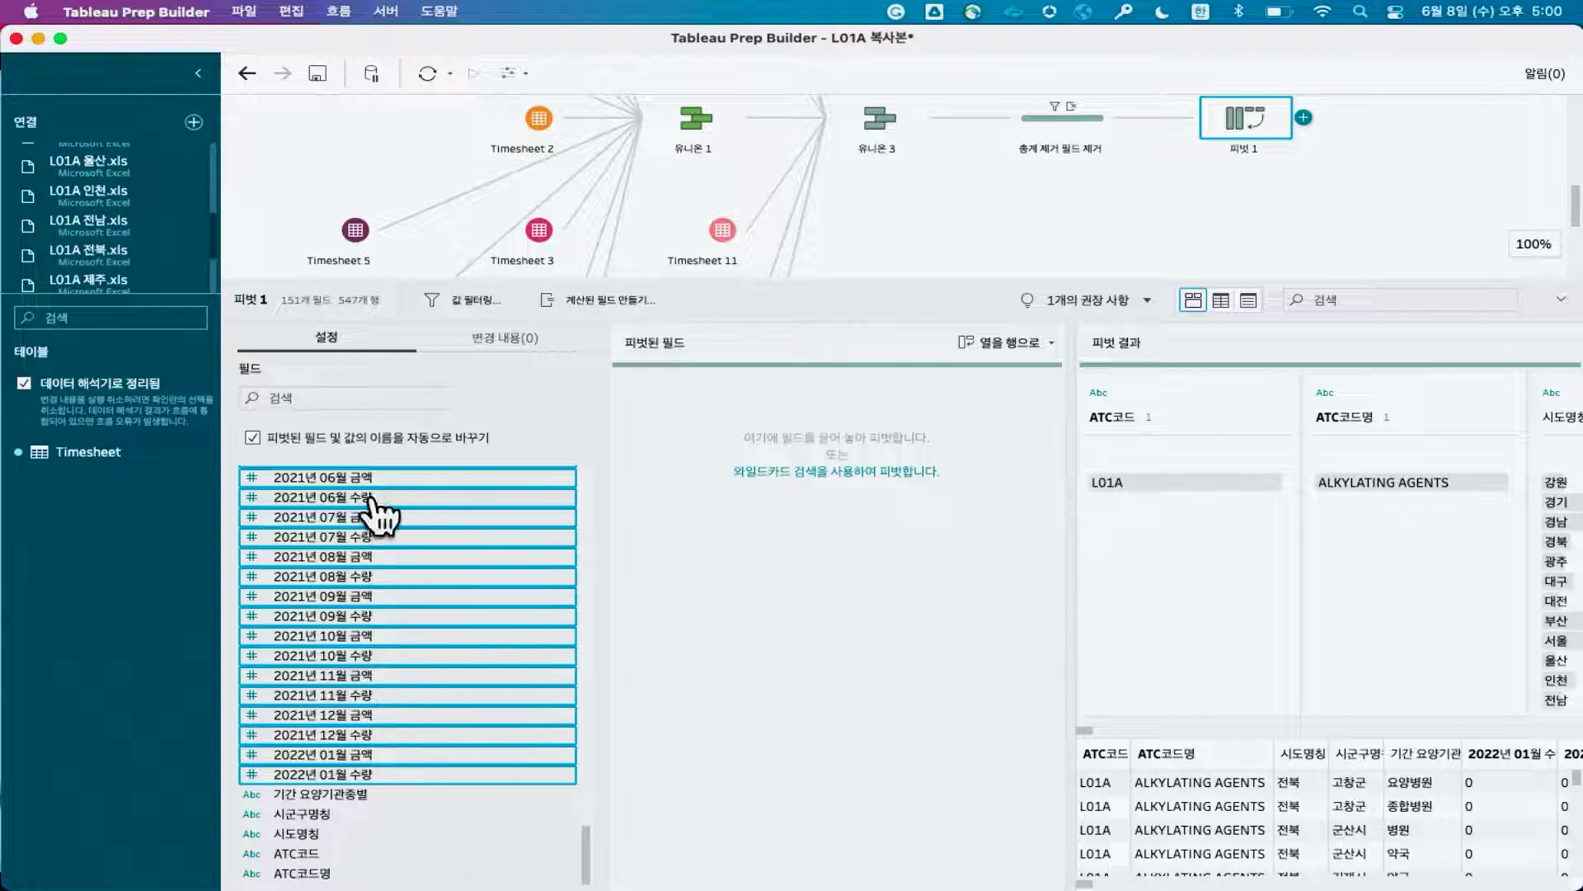
left_click_drag(375, 512, 1052, 529)
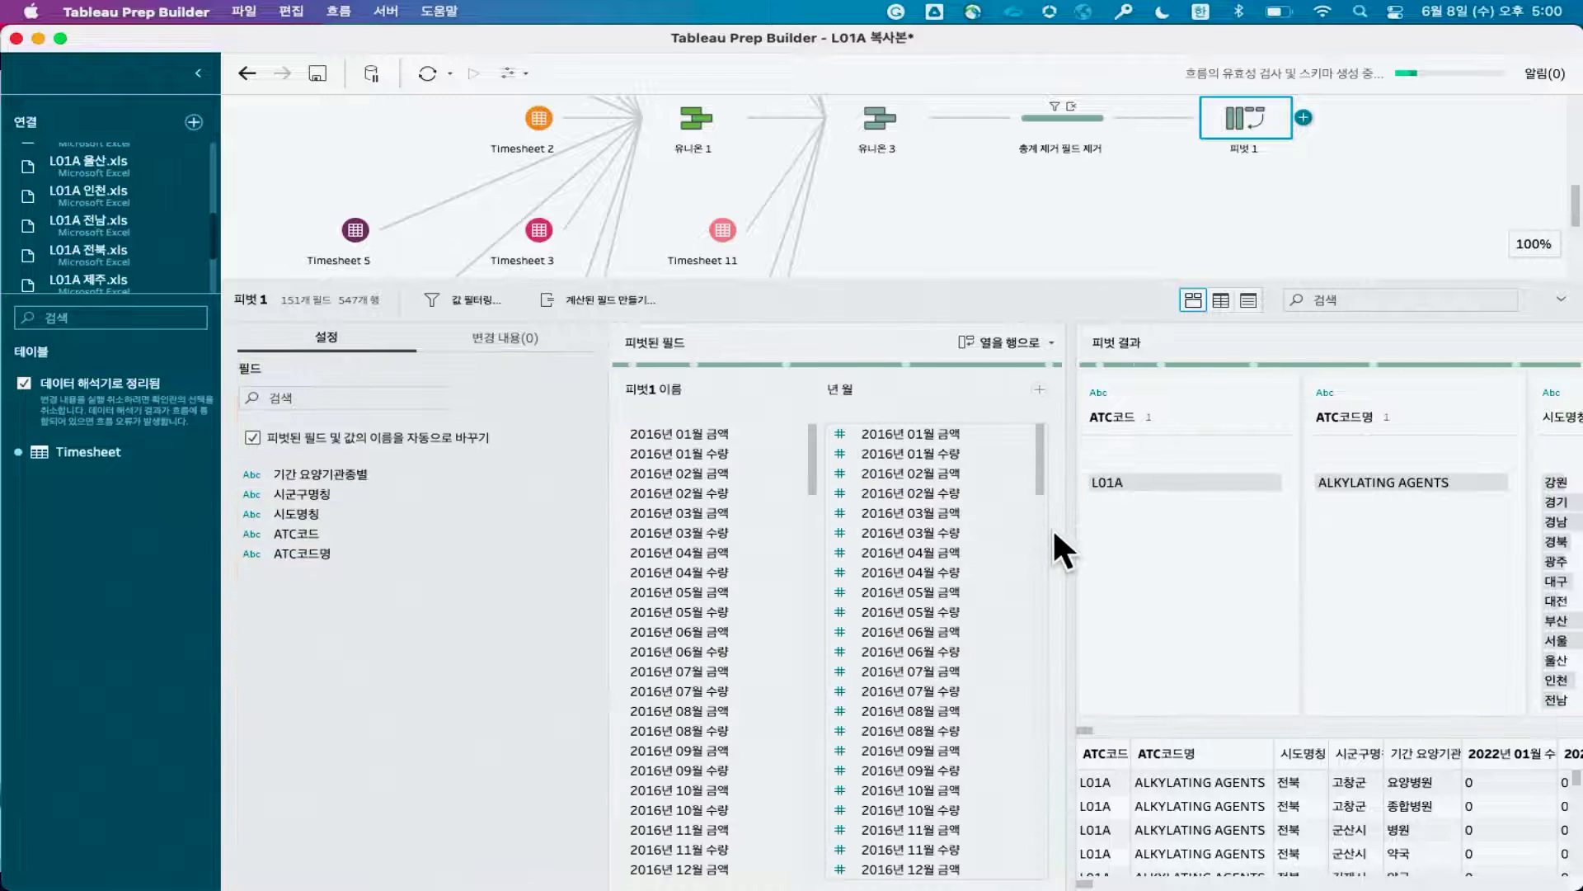
Rename the pivoted values column as 값 and the pivot names column as 날짜 및 기준정보
double_click(844, 383)
type("값")
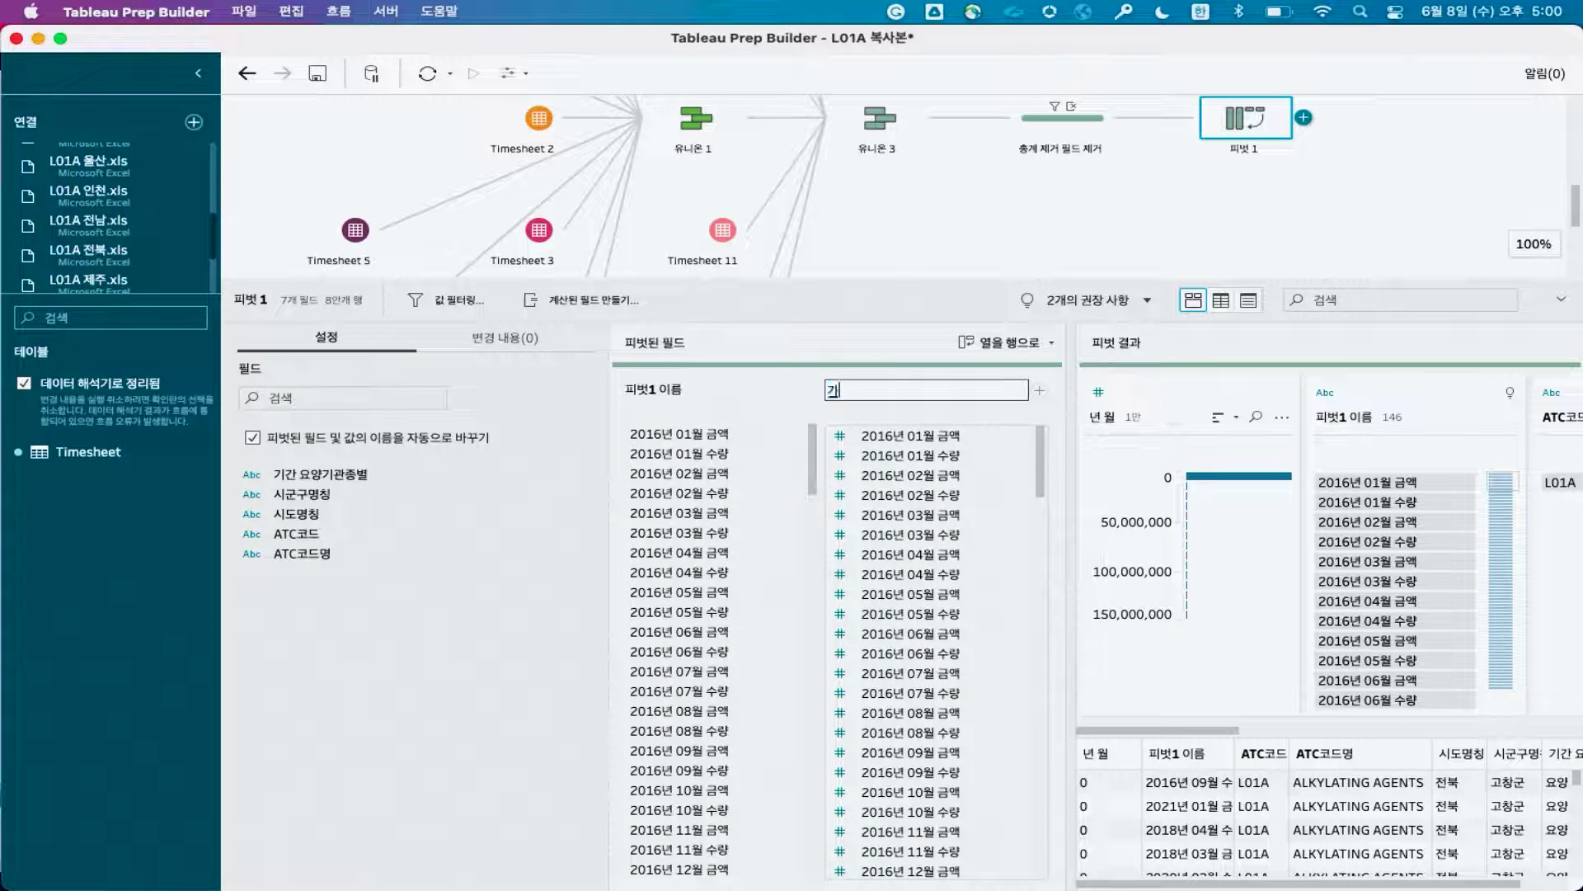
key("Return")
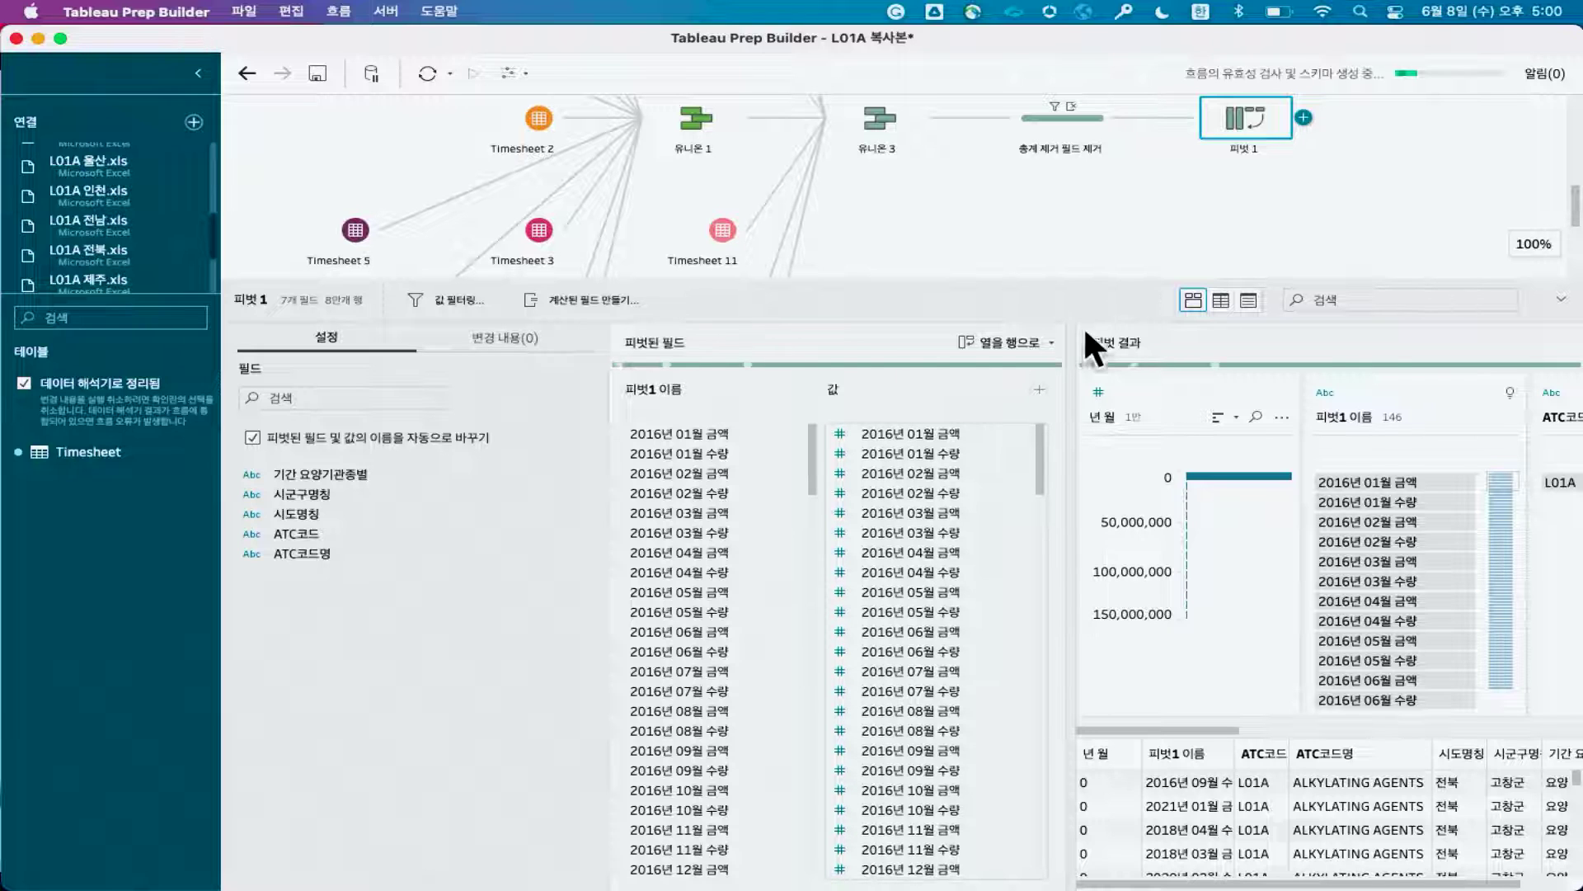
double_click(676, 386)
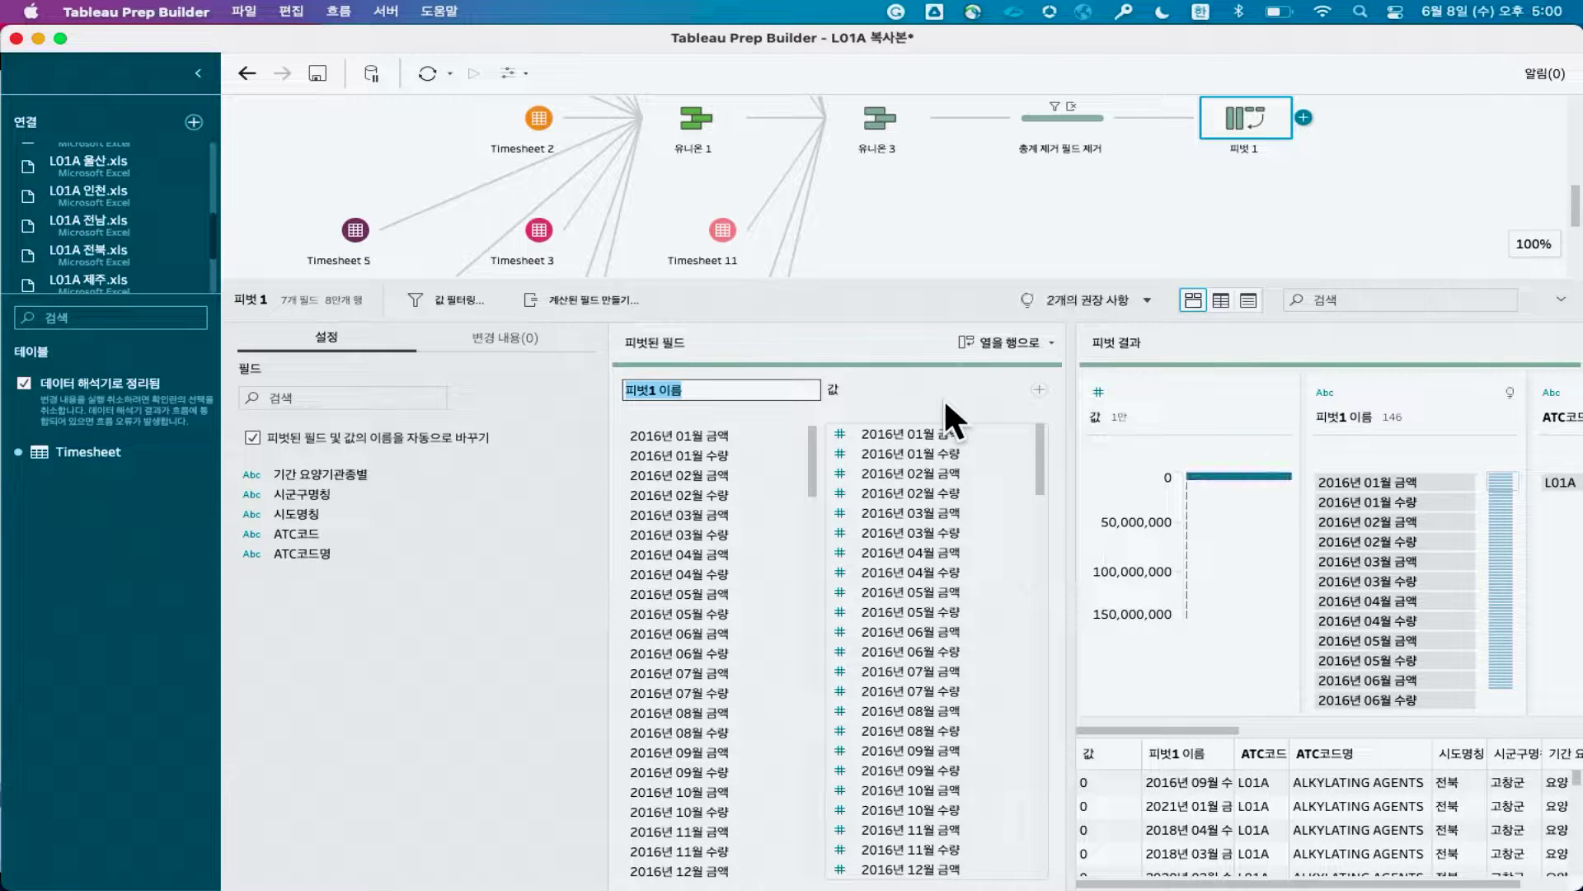
type("날짜 및 그")
type("준정보")
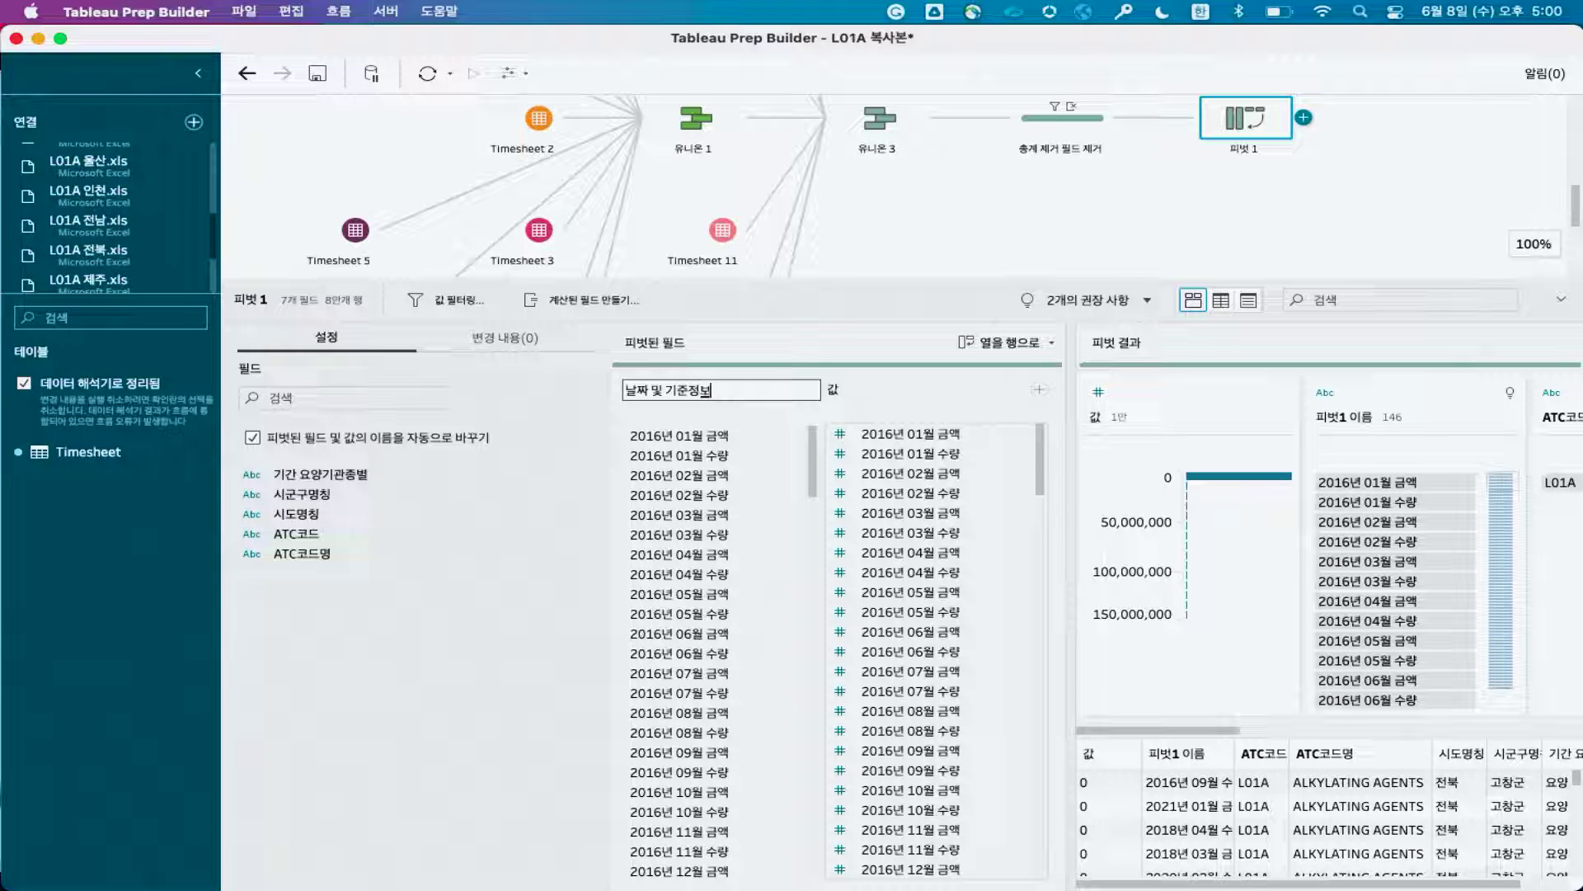
key("Return")
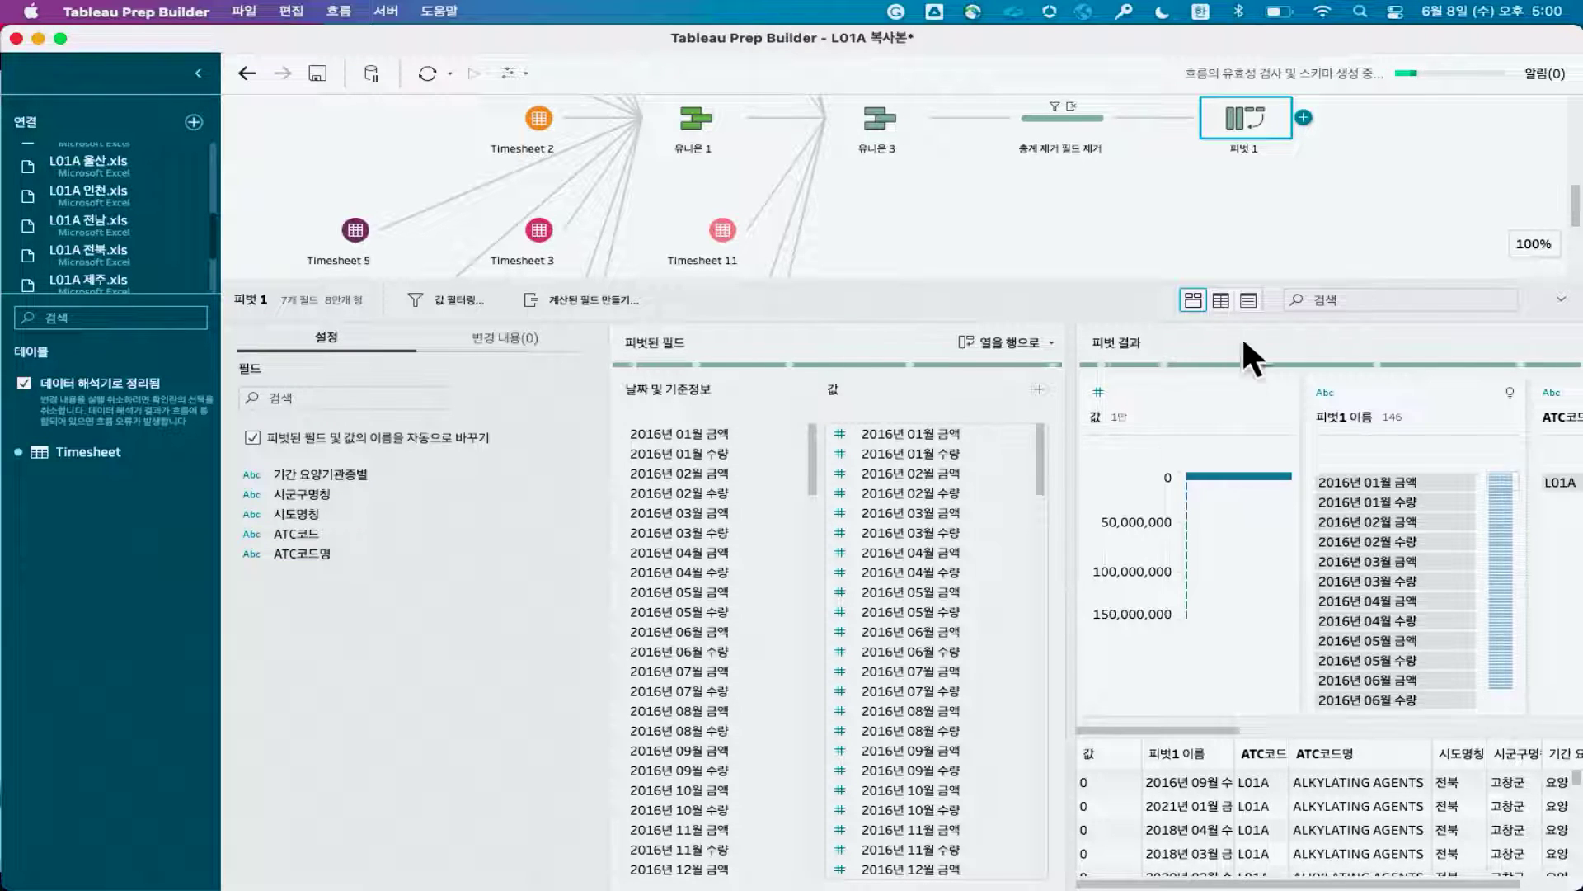
Show the pivot results as a data grid and add a cleaning step after the pivot
left_click(1231, 301)
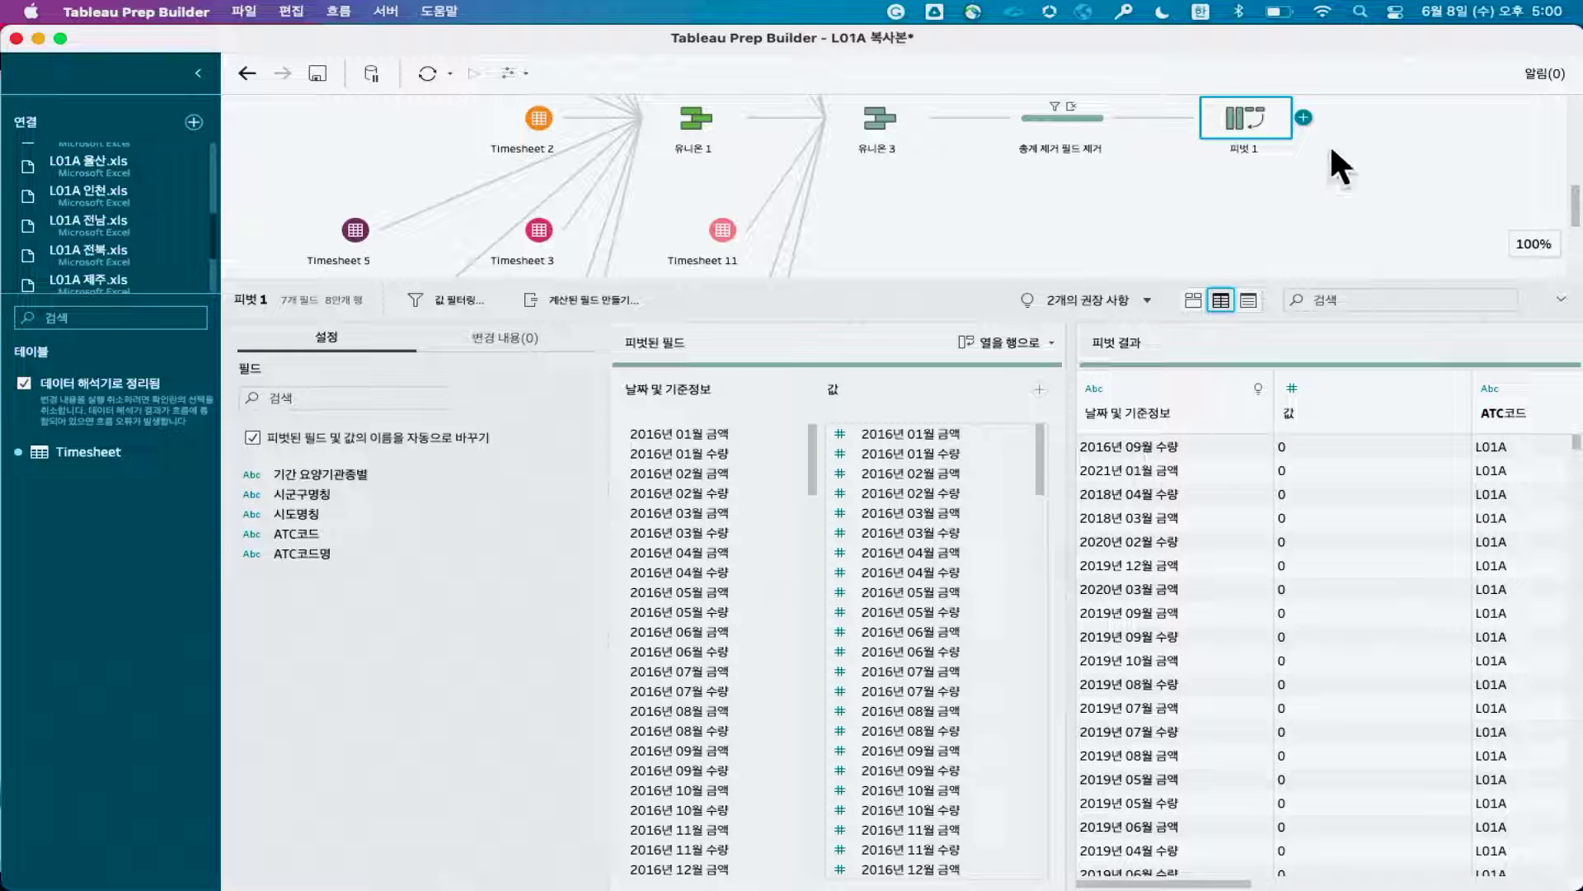
left_click(1305, 117)
left_click(1353, 160)
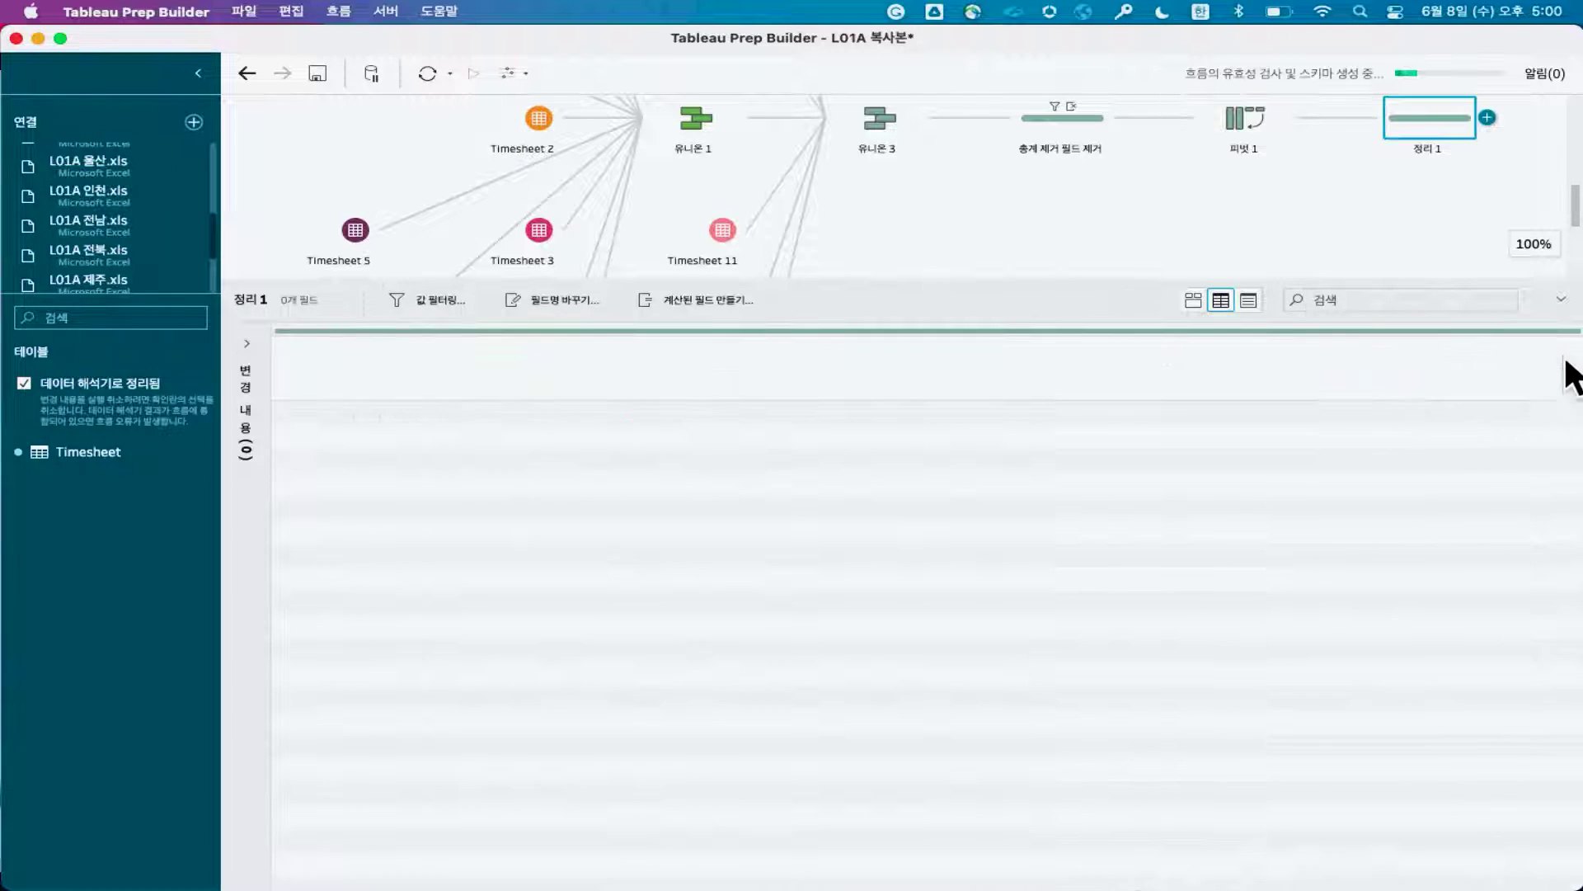
Automatically split the values of the 날짜 및 기준정보 field into separate fields
left_click_drag(1130, 290, 1133, 299)
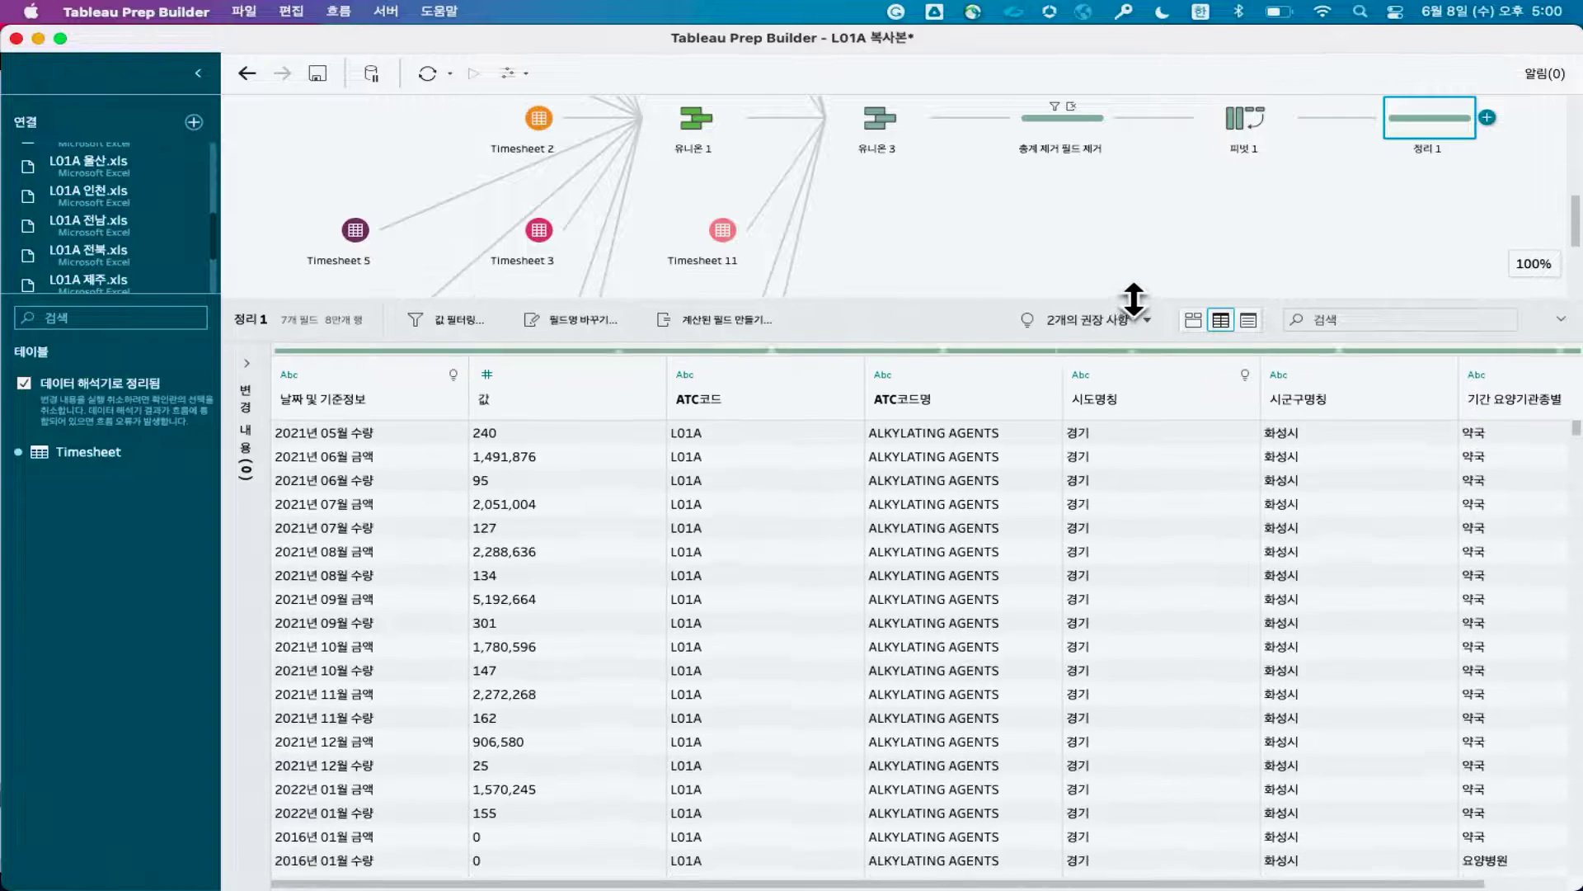
left_click(450, 399)
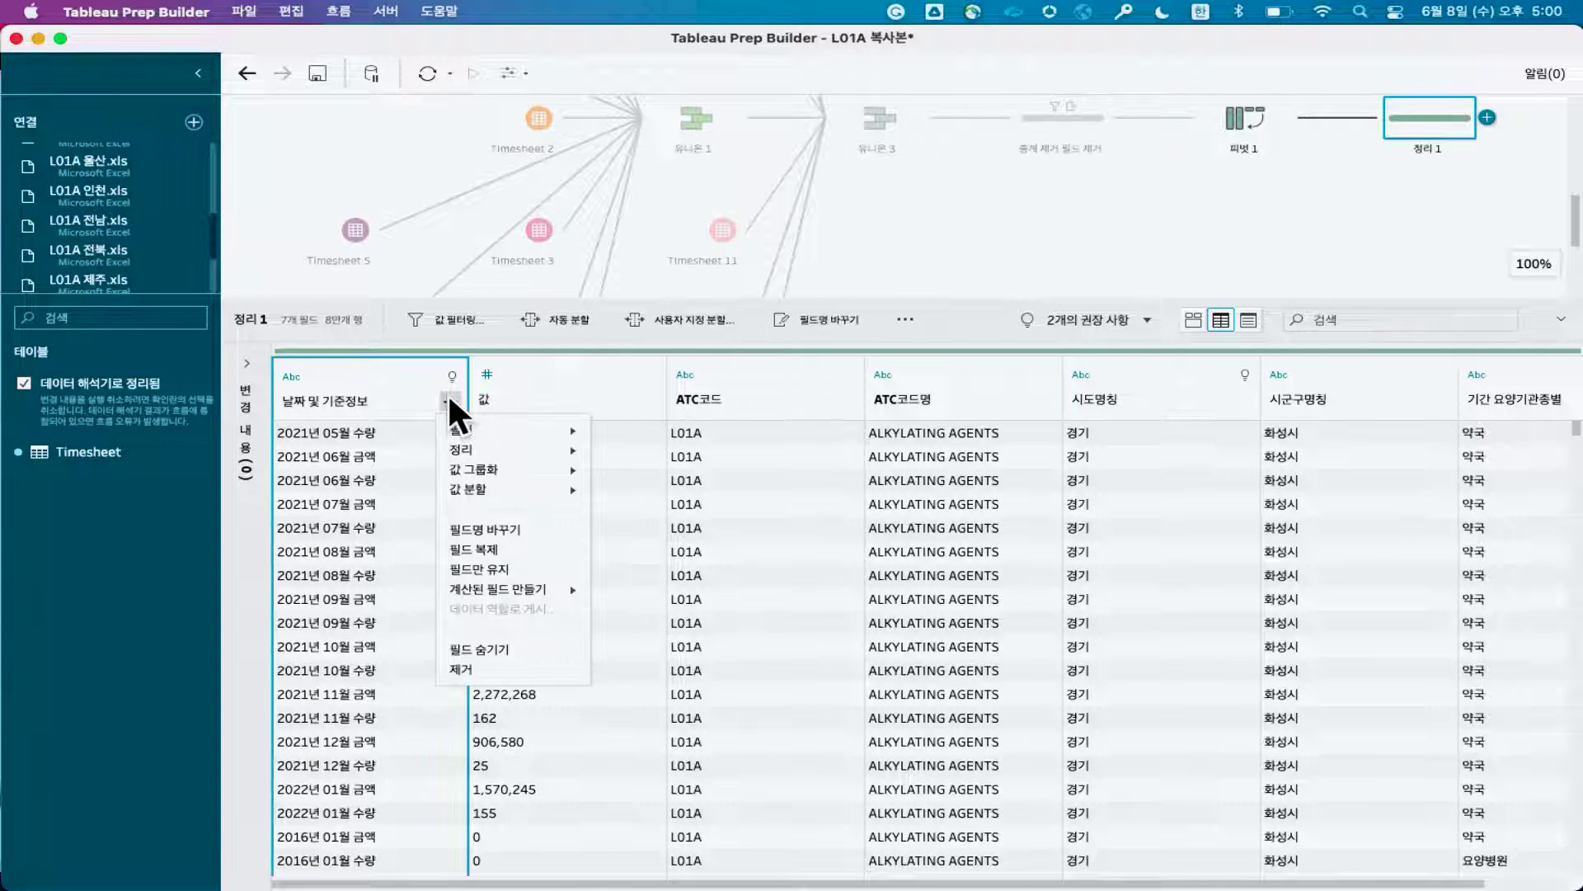
mouse_move(516, 487)
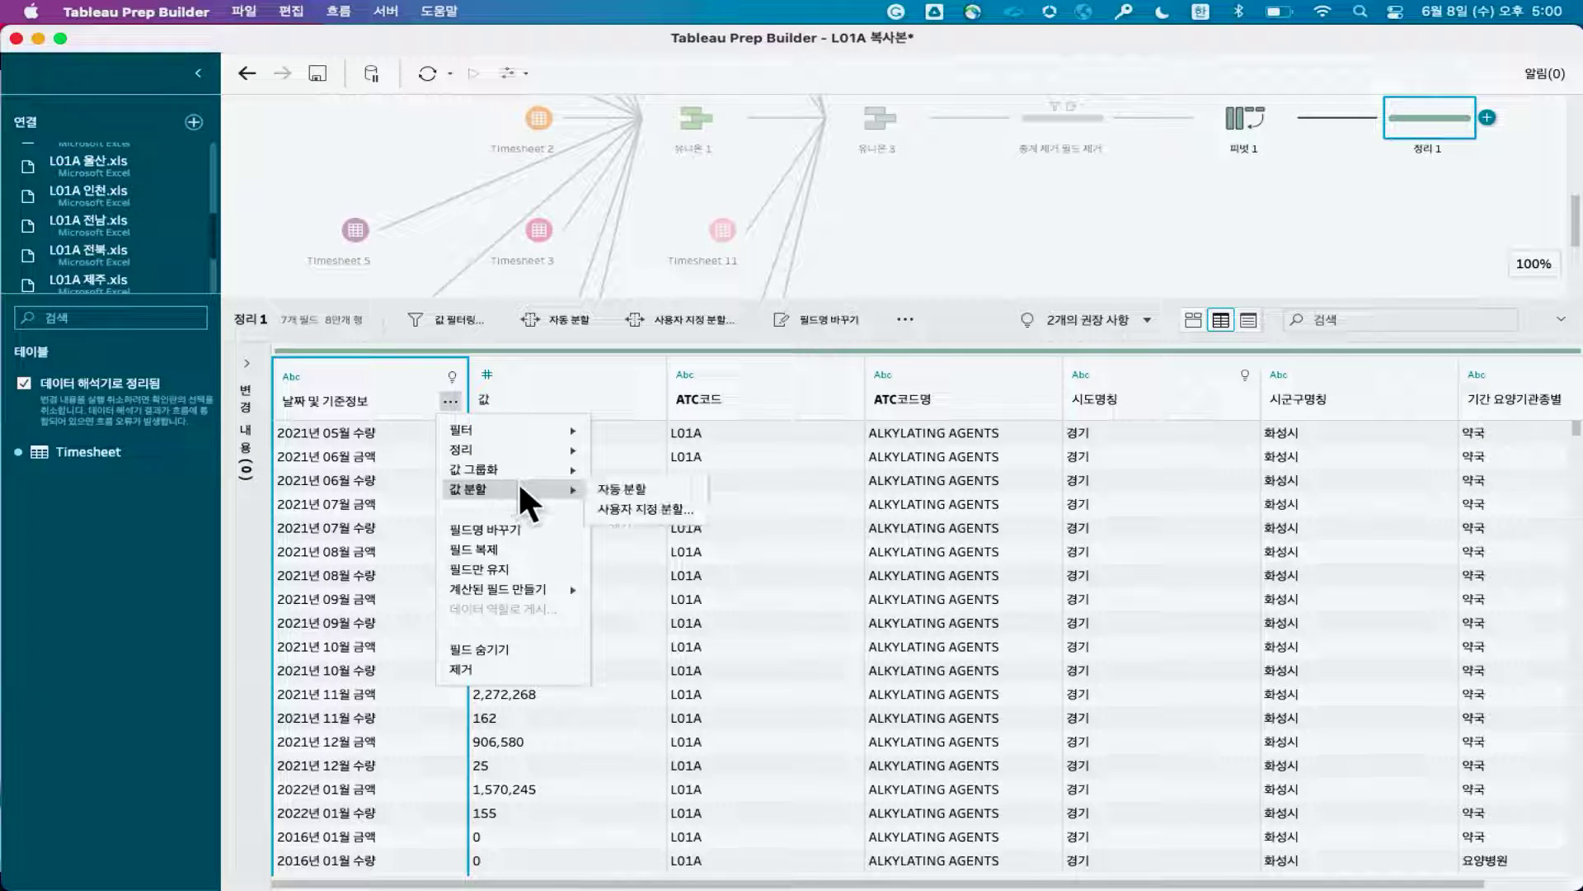
left_click(635, 489)
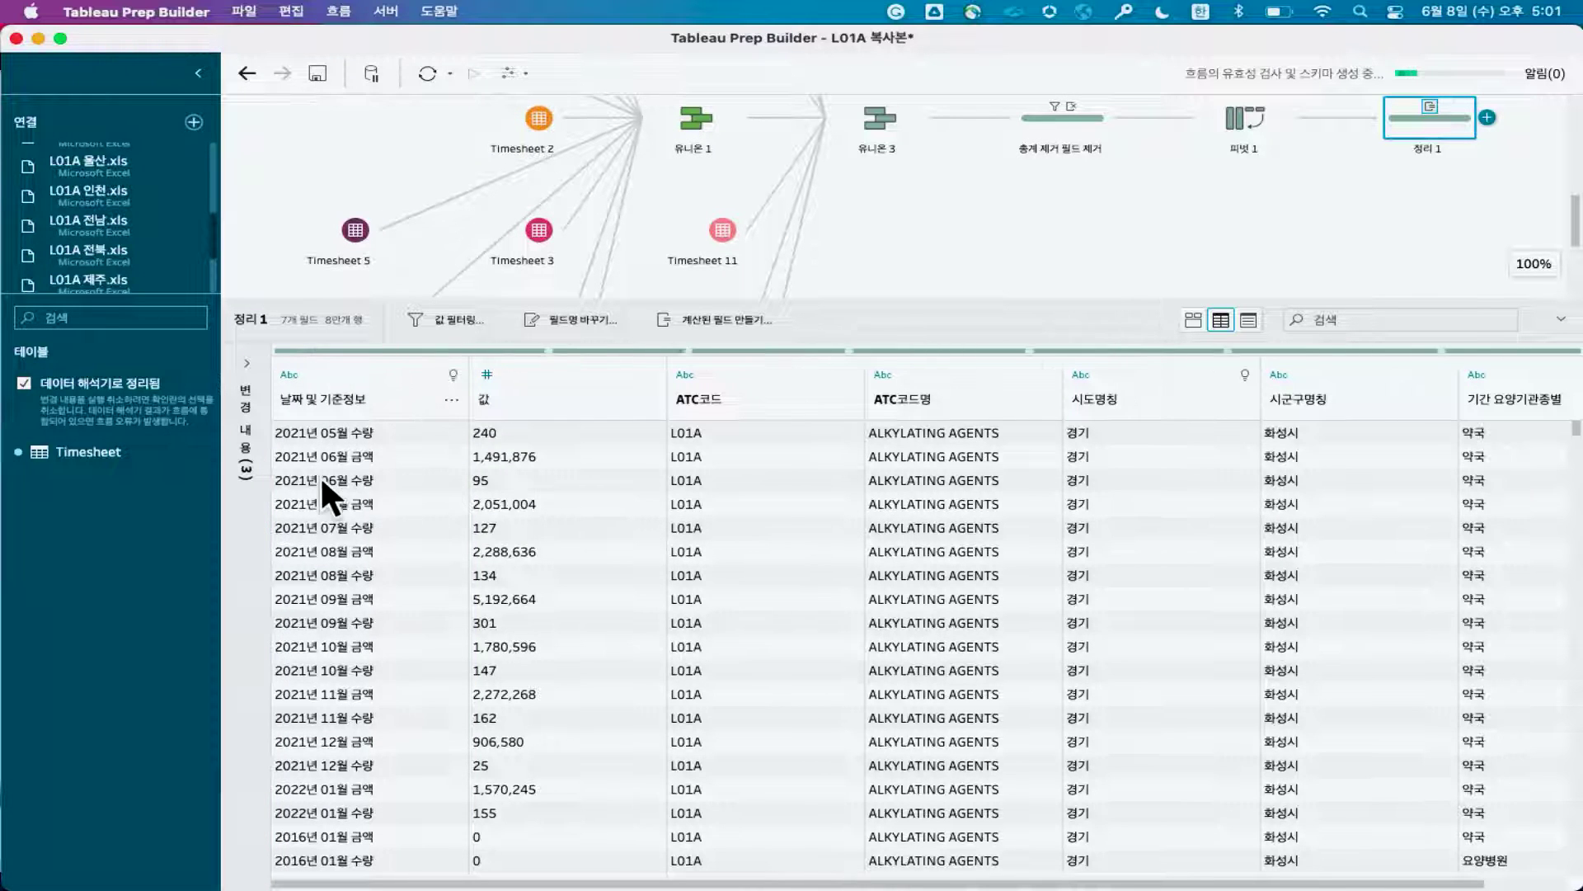
Rename the three split fields as 년, 월 and 기준정보, in that order
double_click(334, 397)
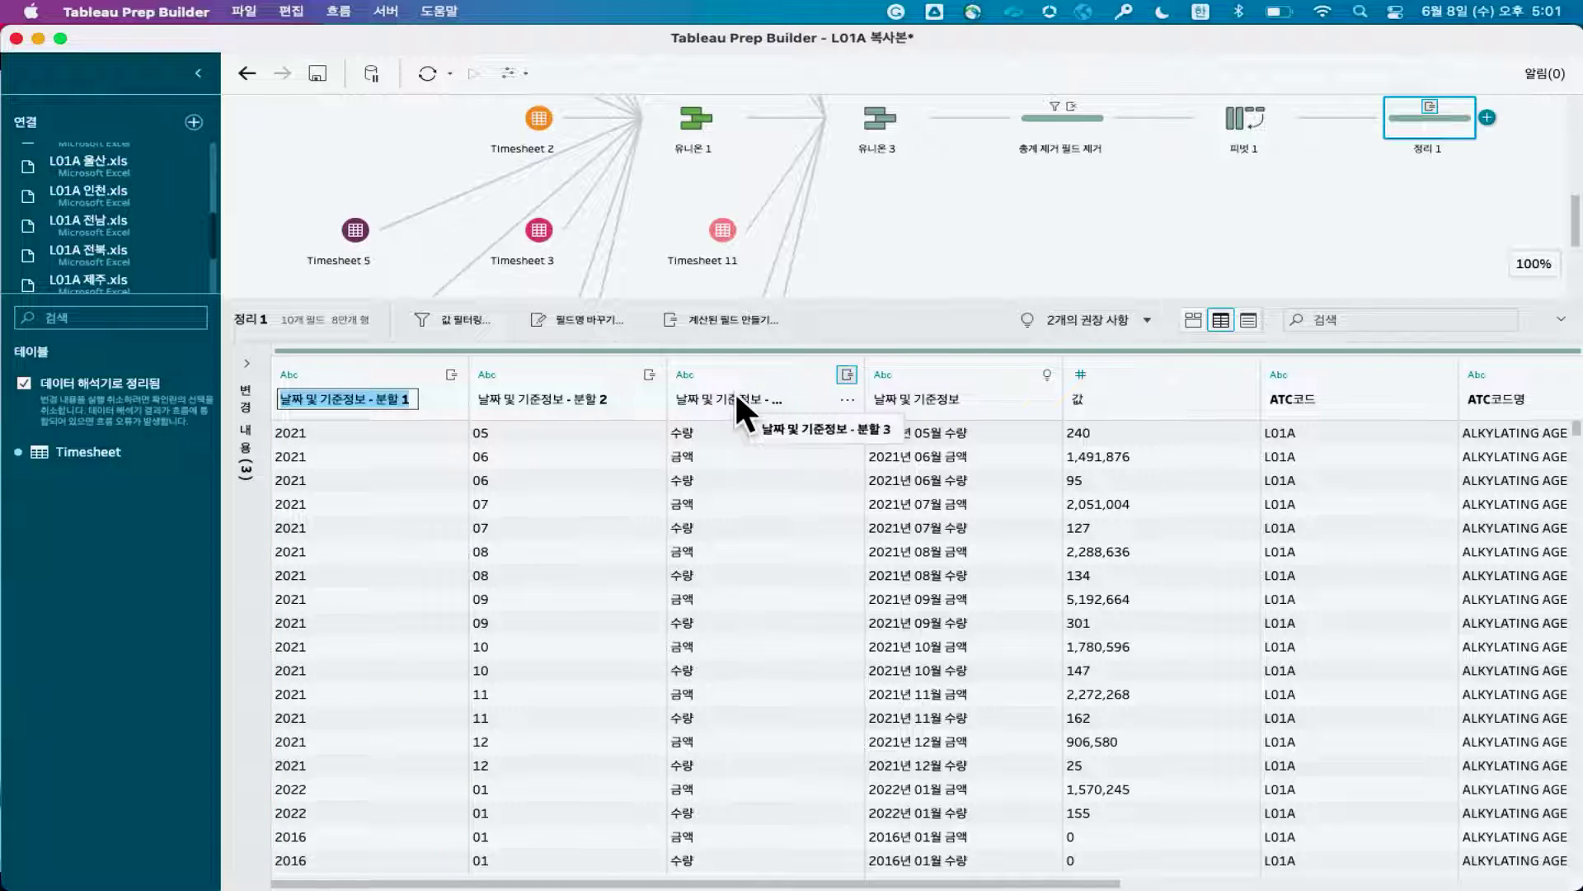
type("ㄴ")
key("Return")
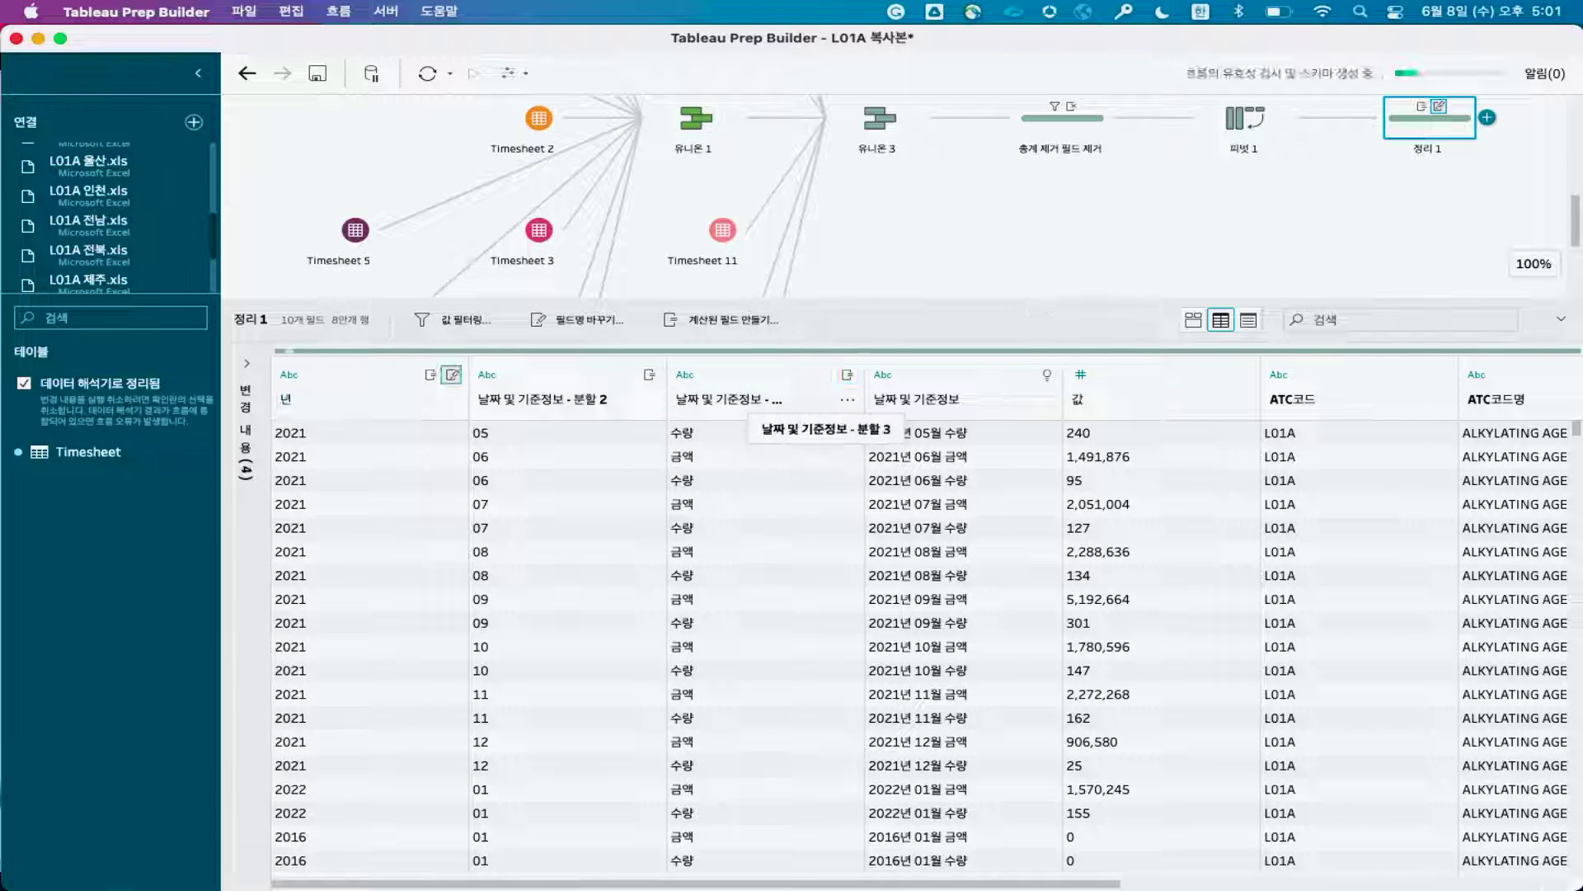
double_click(558, 395)
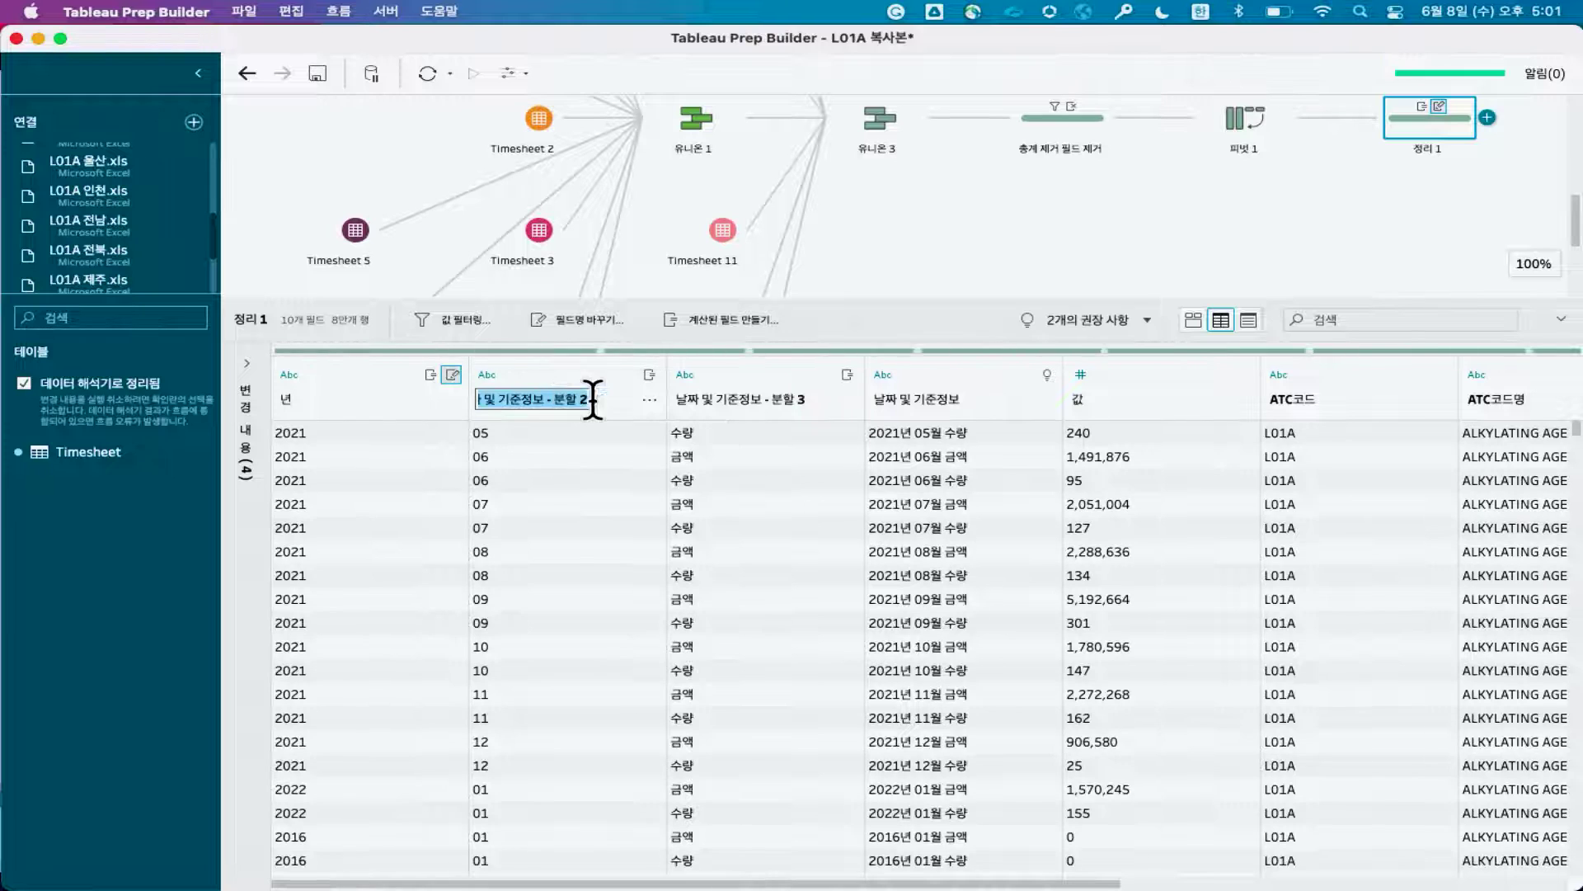
type("월")
key("Return")
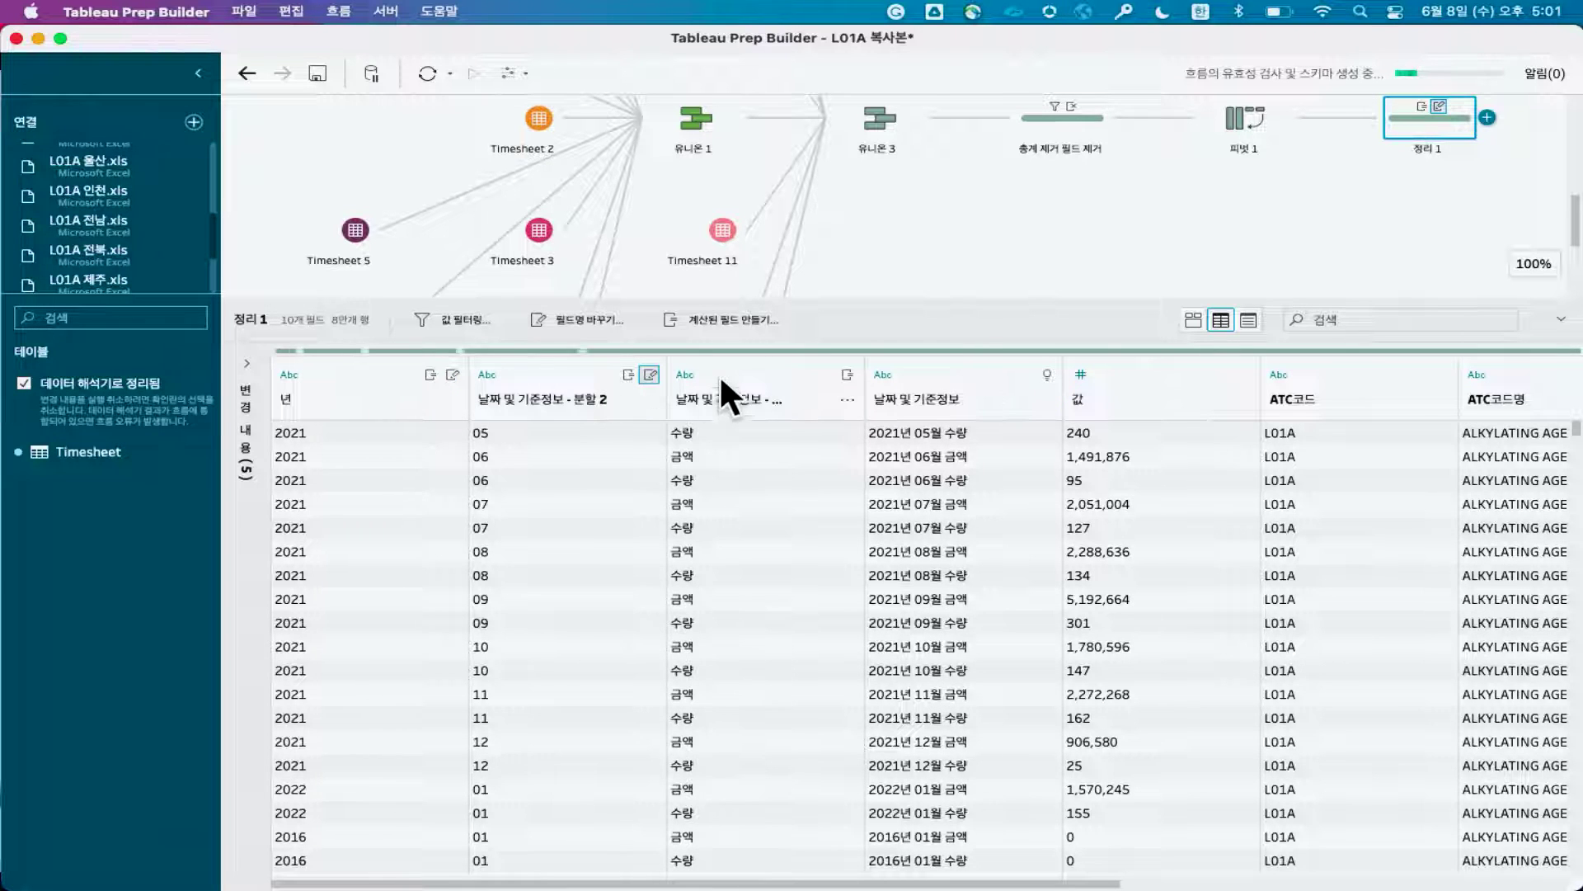
double_click(724, 393)
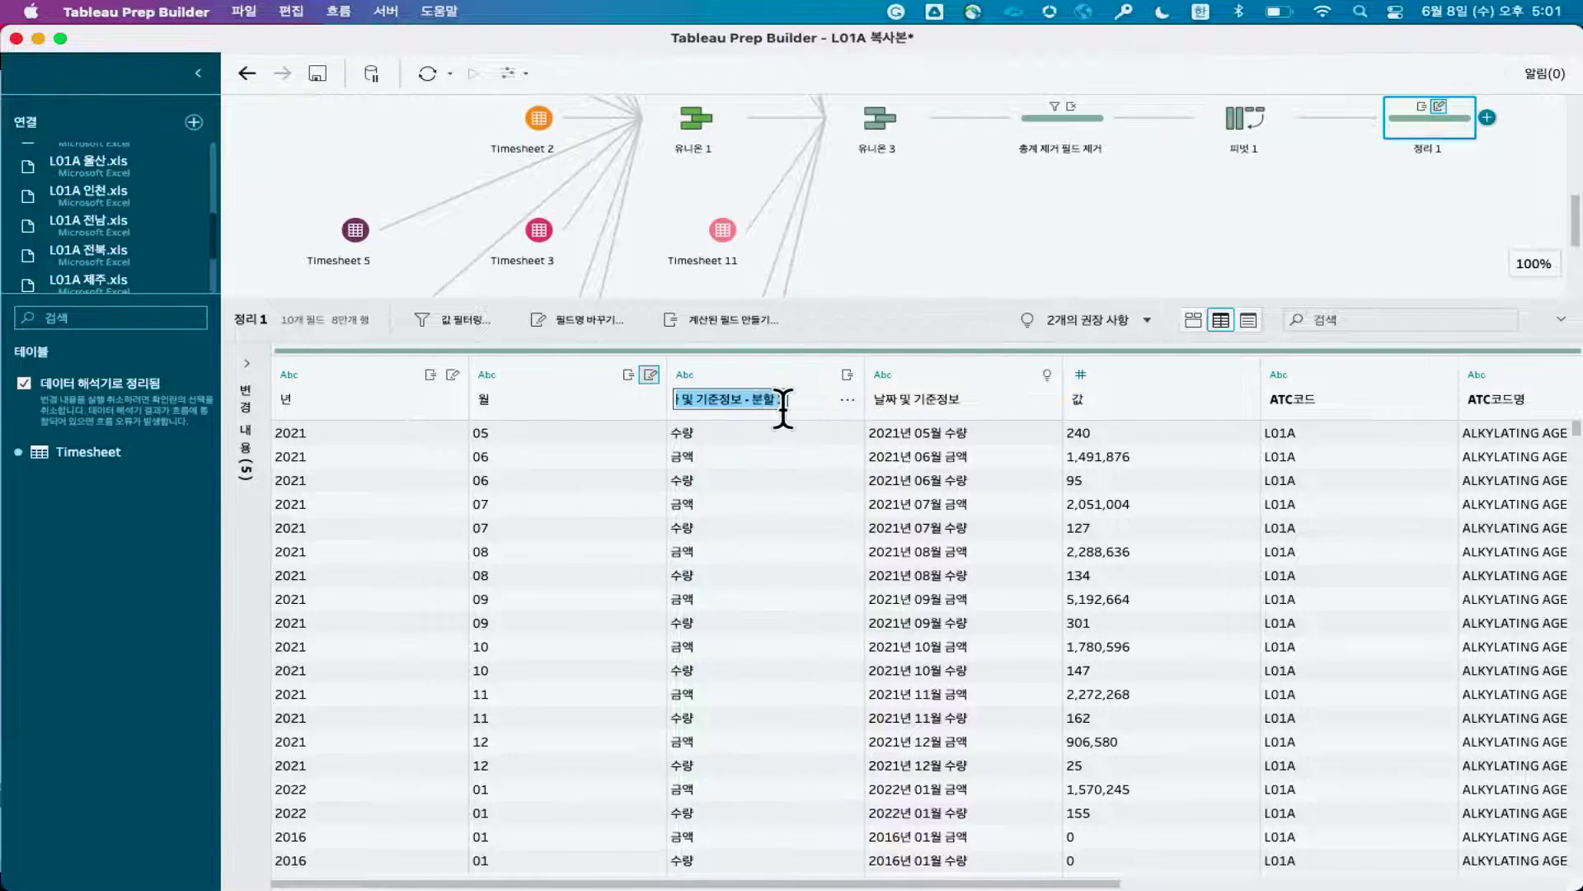
type("기준저ㅇ보")
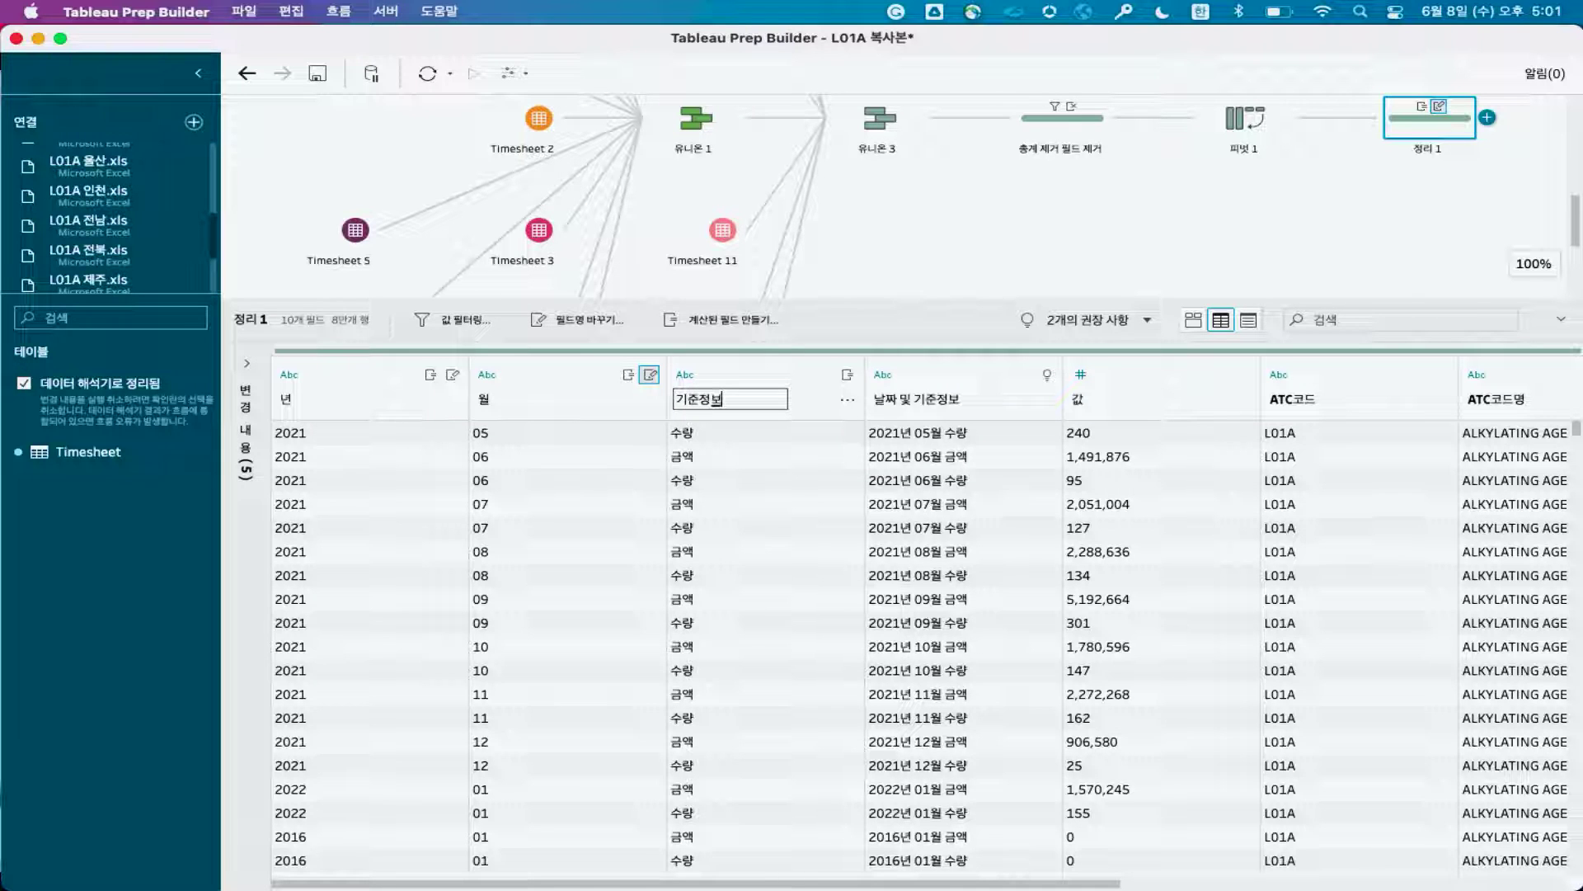
key("Return")
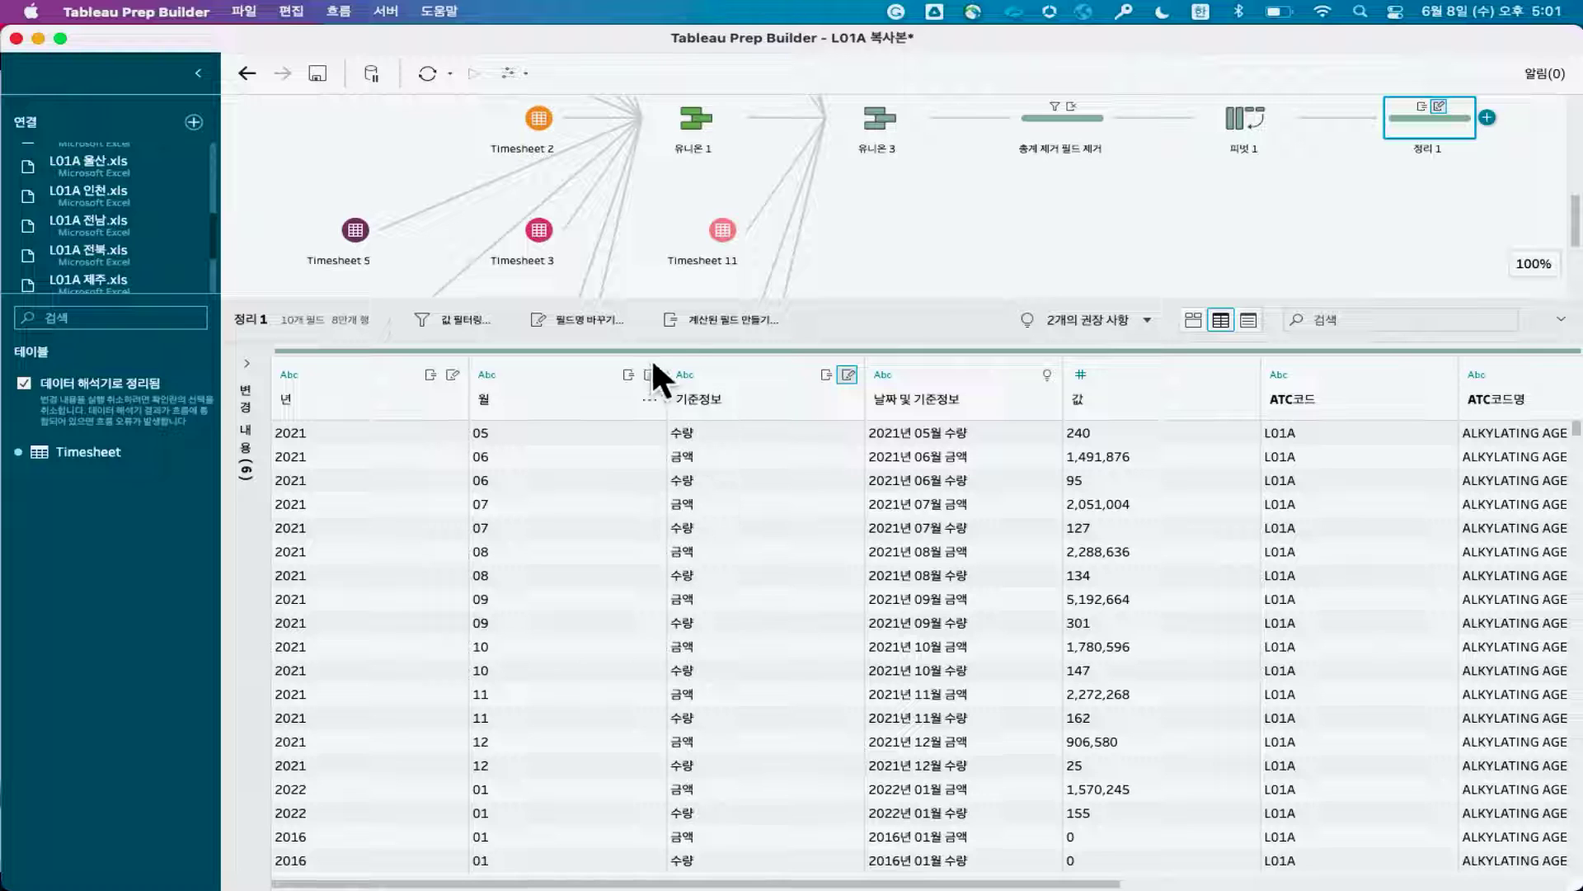
Create a calculated field named 날짜 (월단위) with the formula [년] + [월] + "01" and change its data type to date
left_click(725, 319)
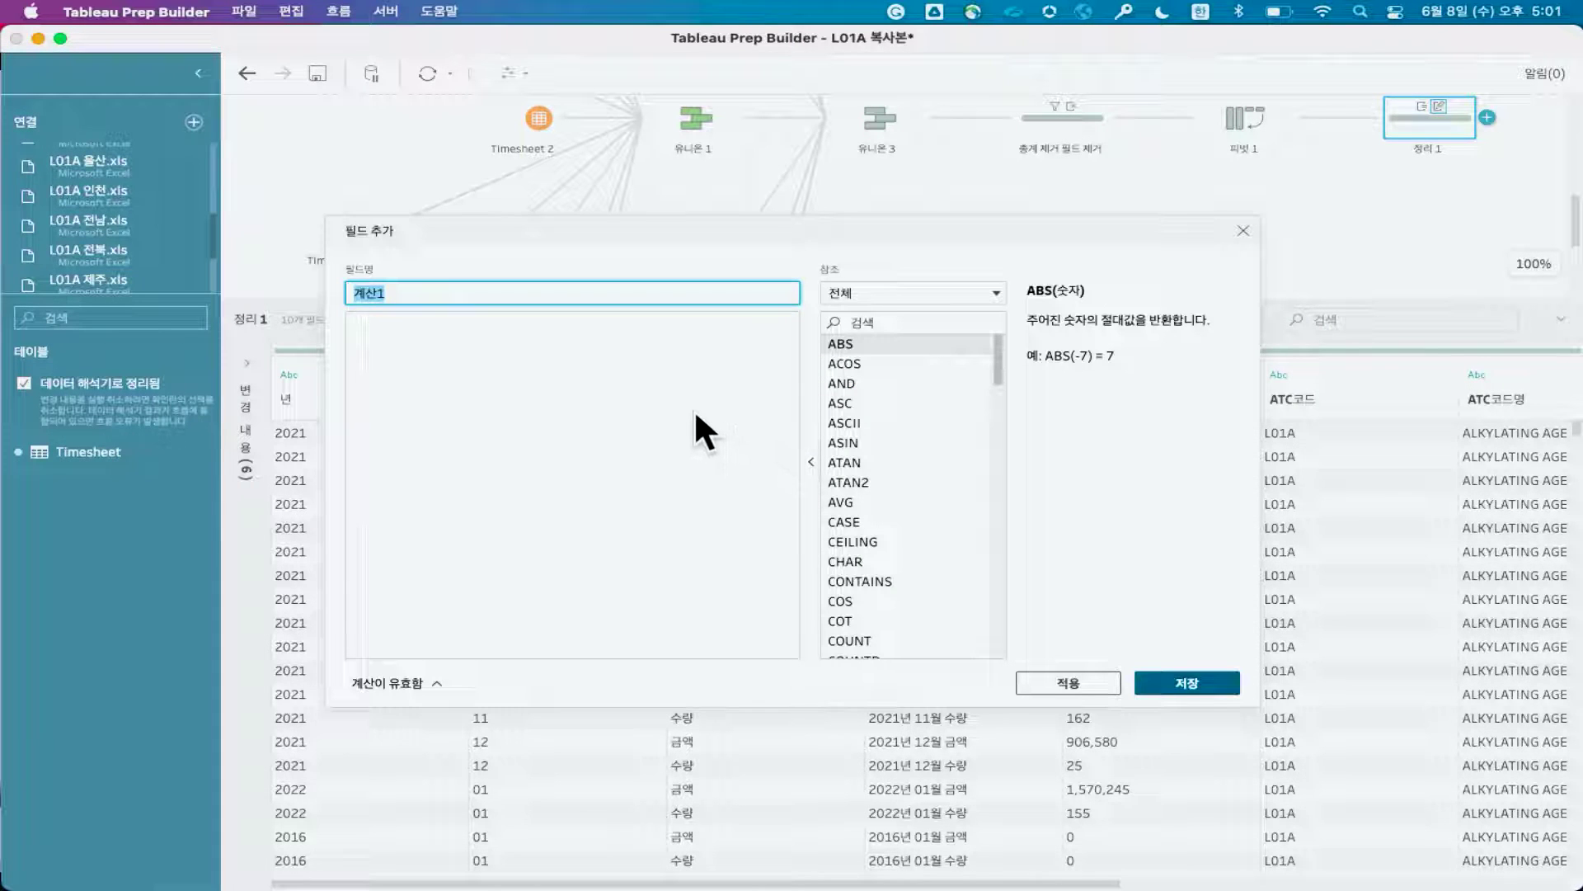
left_click(693, 406)
type("[값")
key("Return")
type("+ [월")
key("Return")
type("+ \"01\"")
double_click(642, 293)
type("날짜")
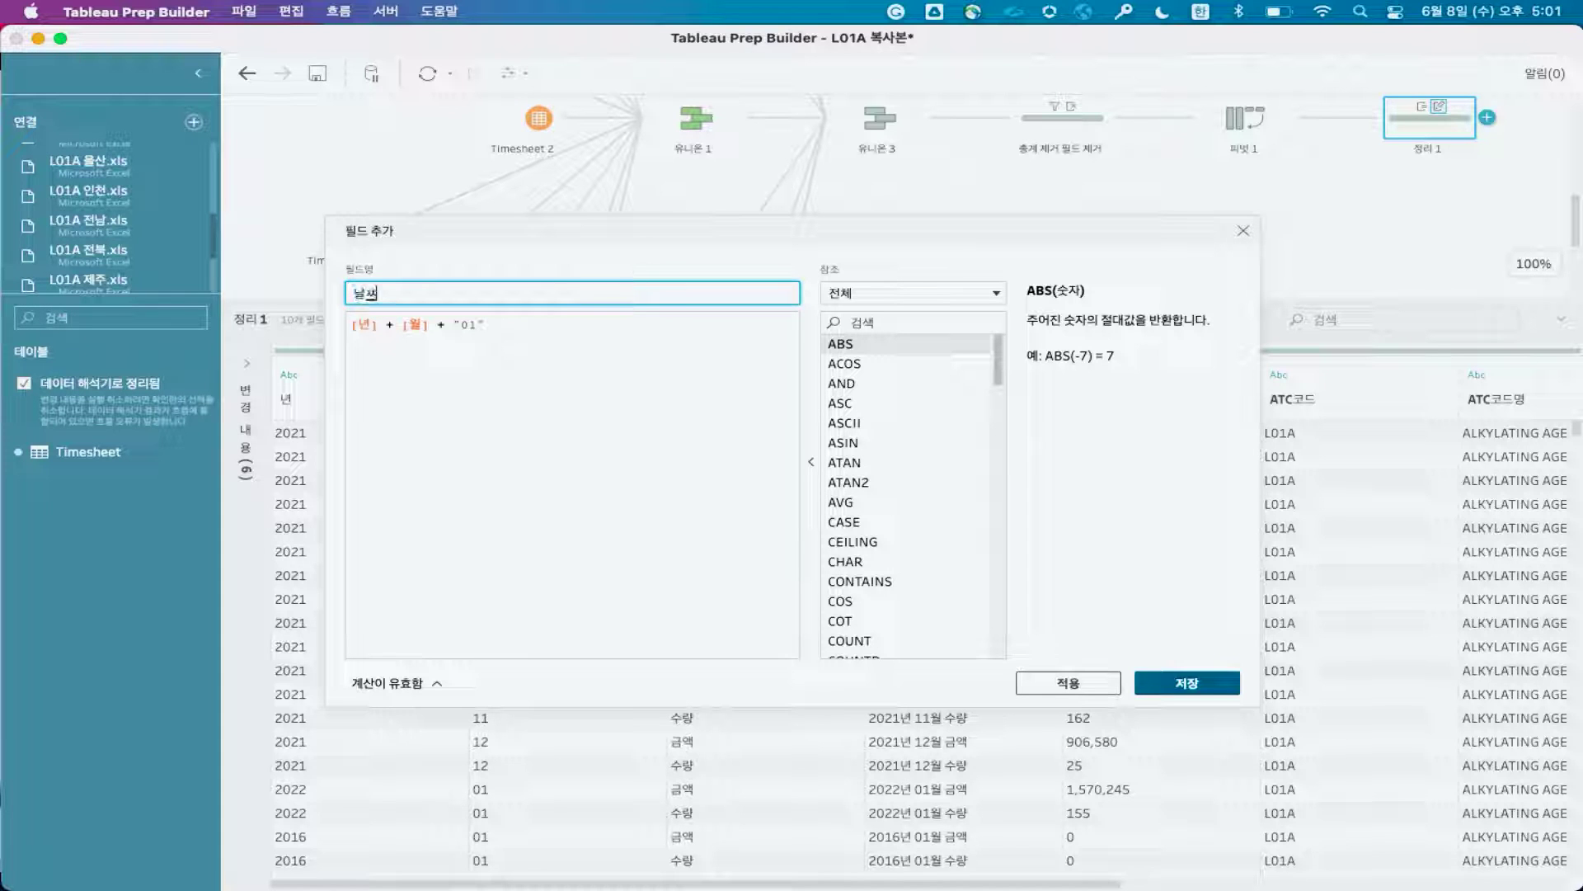
type(" (월단위)")
left_click(1165, 674)
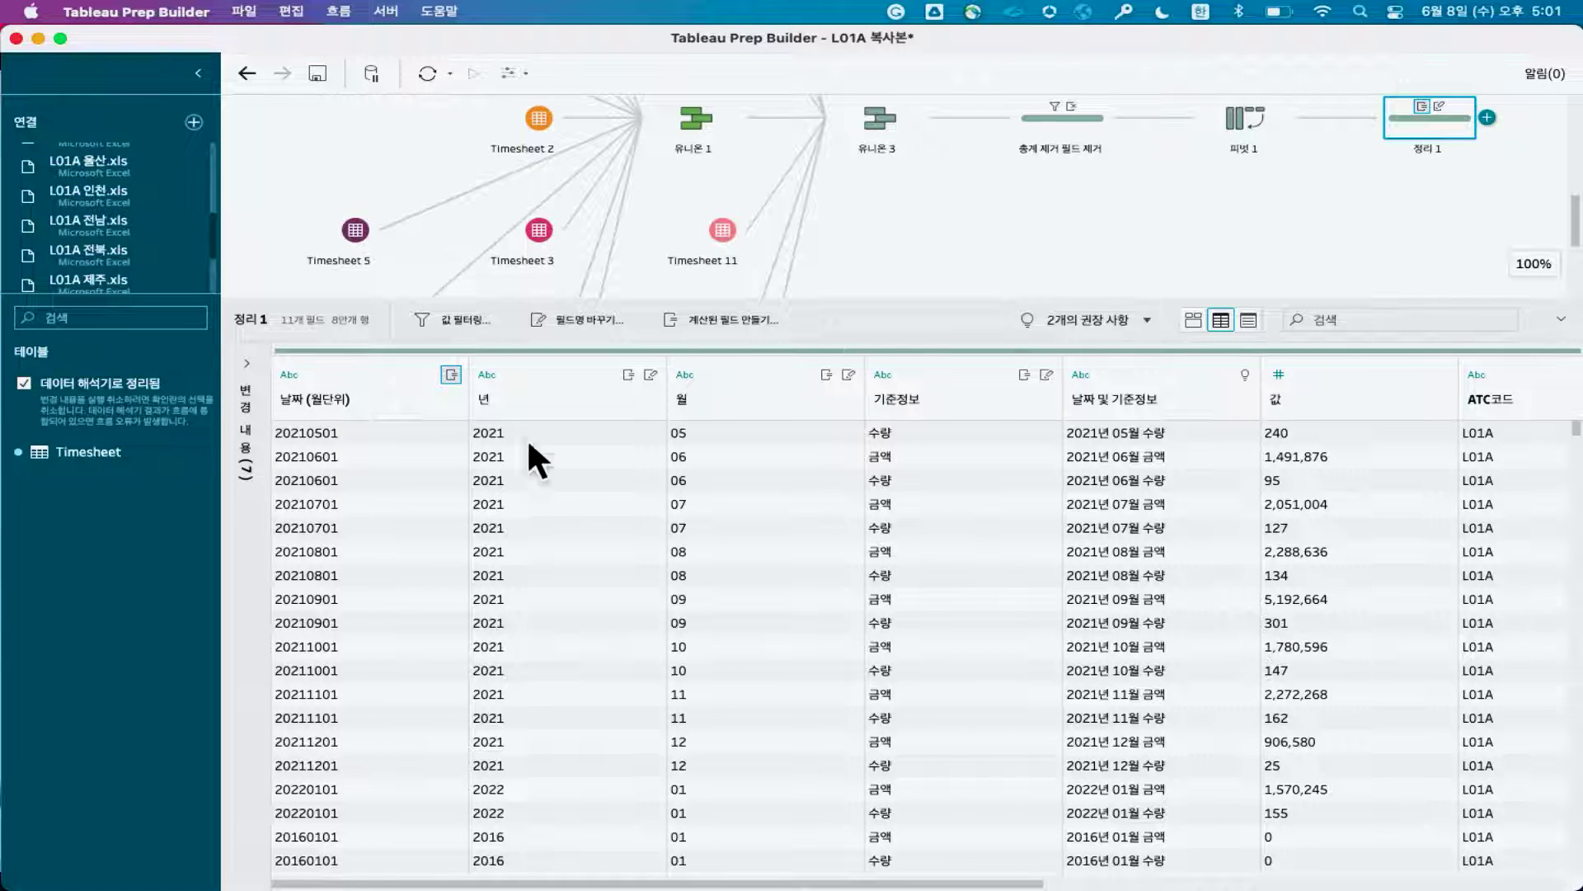
left_click(292, 375)
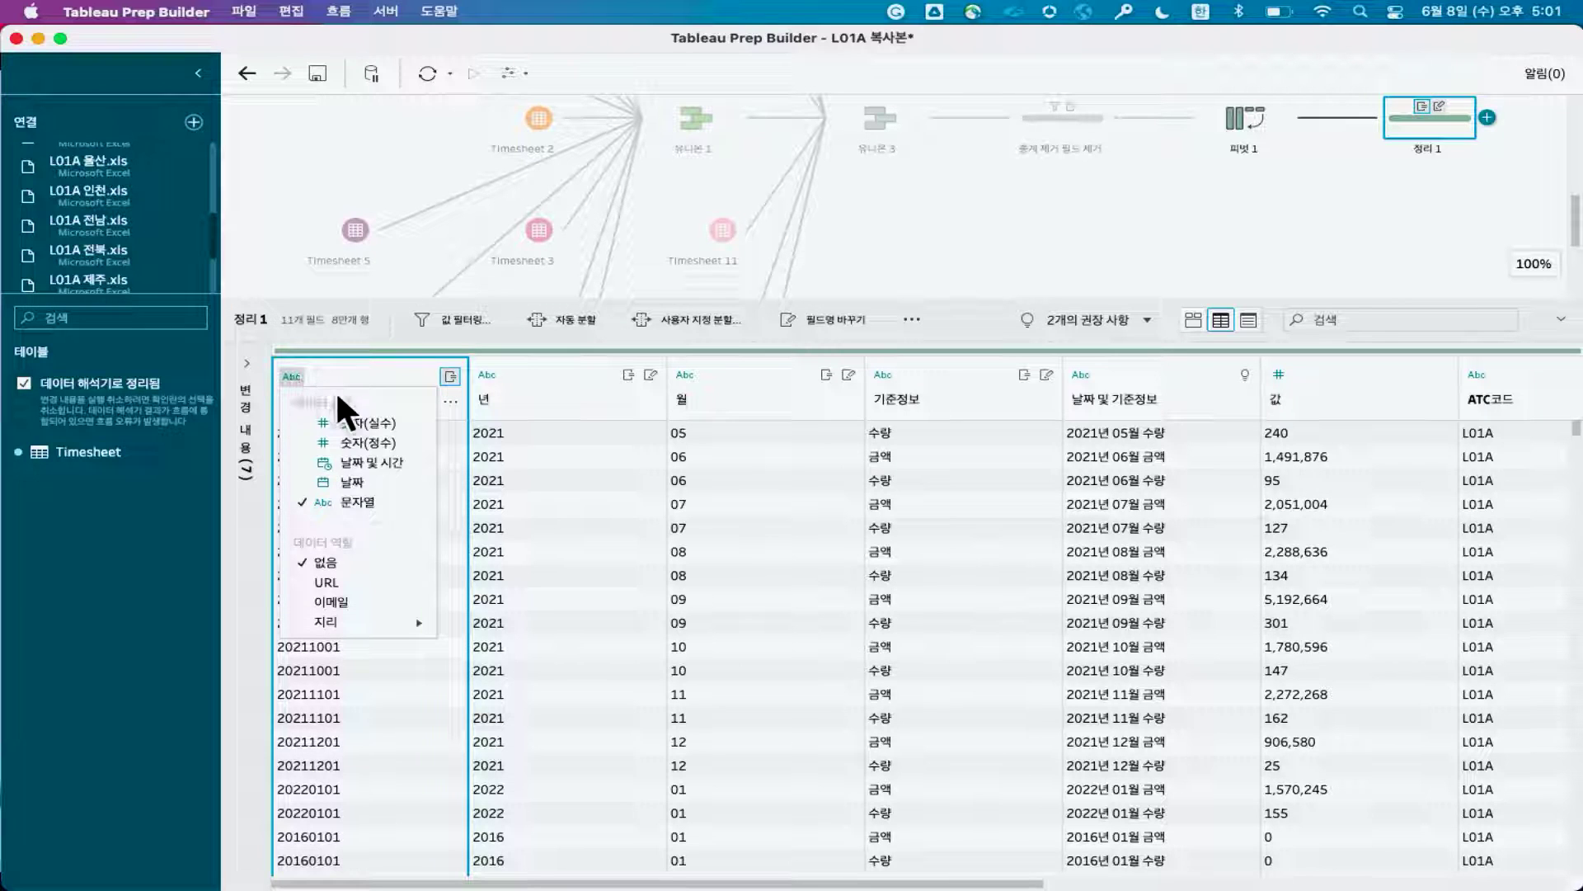
left_click(379, 481)
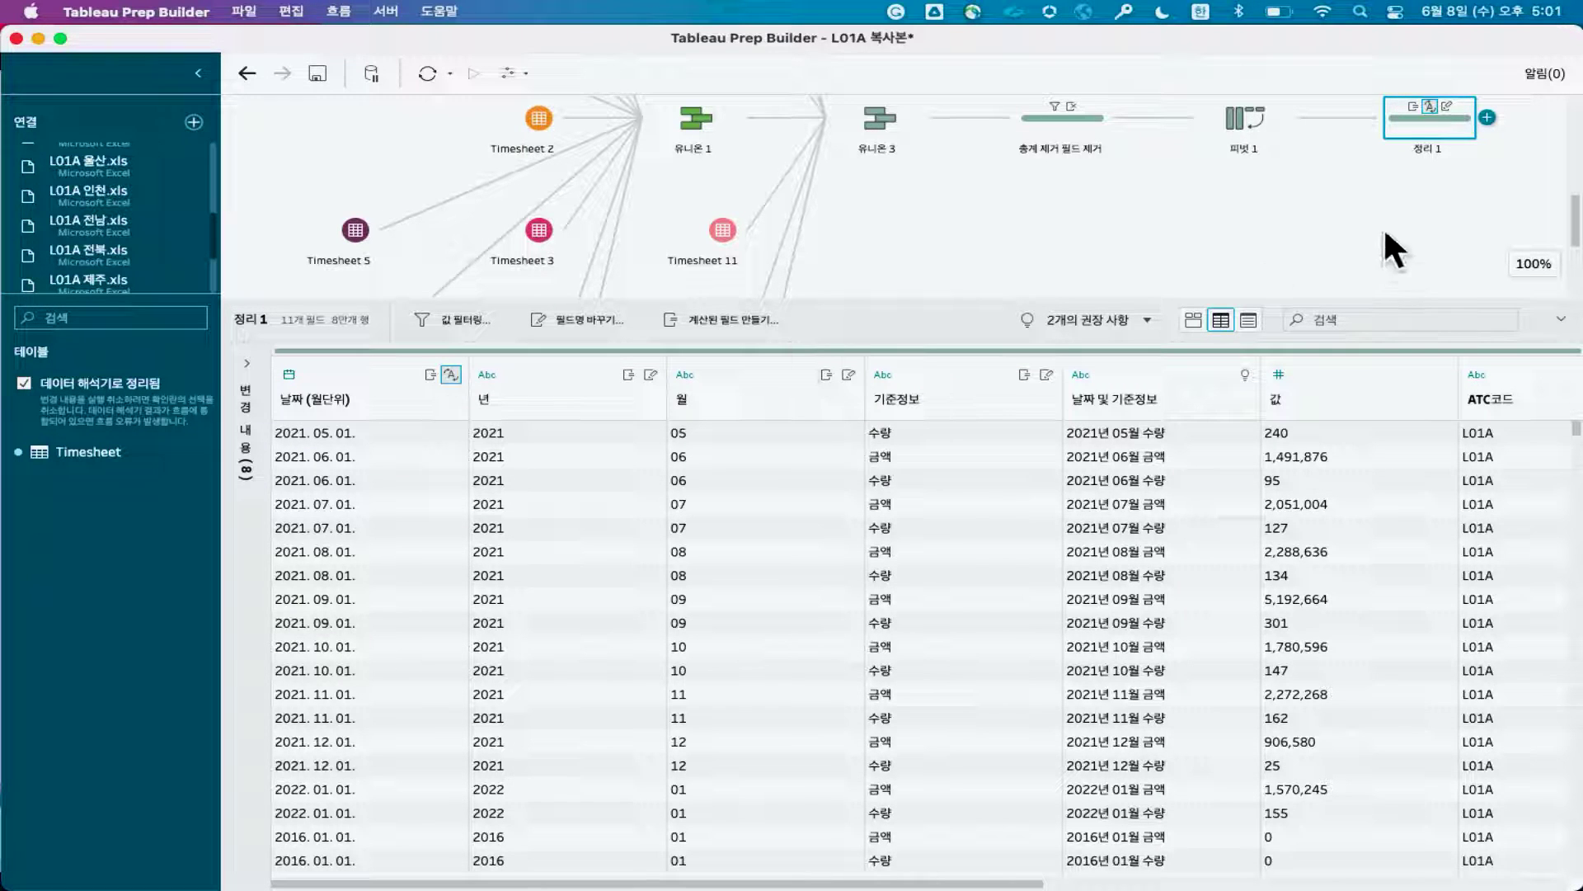
Rename the cleaning step that follows the first pivot as 날짜 및 기준정보
double_click(1432, 147)
type("날짜 및 기준정보")
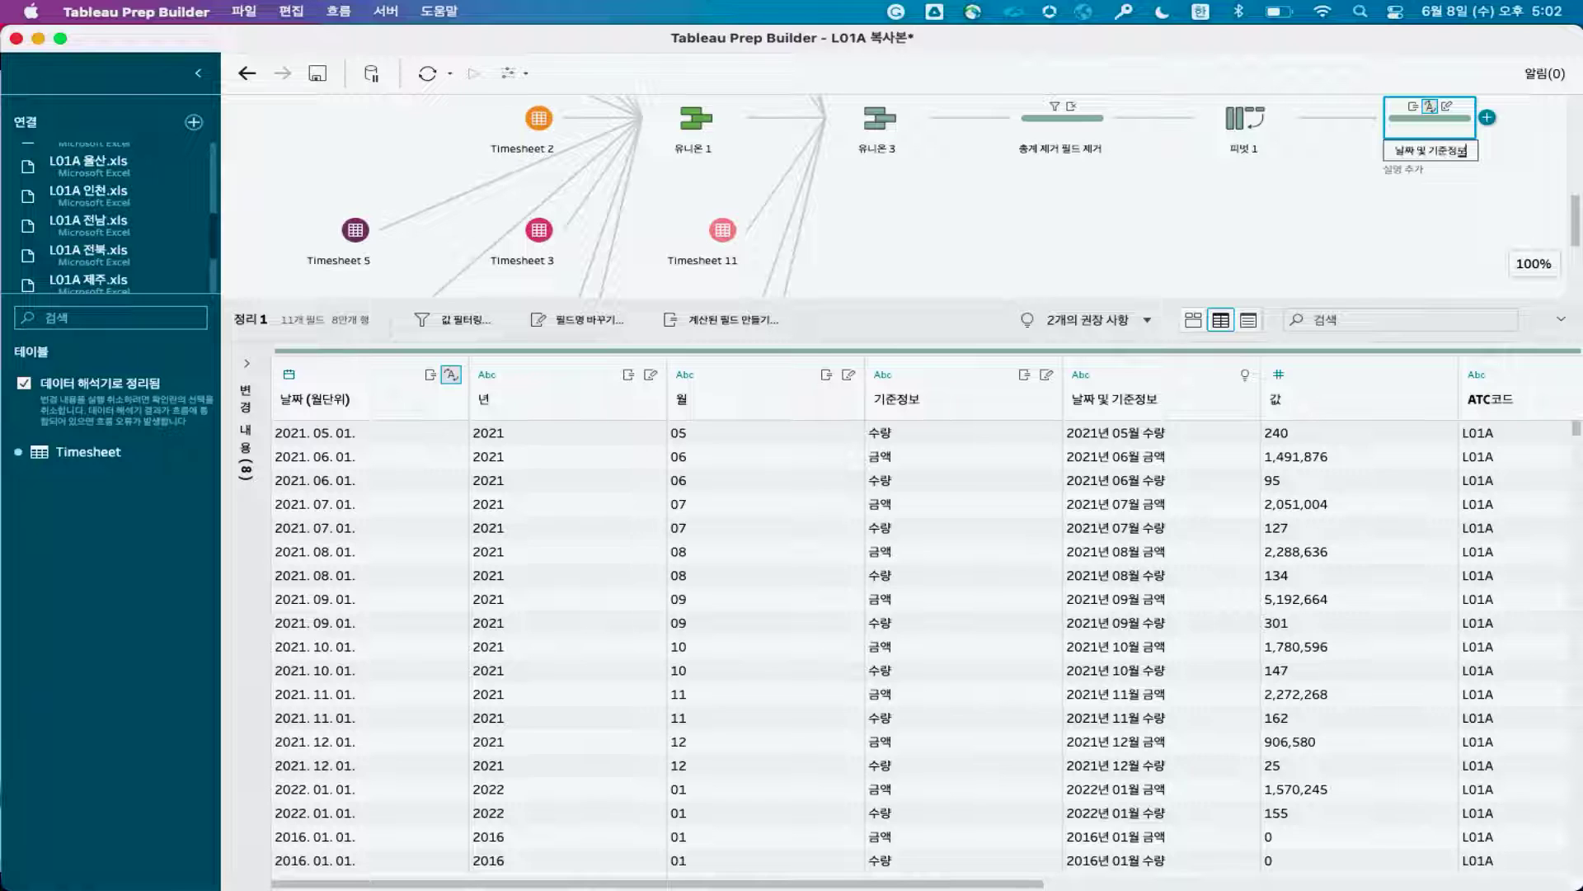
key("Return")
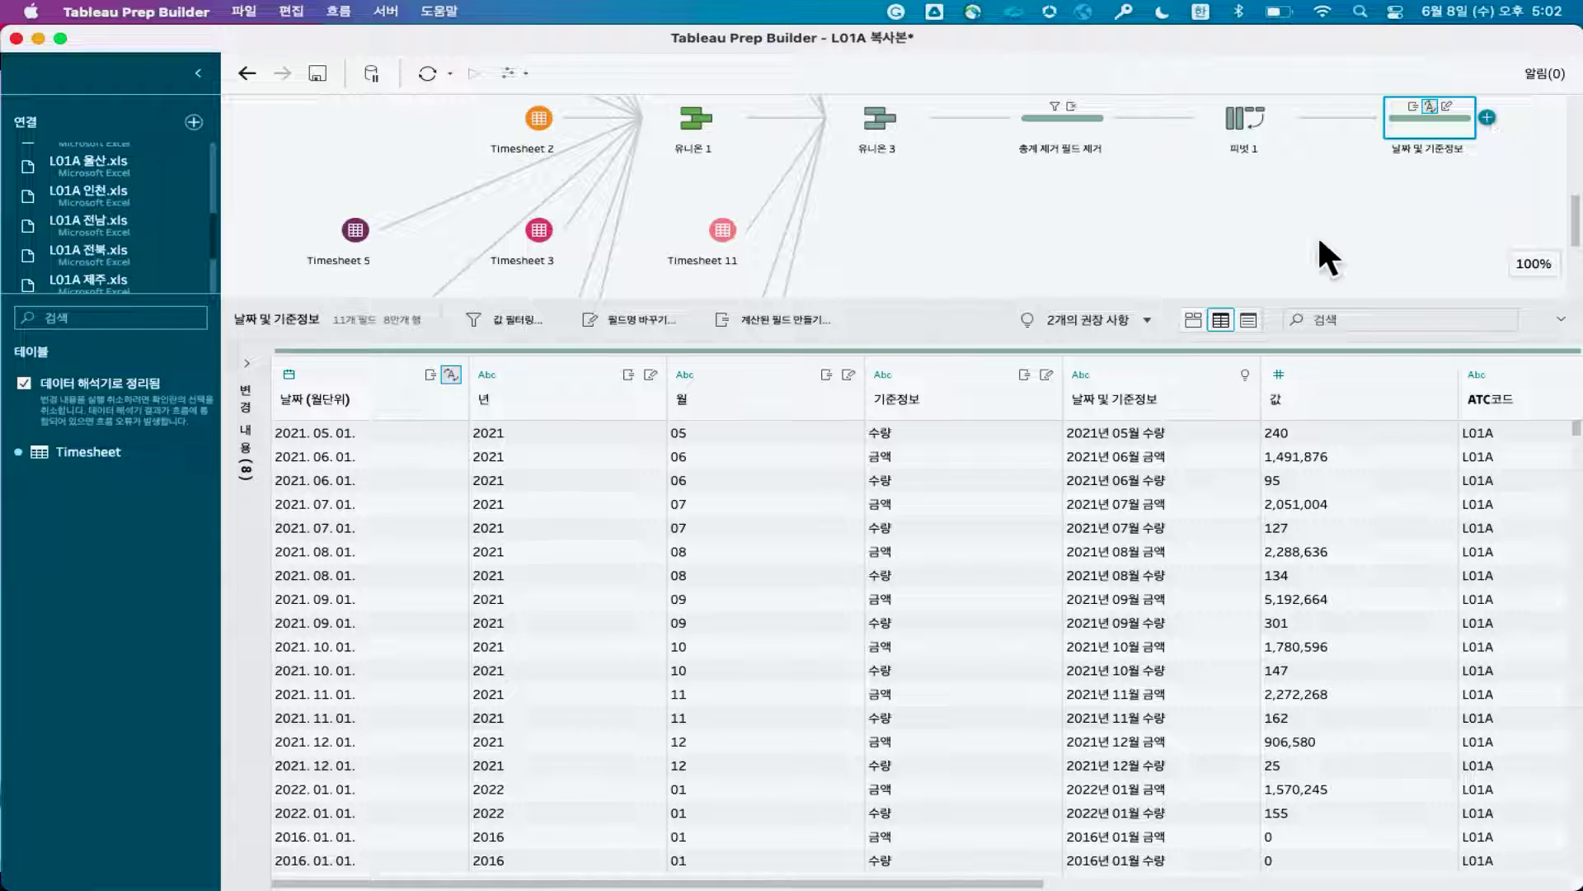
Add a rows-to-columns pivot step after 날짜 및 기준정보, pivoting the 기준정보 field and aggregating 값 for the new columns
left_click(1486, 116)
left_click(1455, 227)
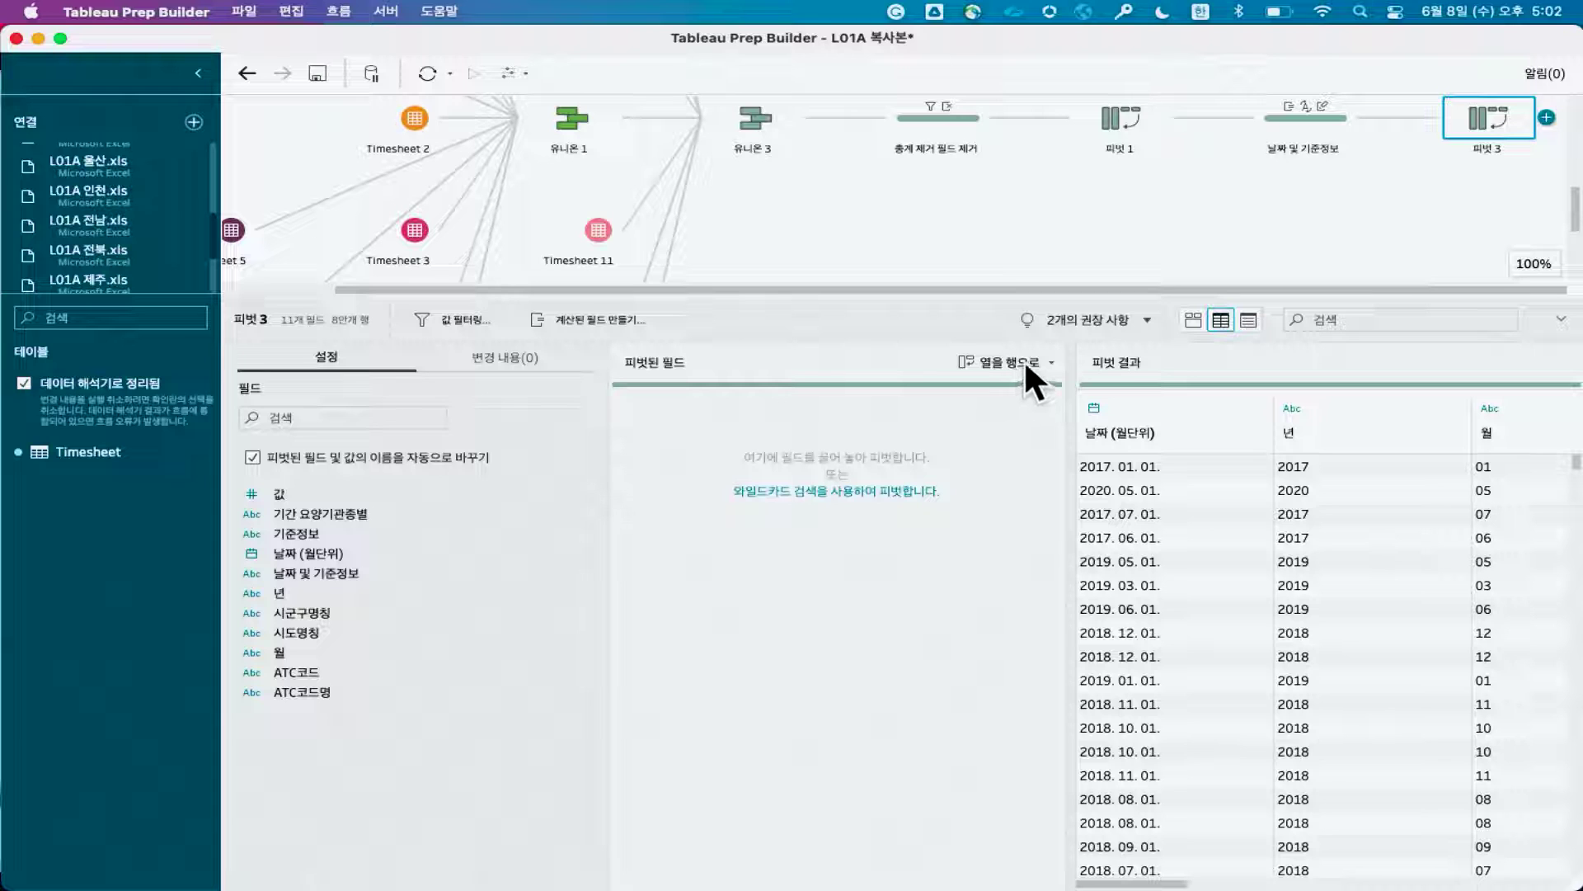
left_click(1051, 362)
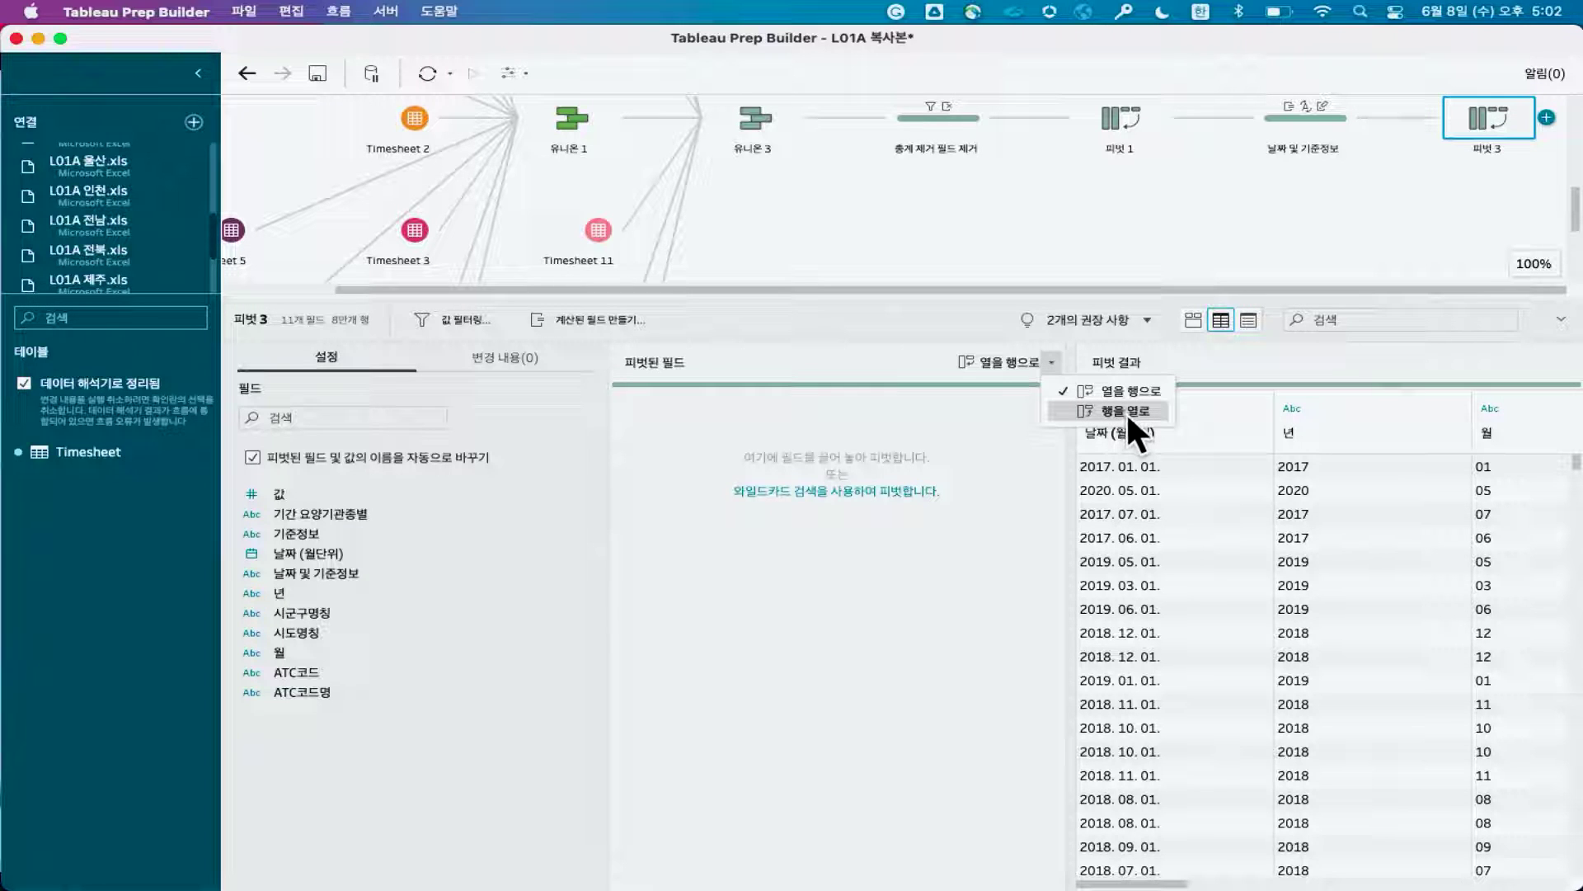
left_click(1126, 411)
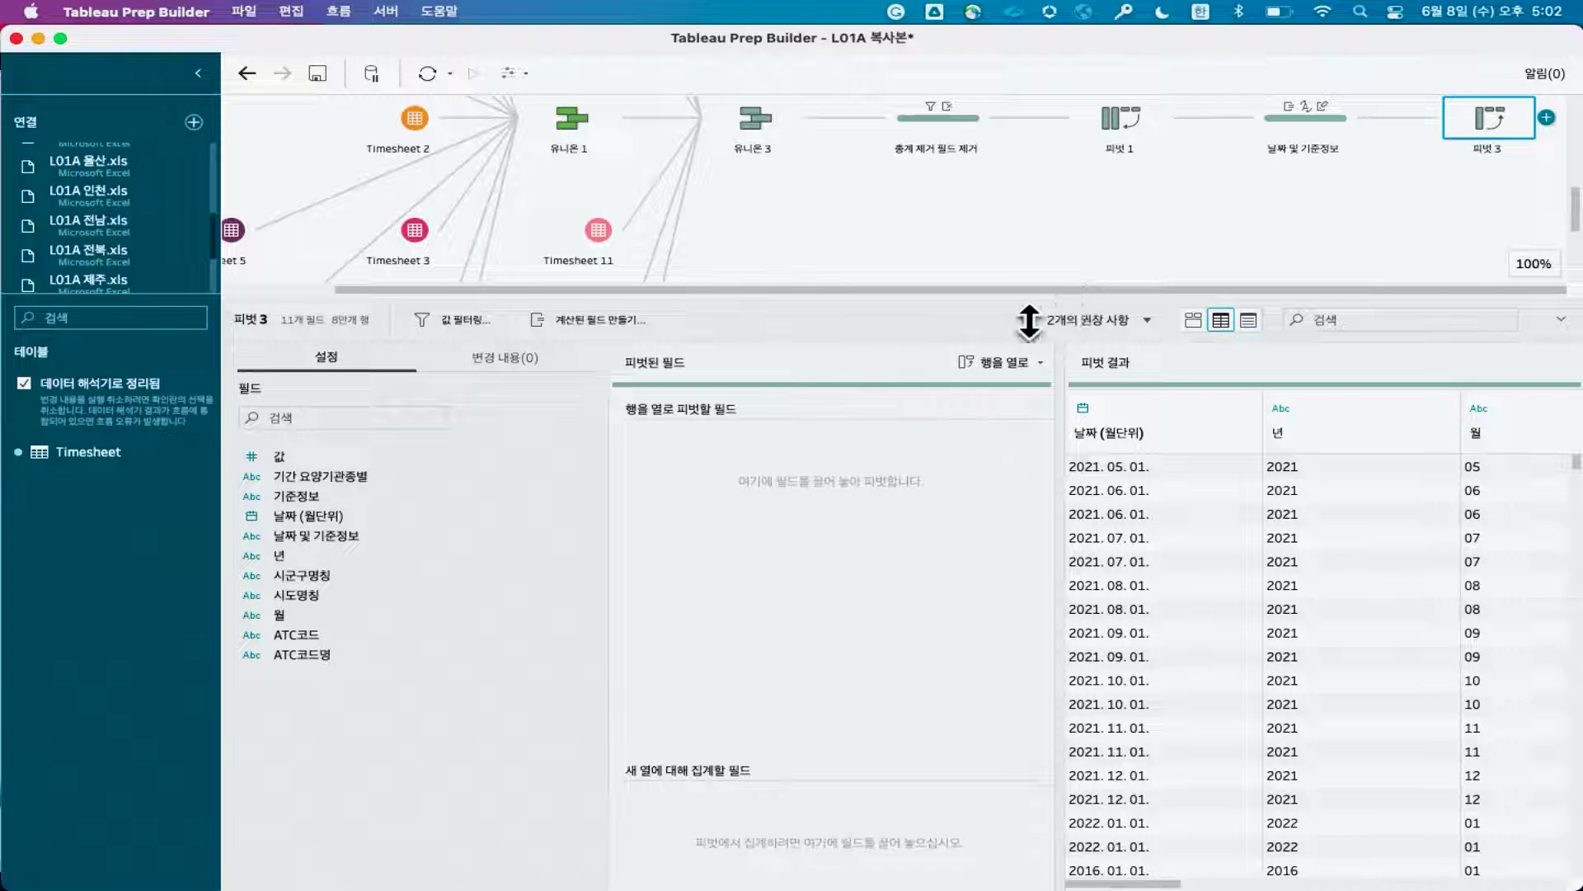
left_click_drag(301, 495, 764, 478)
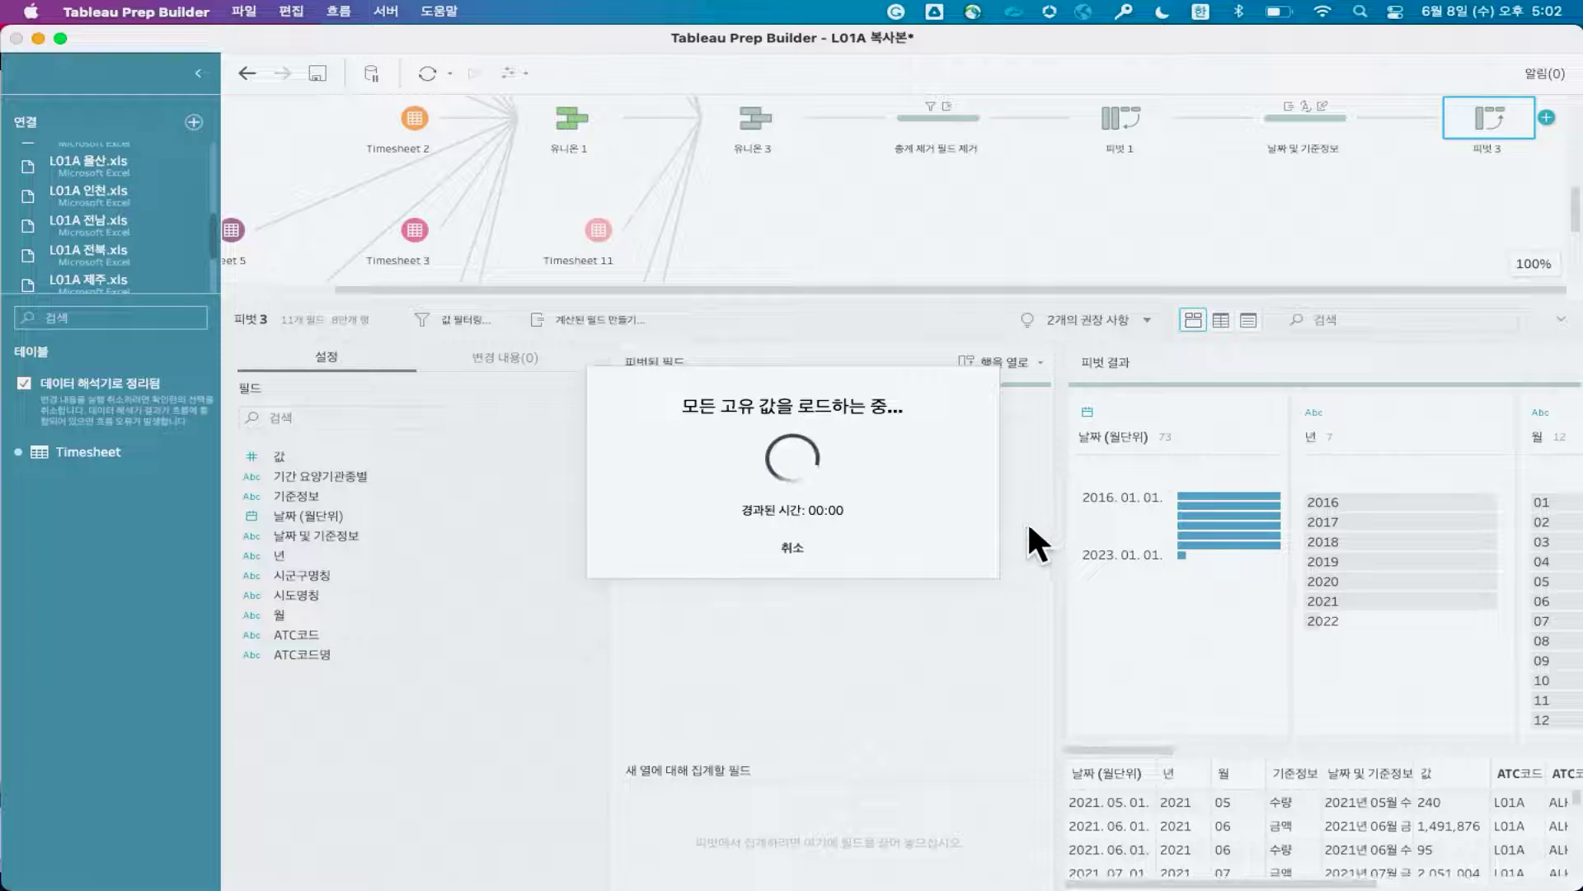
left_click_drag(495, 458, 699, 798)
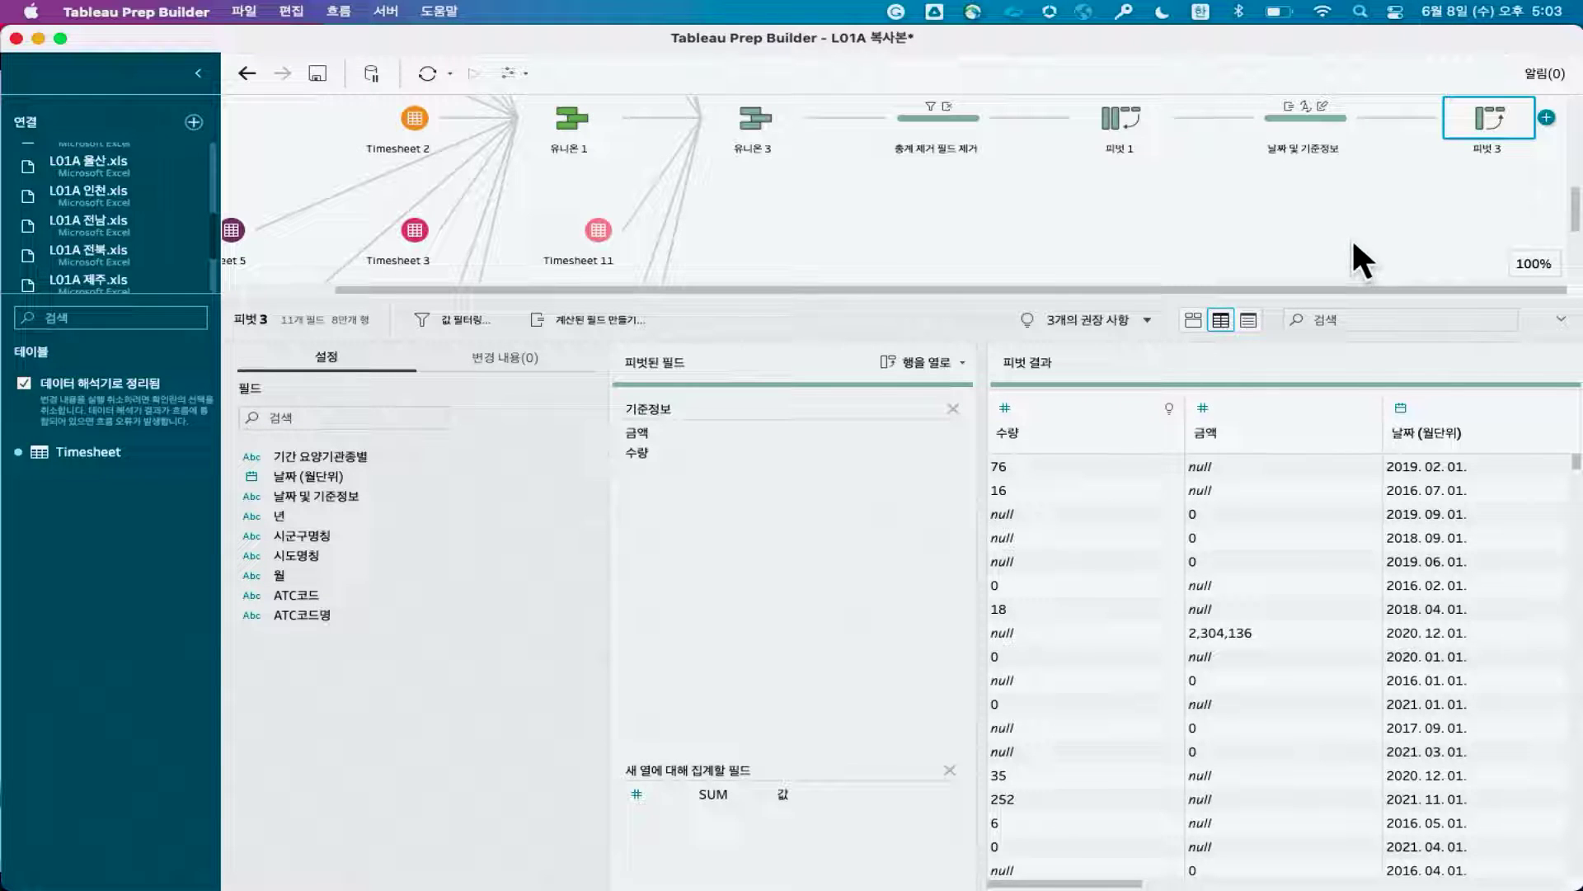
Add an aggregate step after the second pivot, grouping by 기간 요양기관종별, 날짜 (월단위), 시군구명칭, 시도명칭 and ATC코드 and summing 금액 and 수량
left_click(1547, 117)
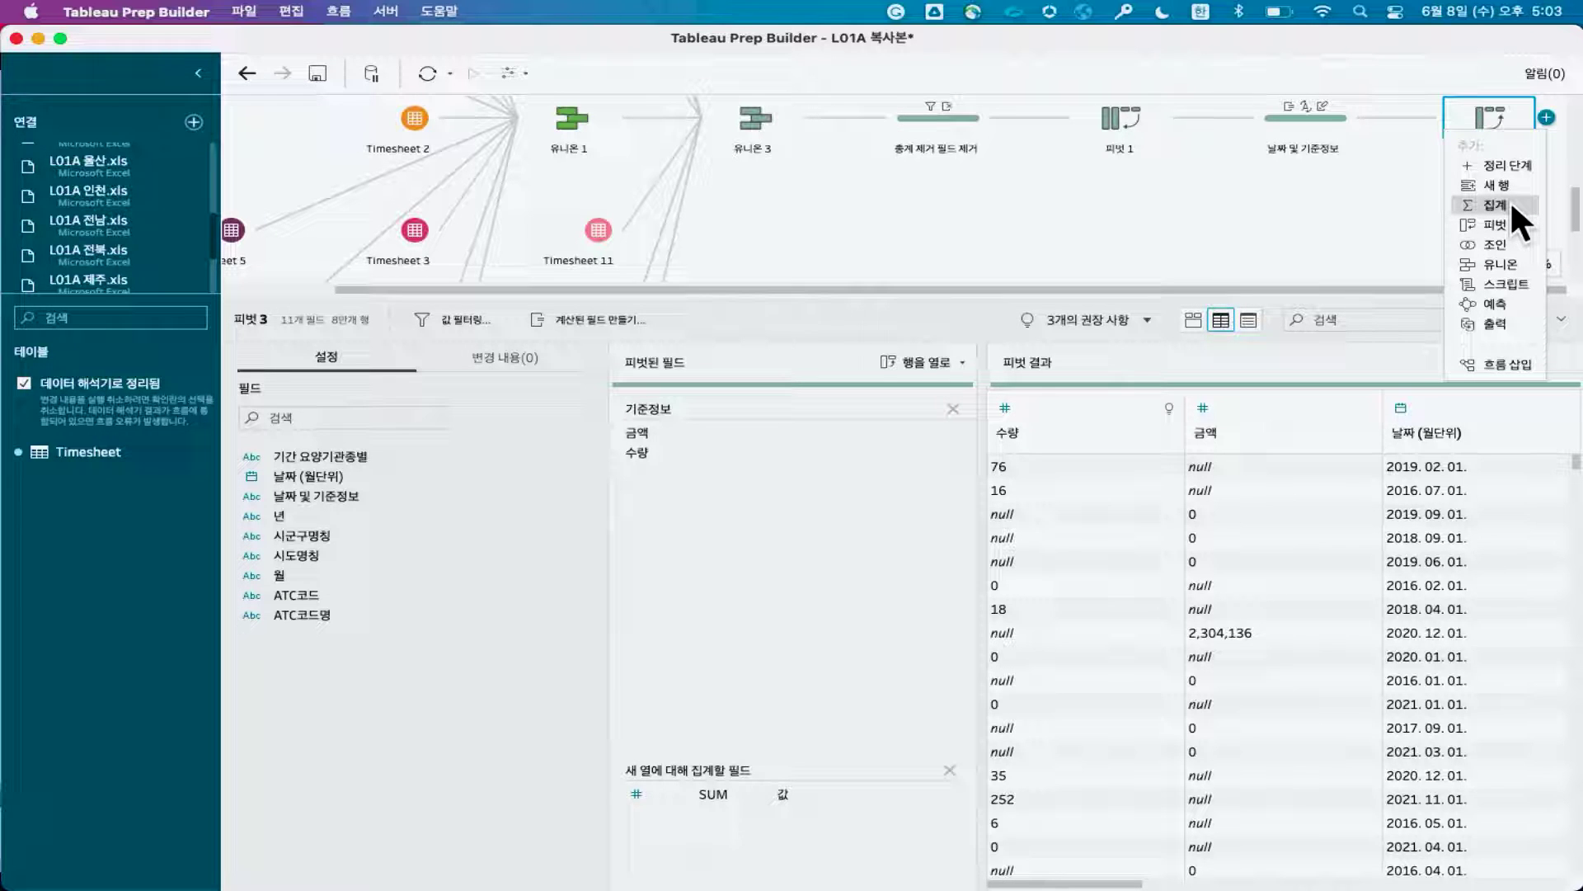
left_click(1514, 204)
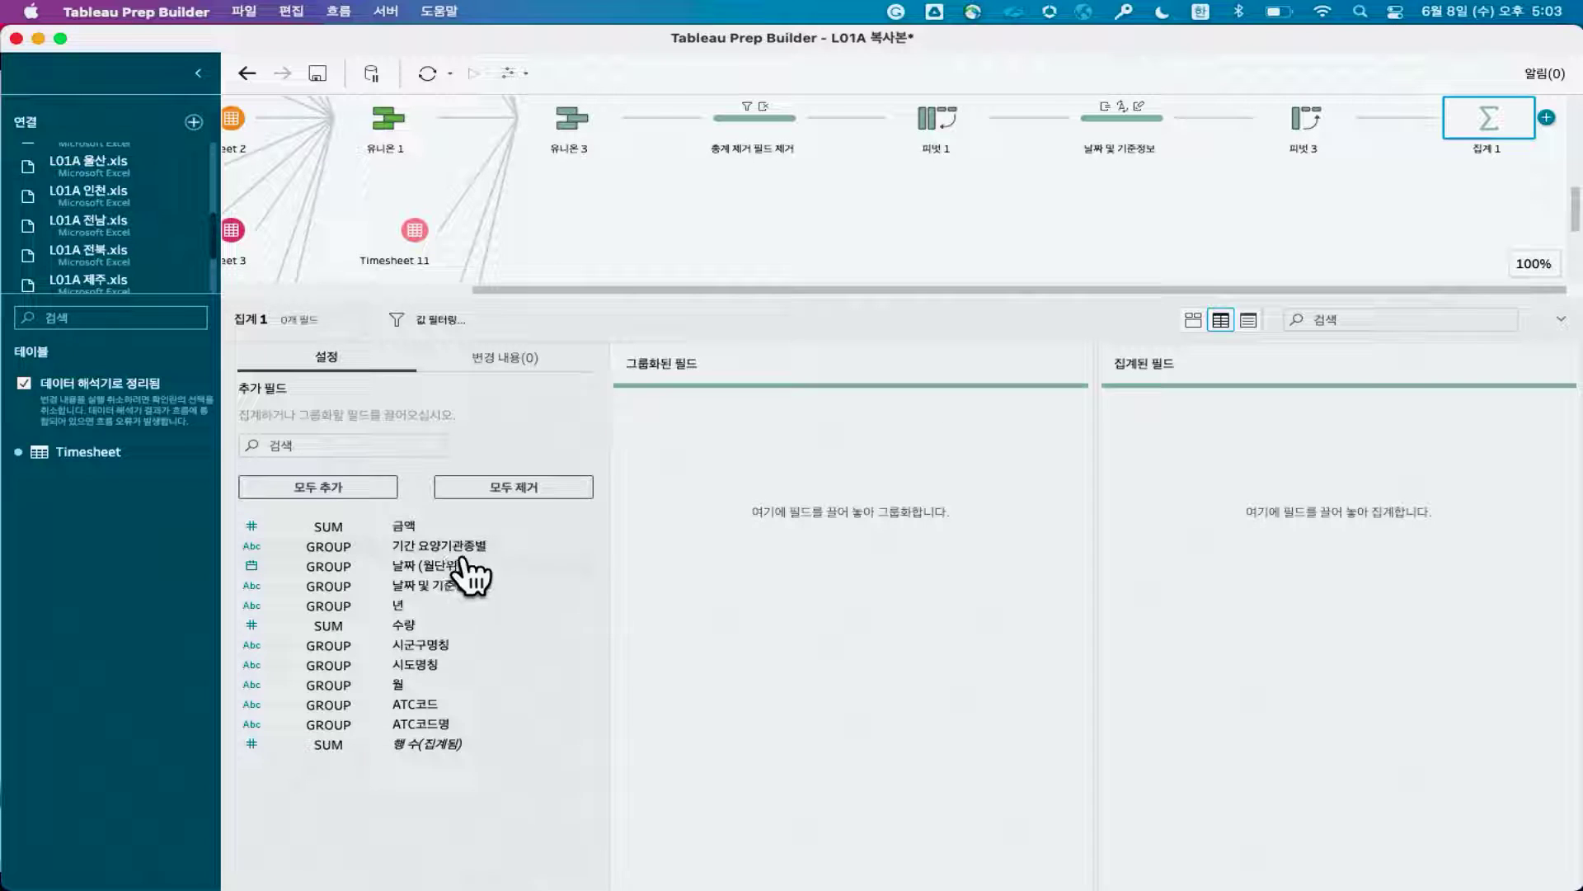
left_click_drag(449, 546, 838, 533)
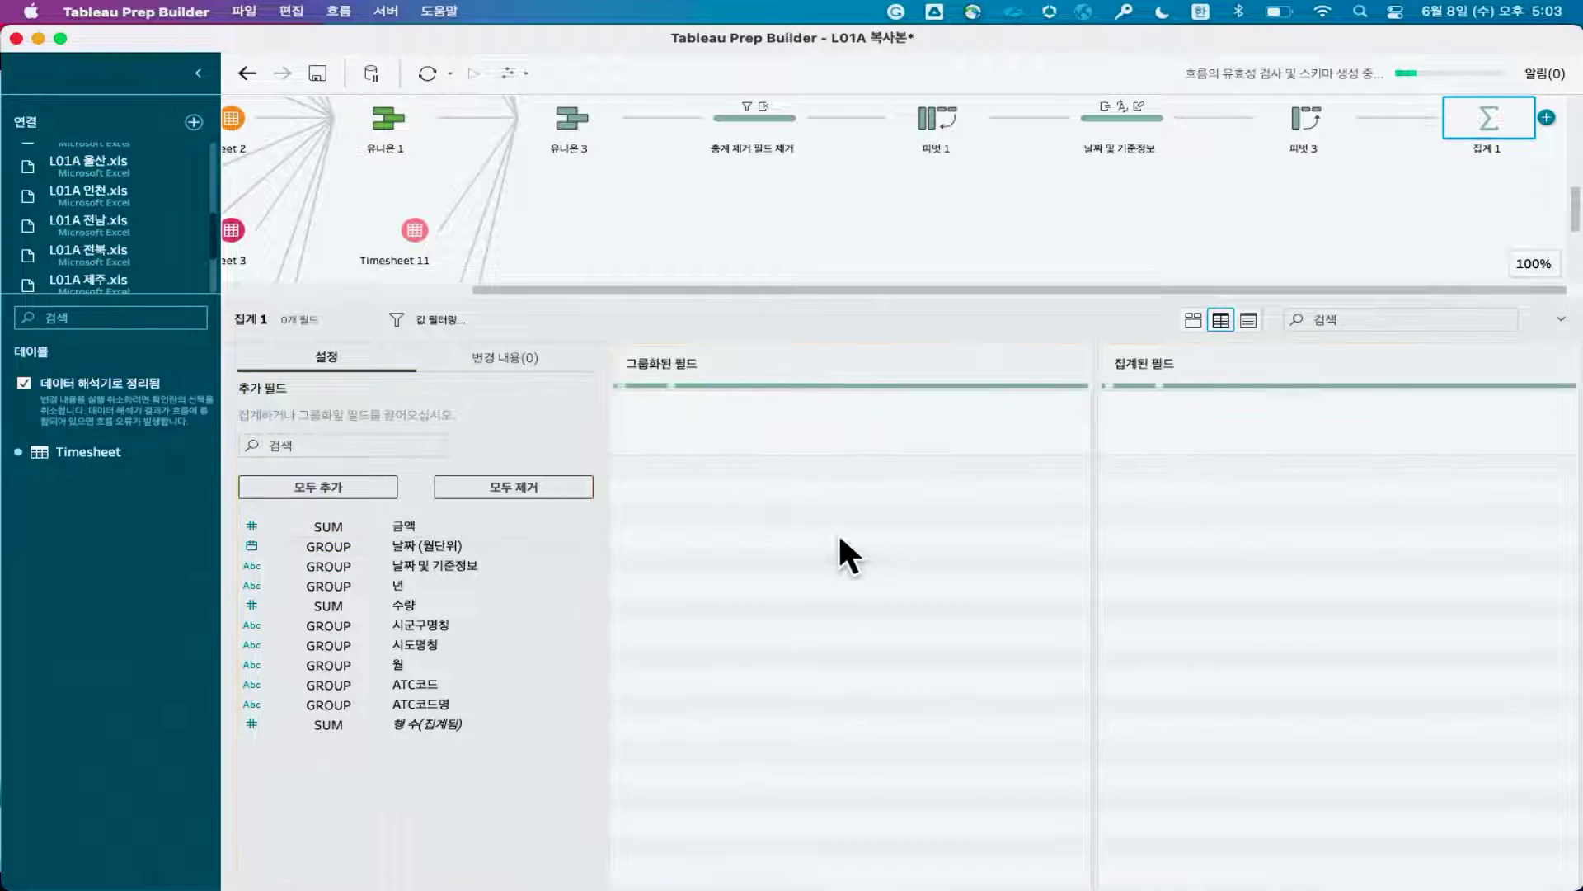
left_click_drag(442, 546, 804, 556)
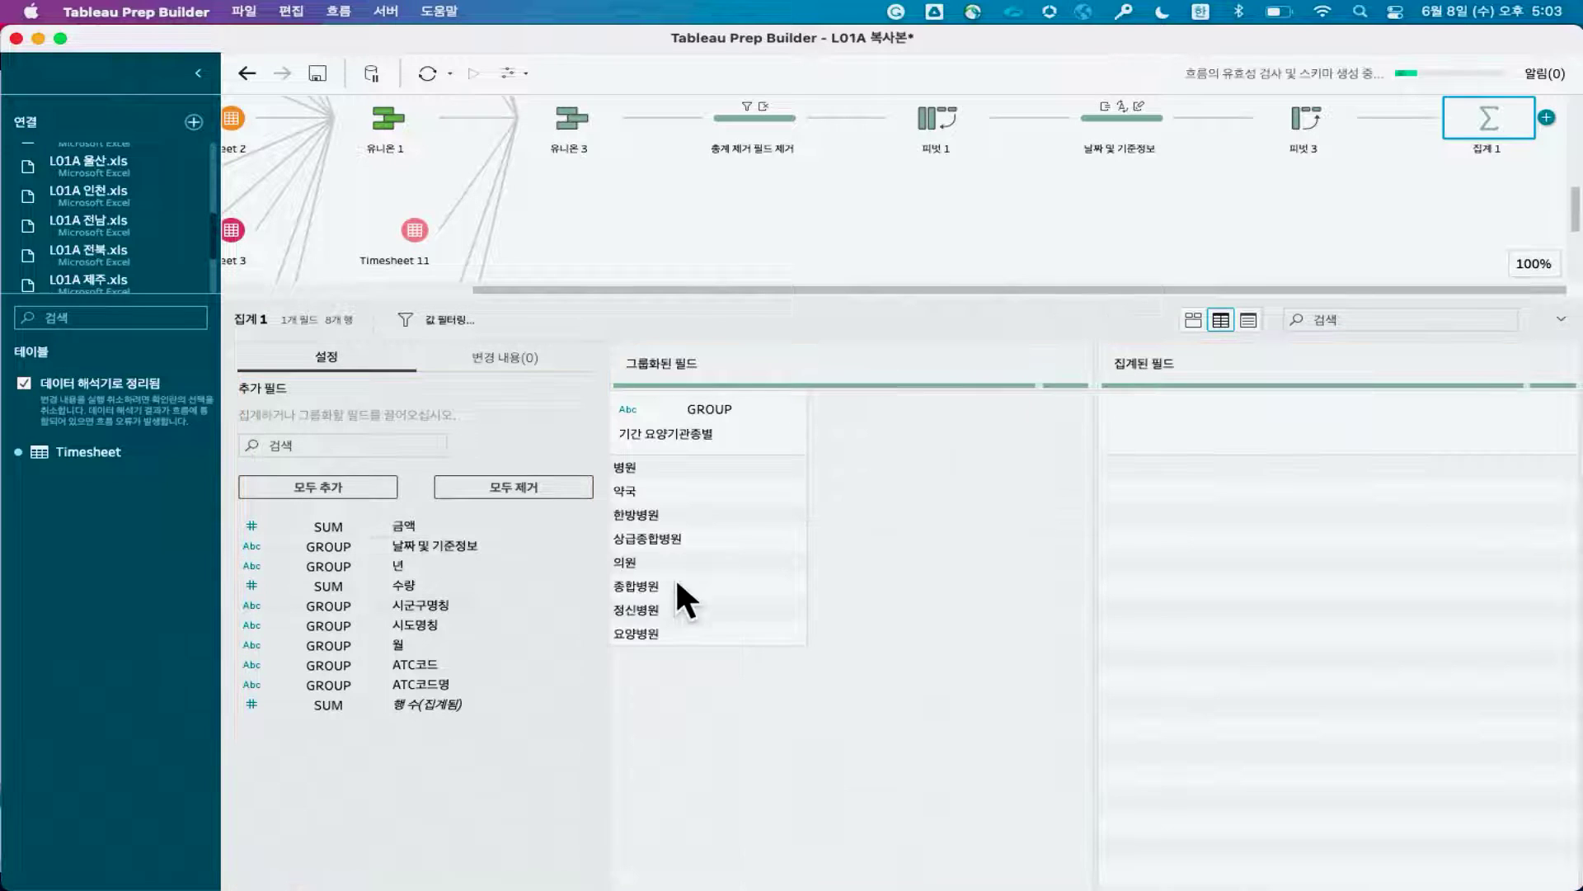
left_click_drag(462, 607, 830, 567)
left_click_drag(444, 604, 852, 617)
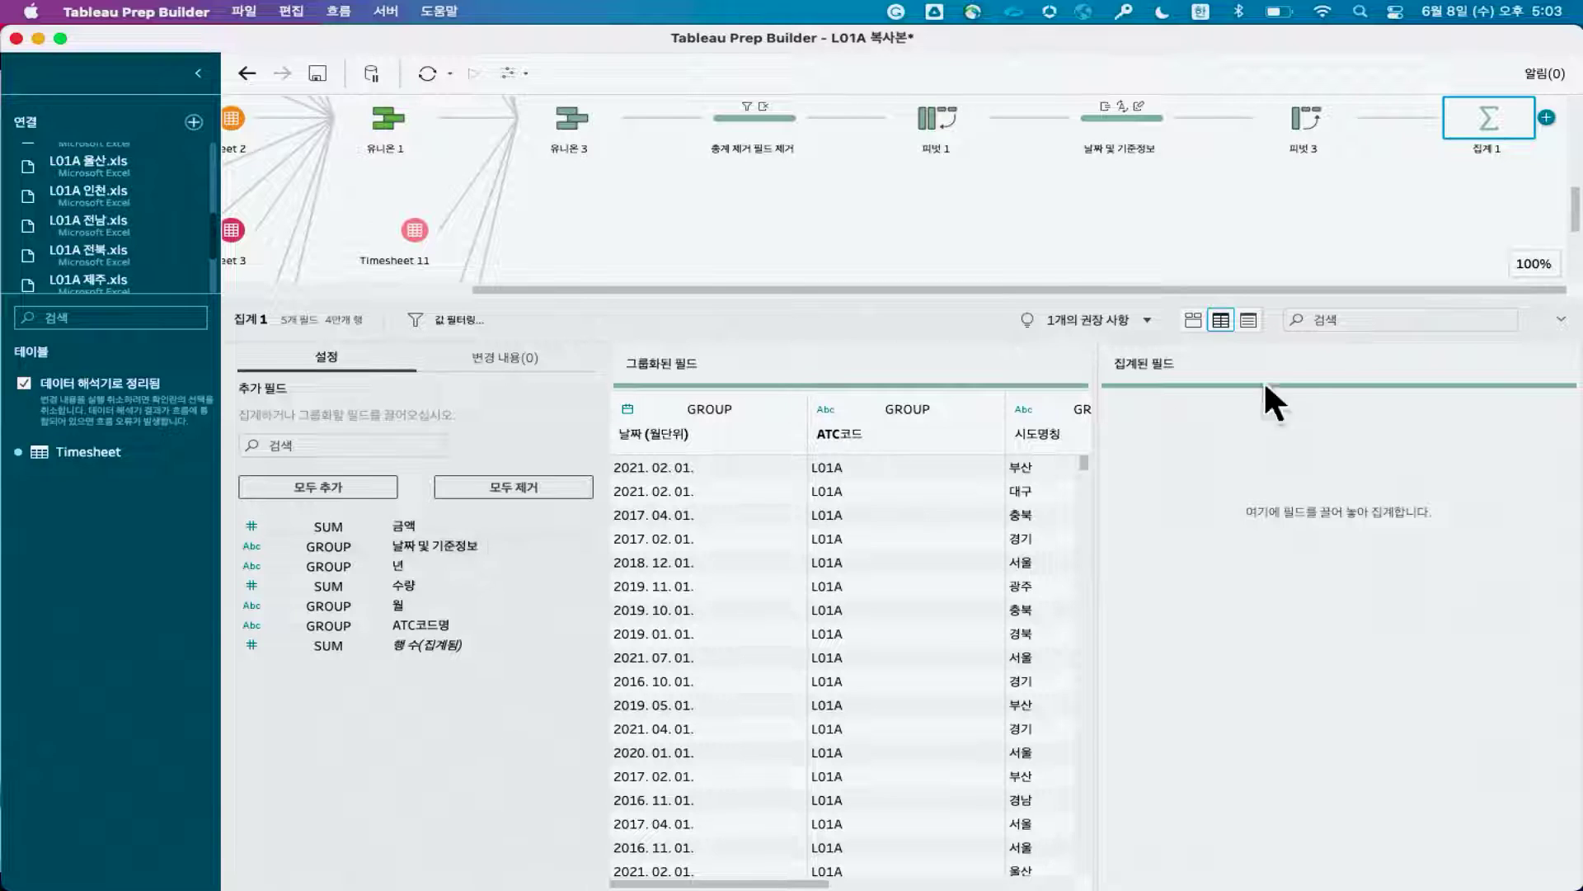
left_click_drag(409, 544, 1257, 544)
left_click_drag(417, 566, 1315, 563)
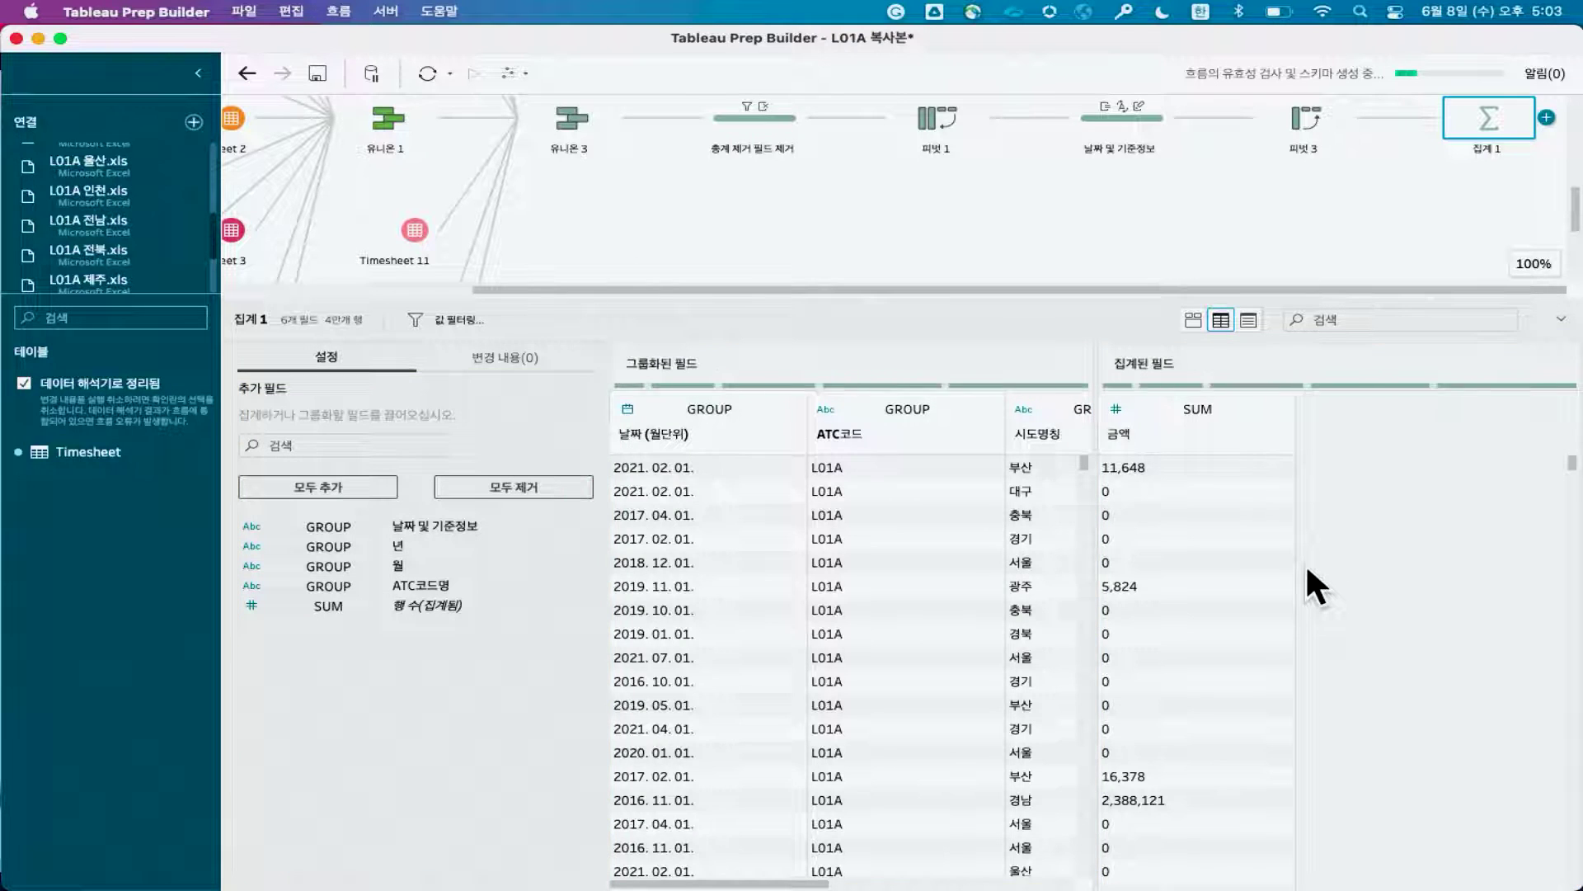
Add a cleaning step after the aggregation and look through all its resulting fields
left_click(1547, 117)
left_click(1521, 161)
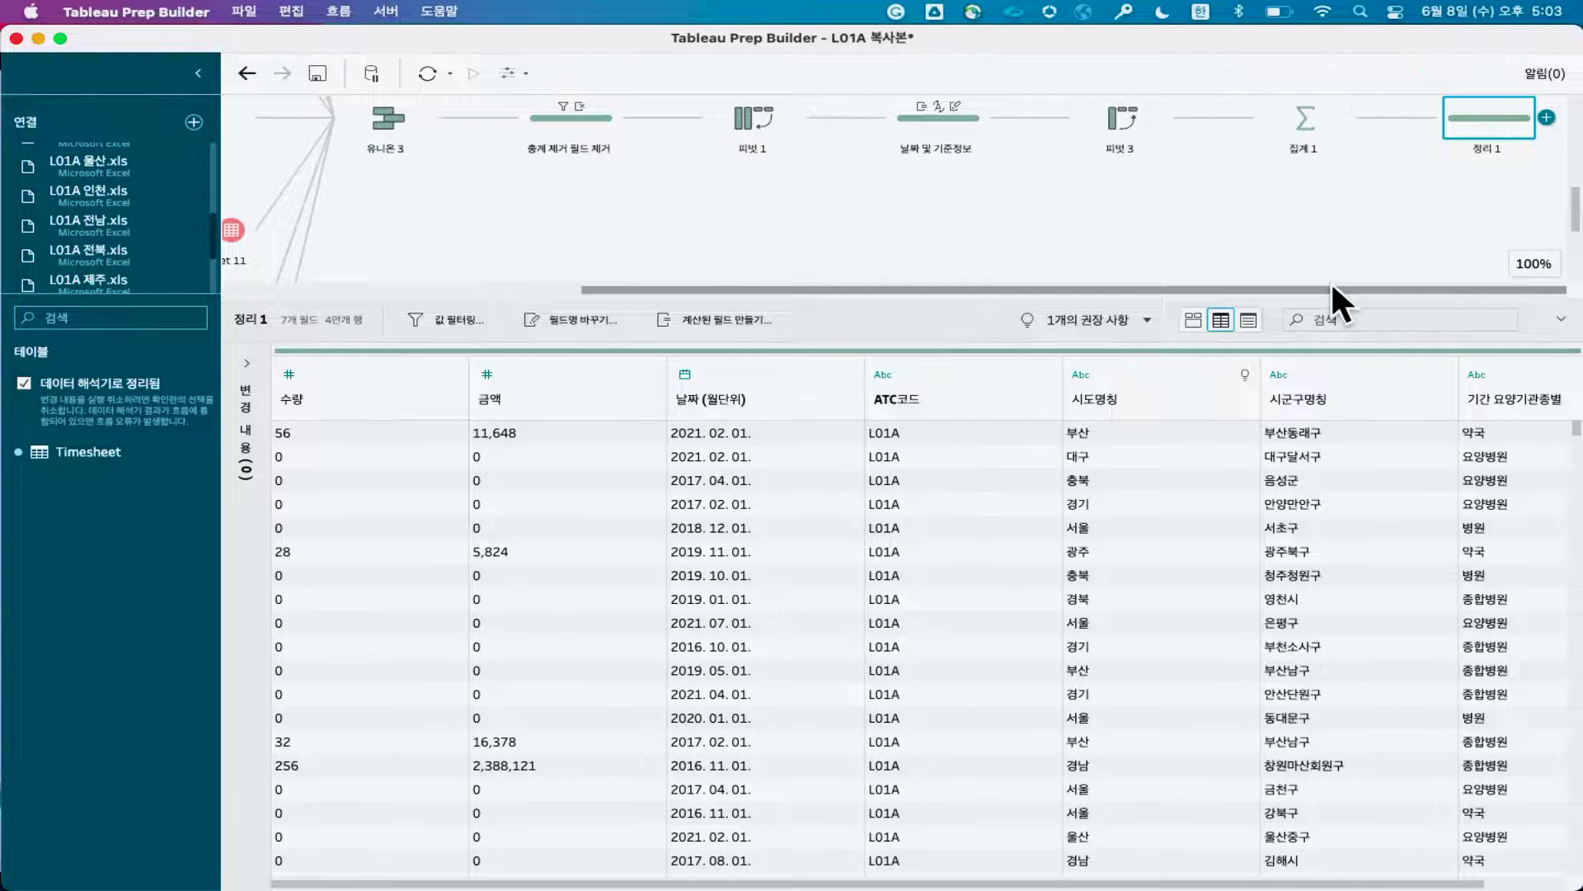
left_click_drag(730, 884, 981, 882)
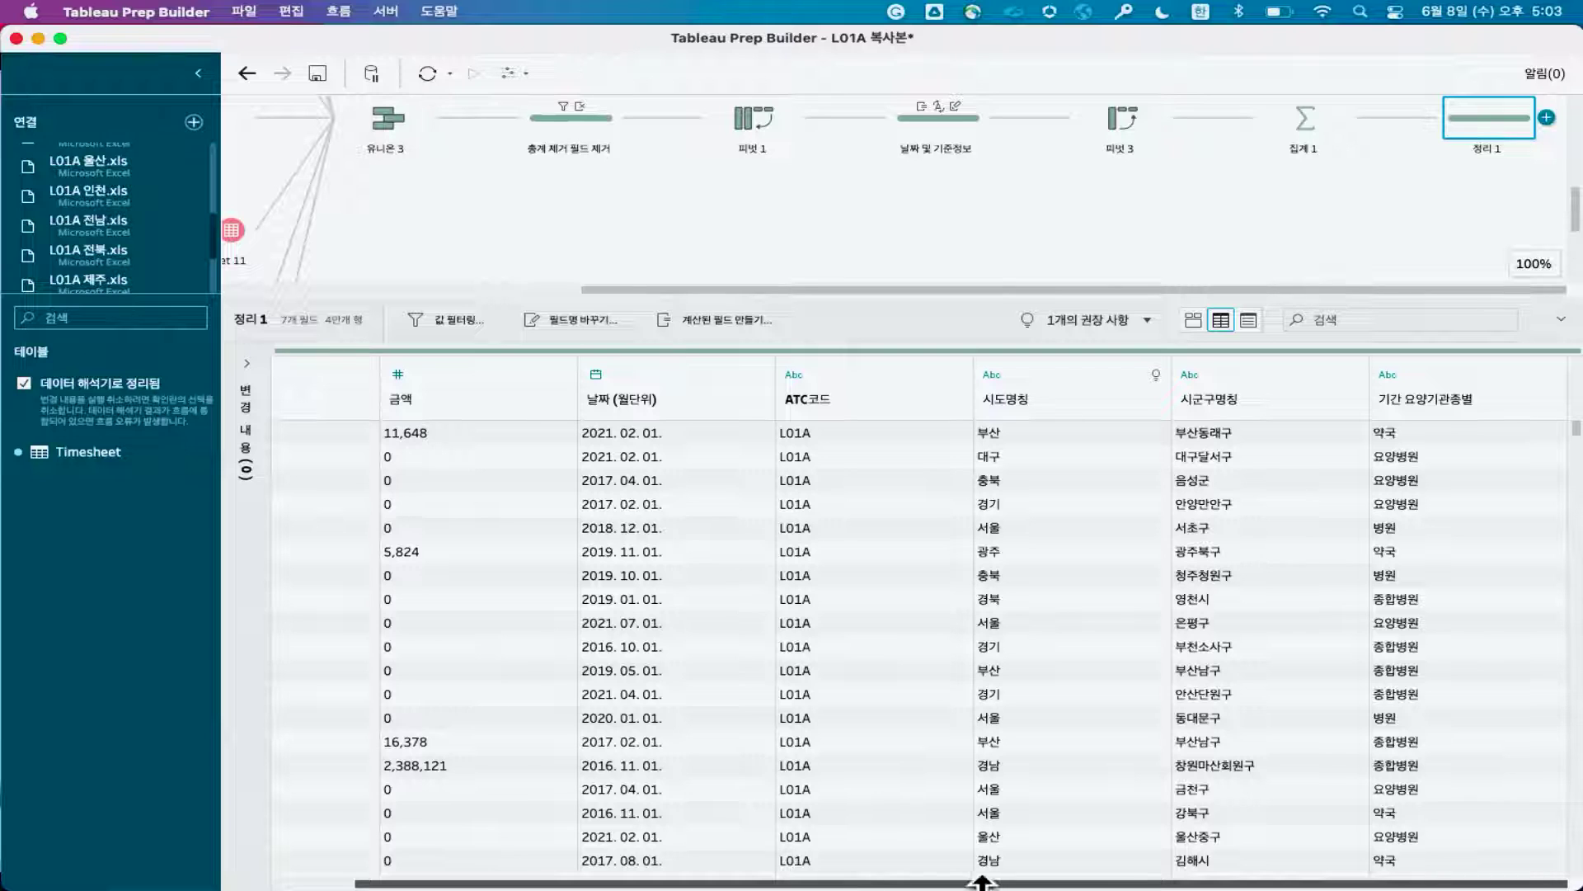
left_click_drag(725, 880, 566, 859)
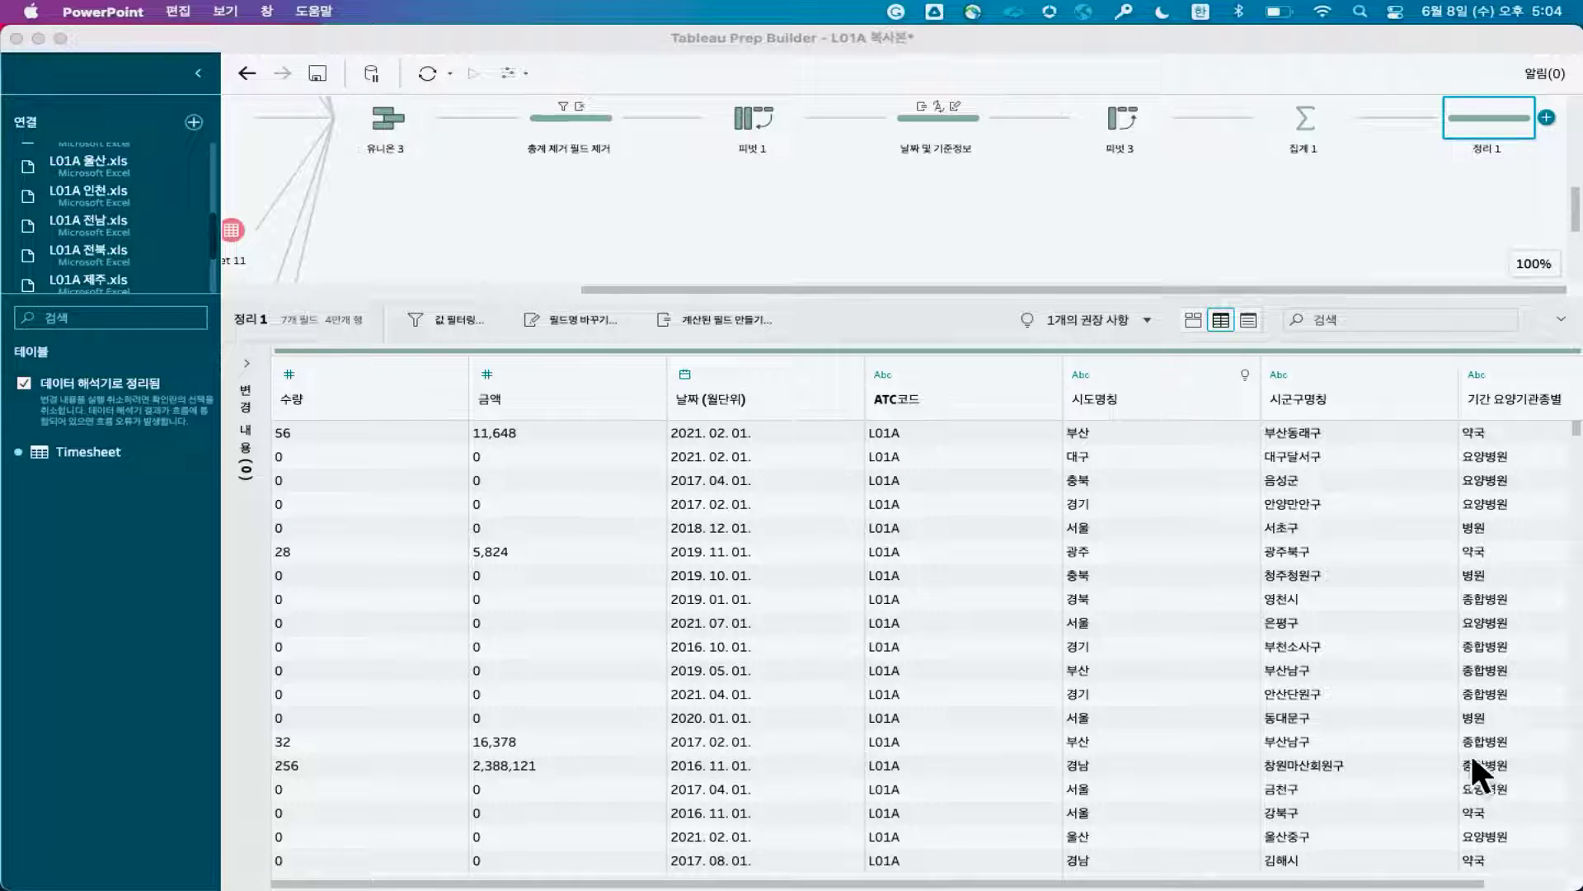
Add an output step after the last cleaning step in the flow
left_click(1550, 116)
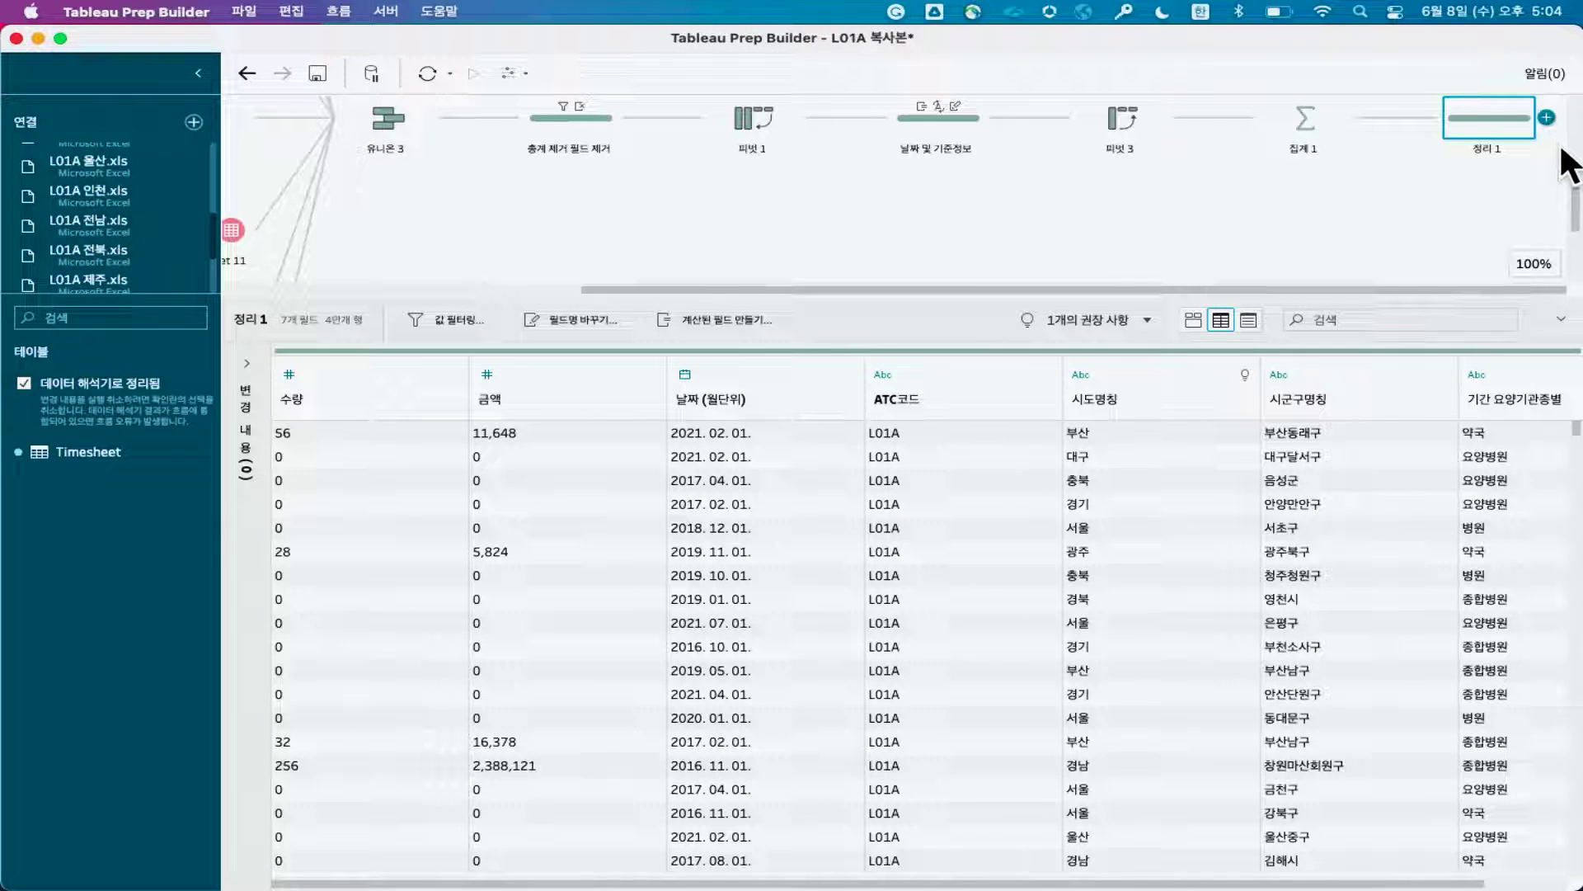
left_click(1548, 116)
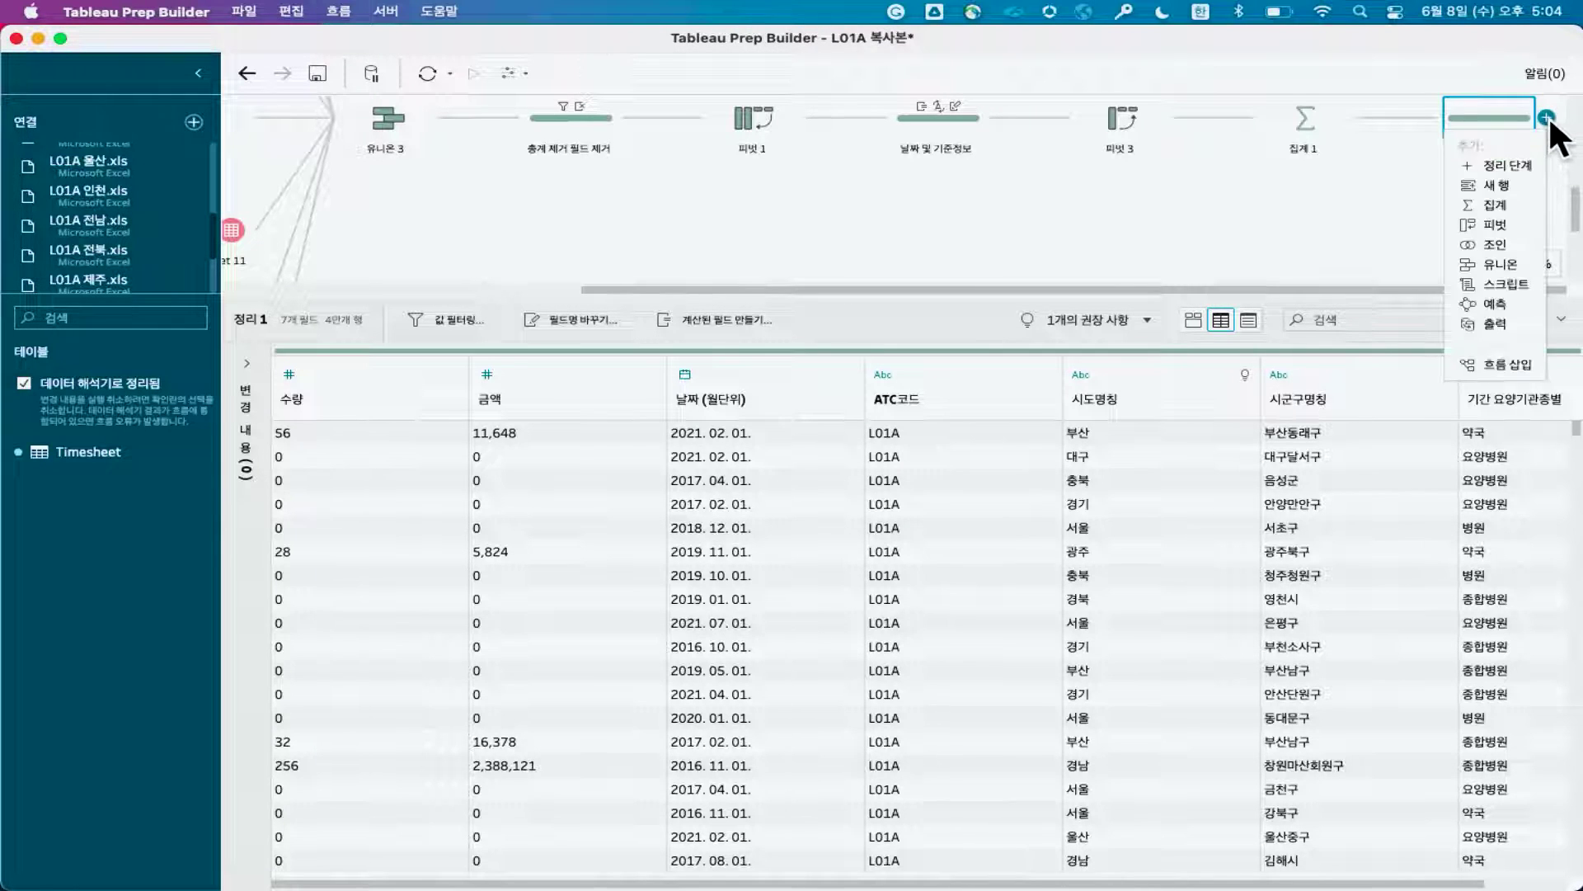
left_click(1506, 323)
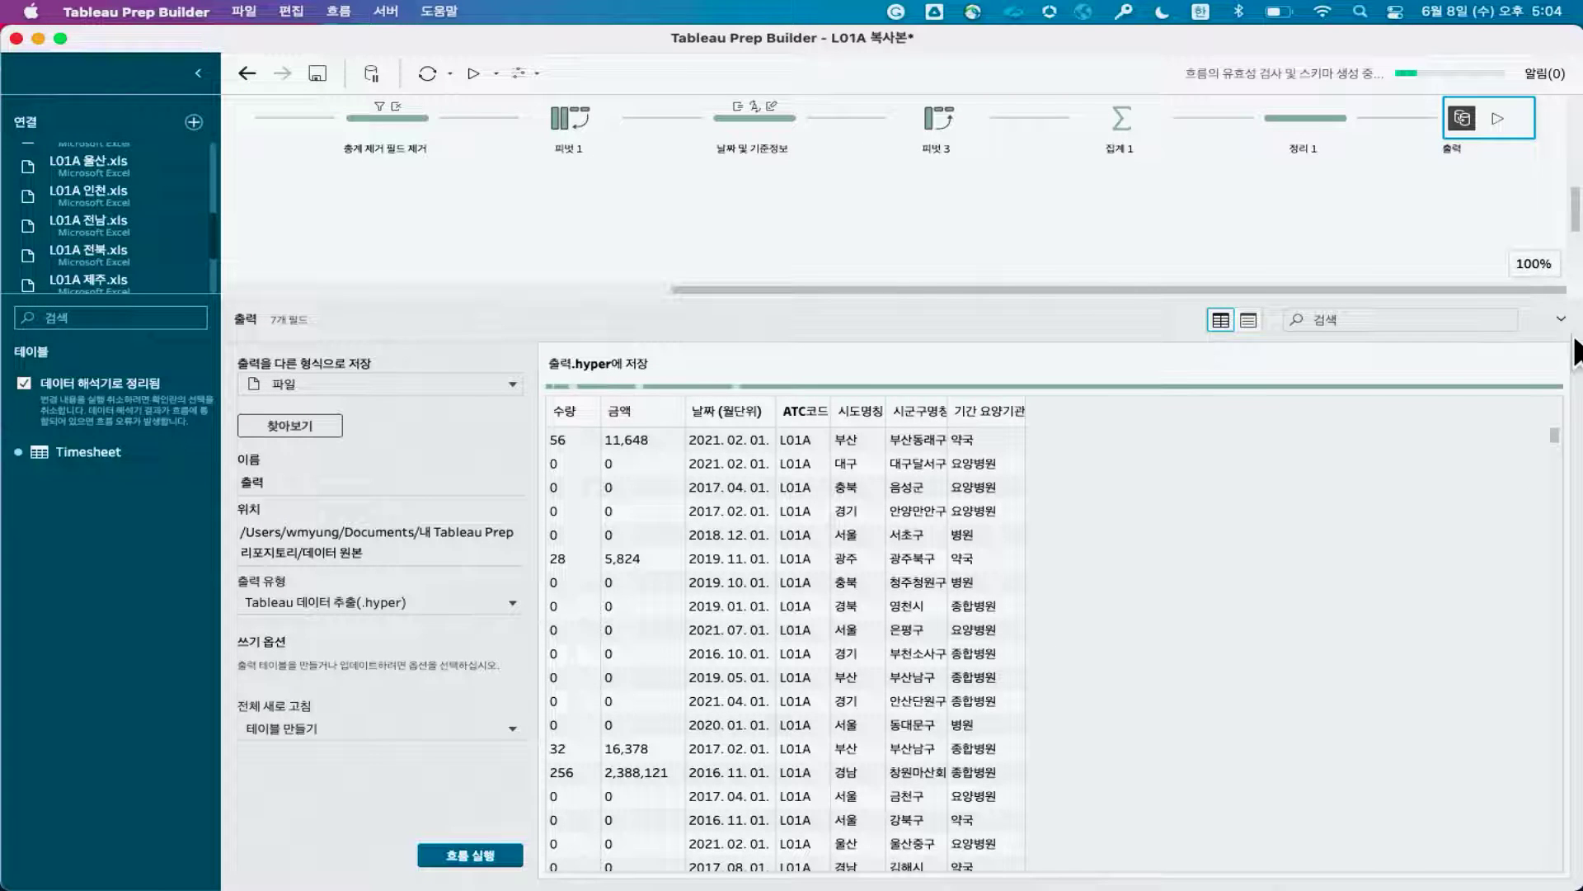
Look at the published data source and database table settings for the output, and return the output type to file
left_click(309, 383)
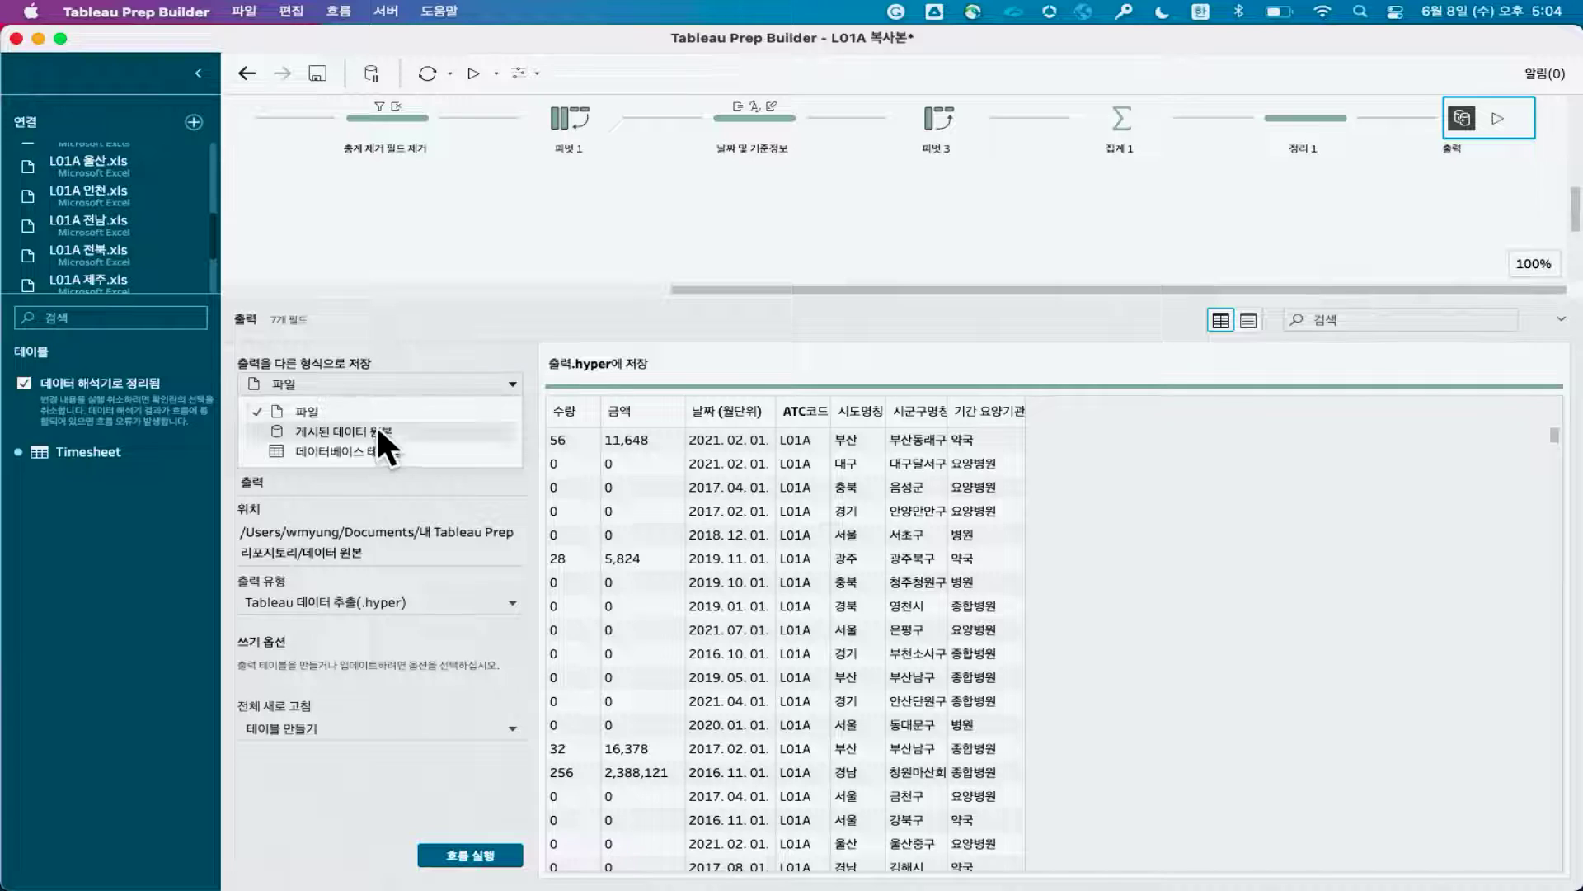
left_click(376, 430)
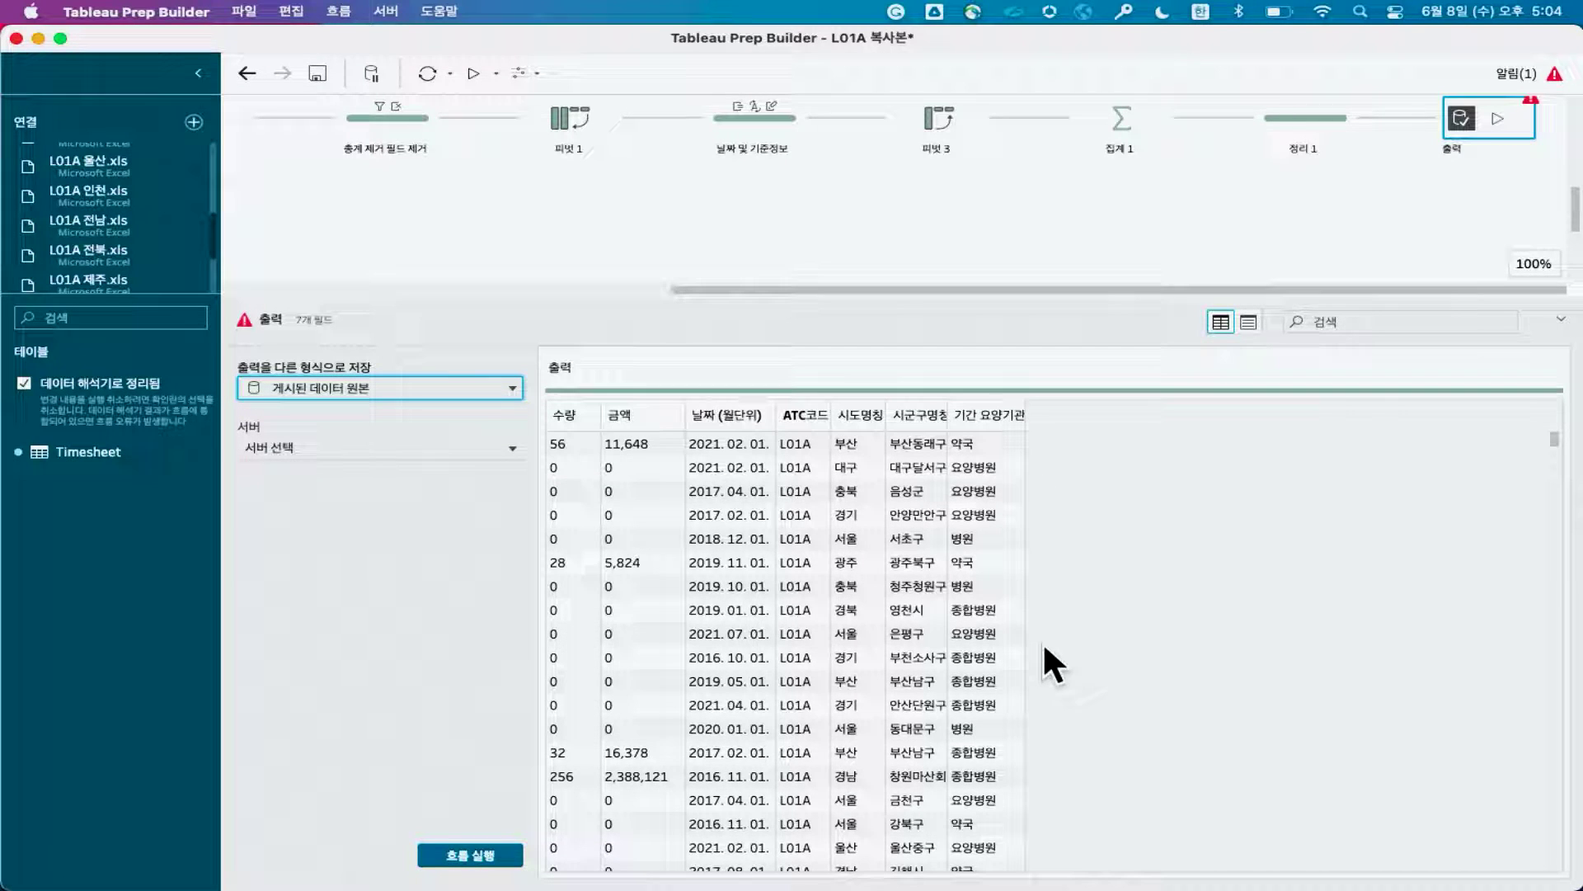
left_click(449, 400)
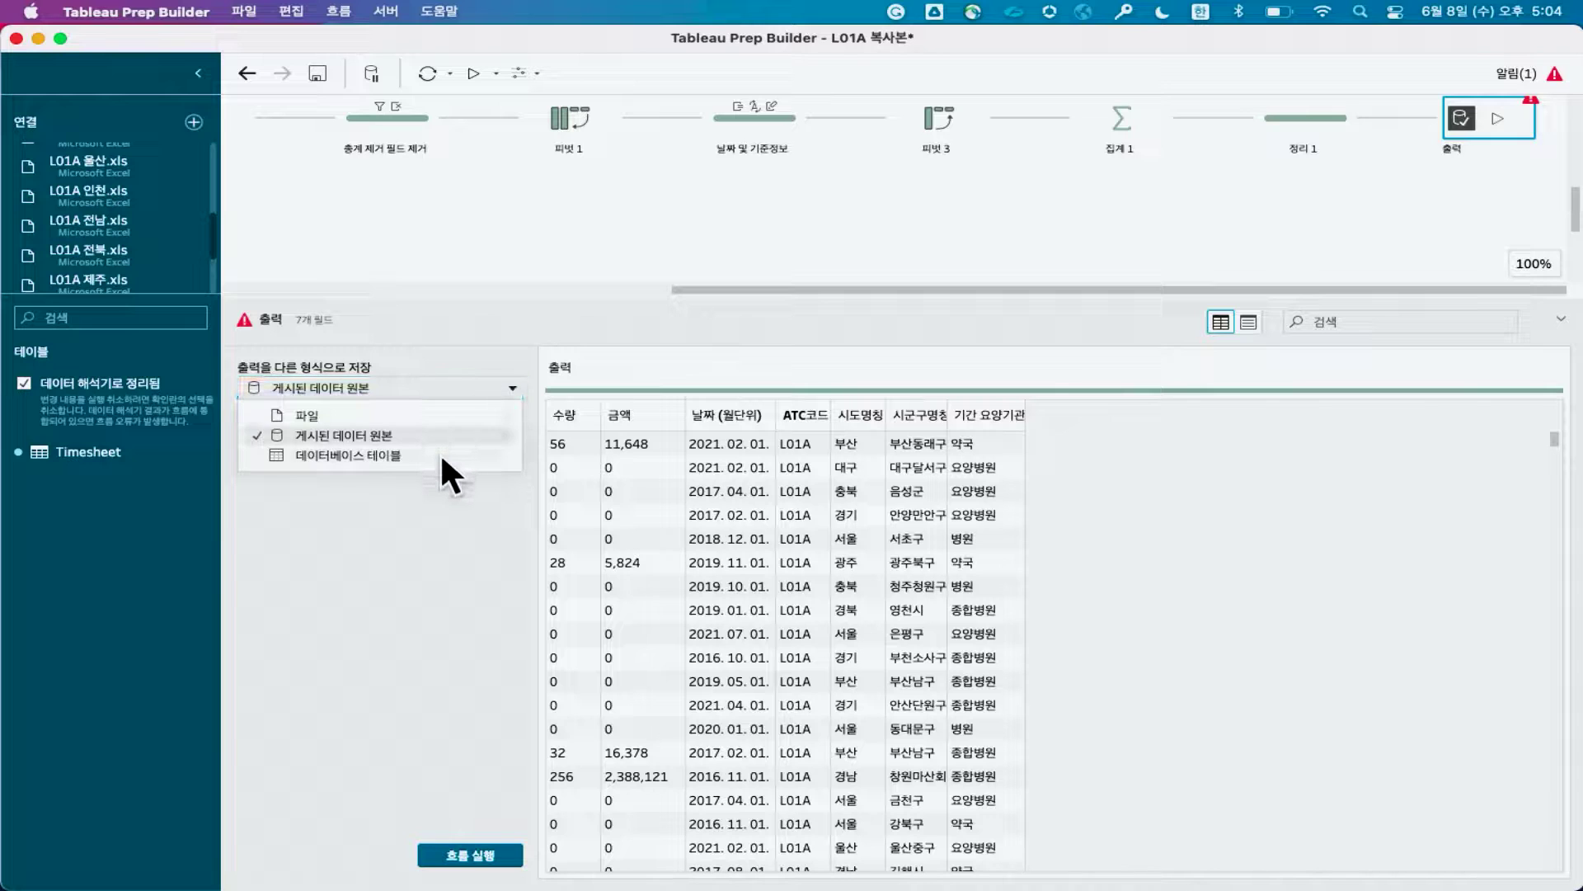
left_click(440, 453)
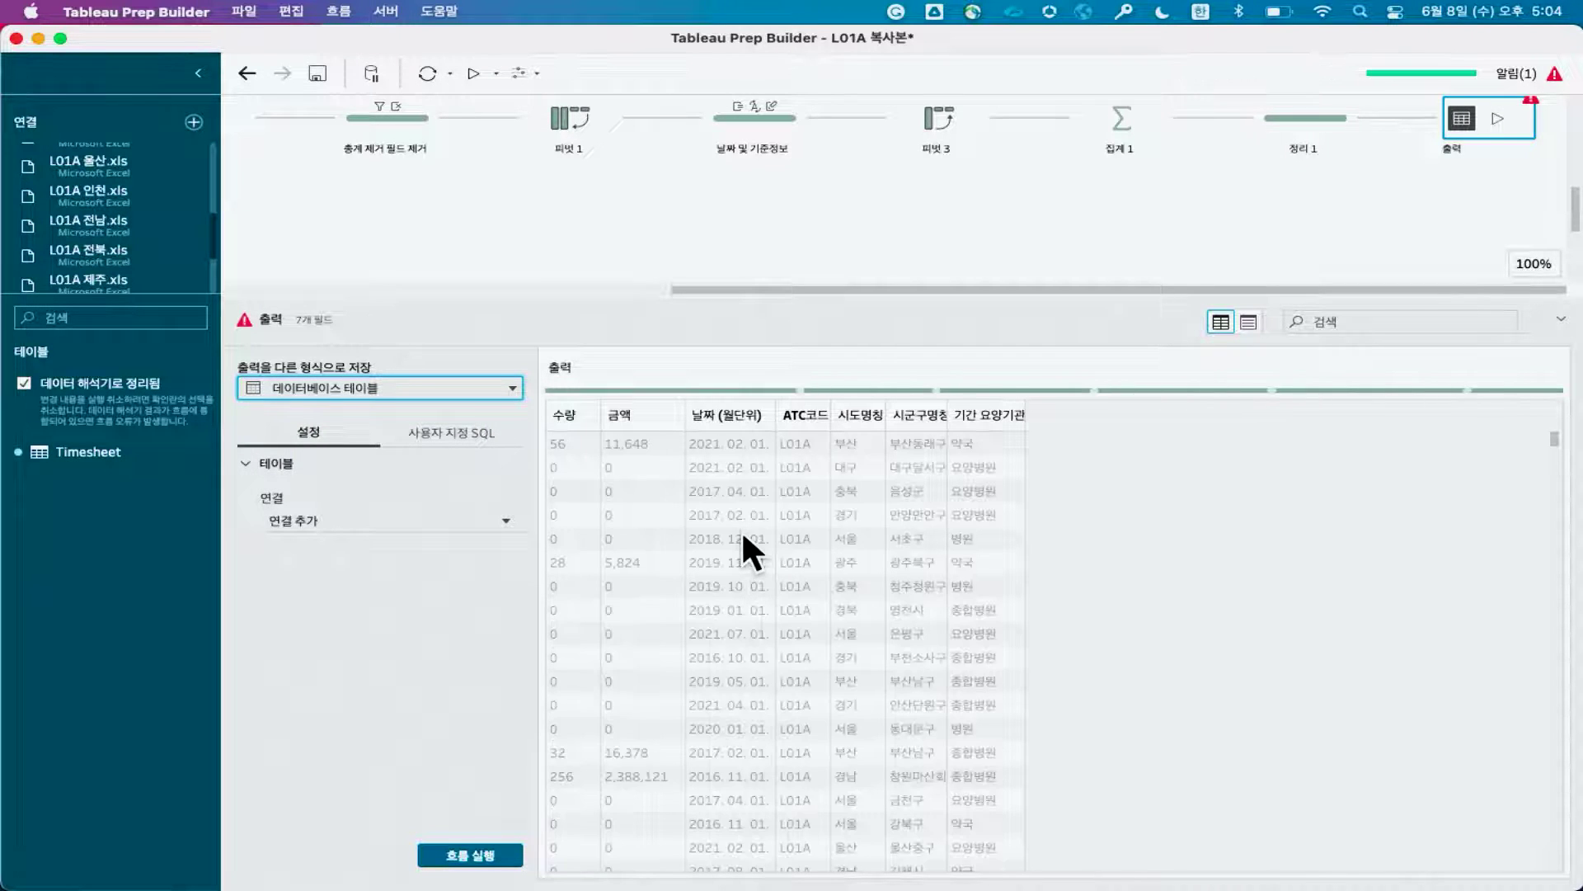
left_click(413, 381)
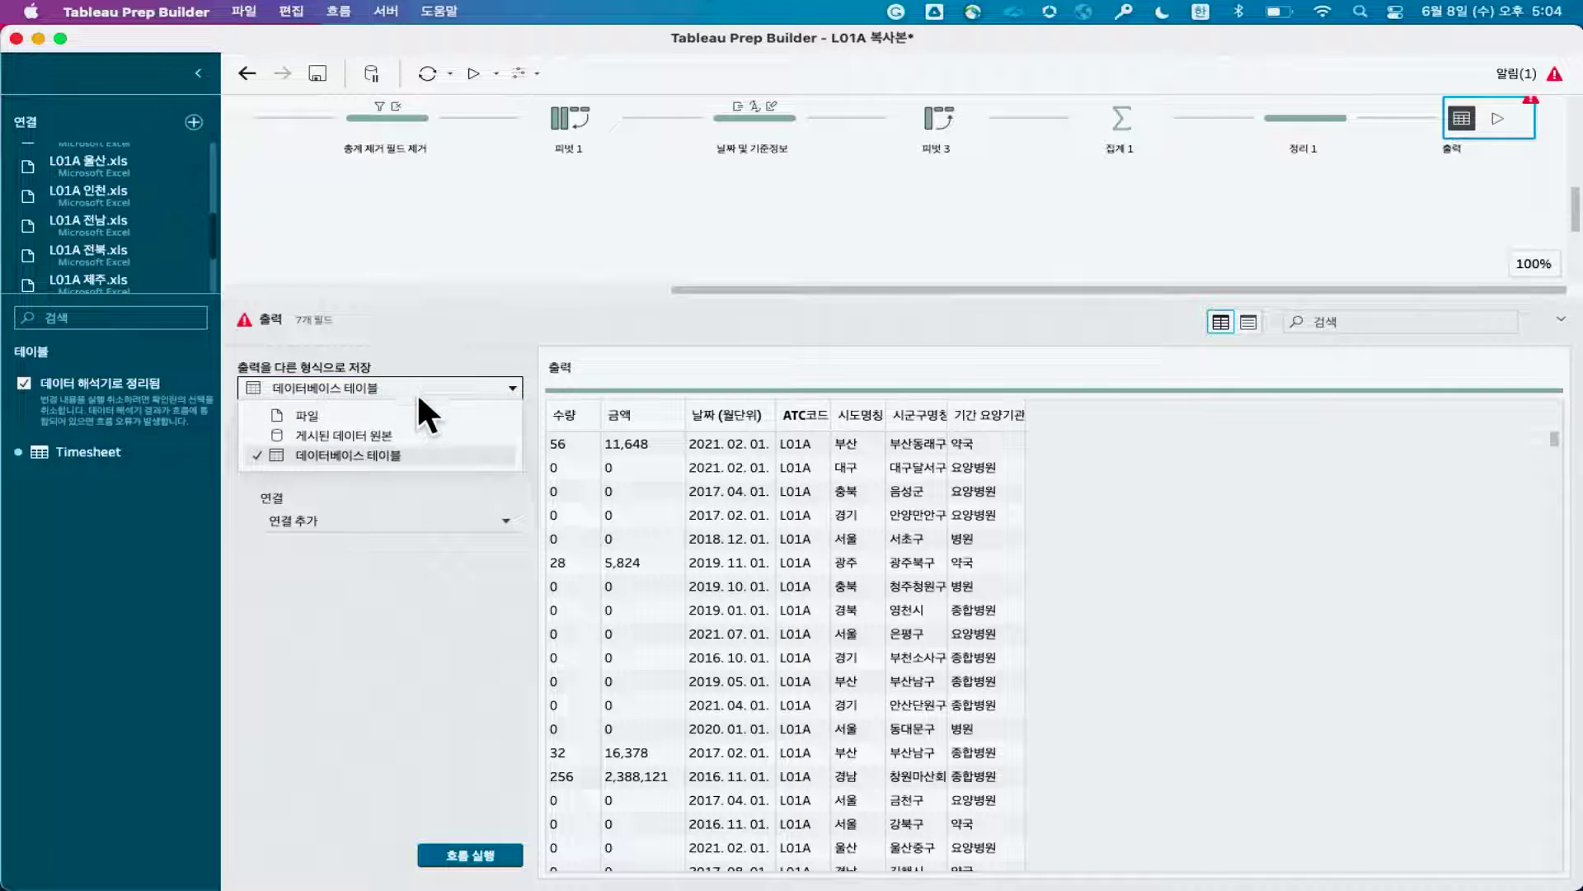
left_click(417, 409)
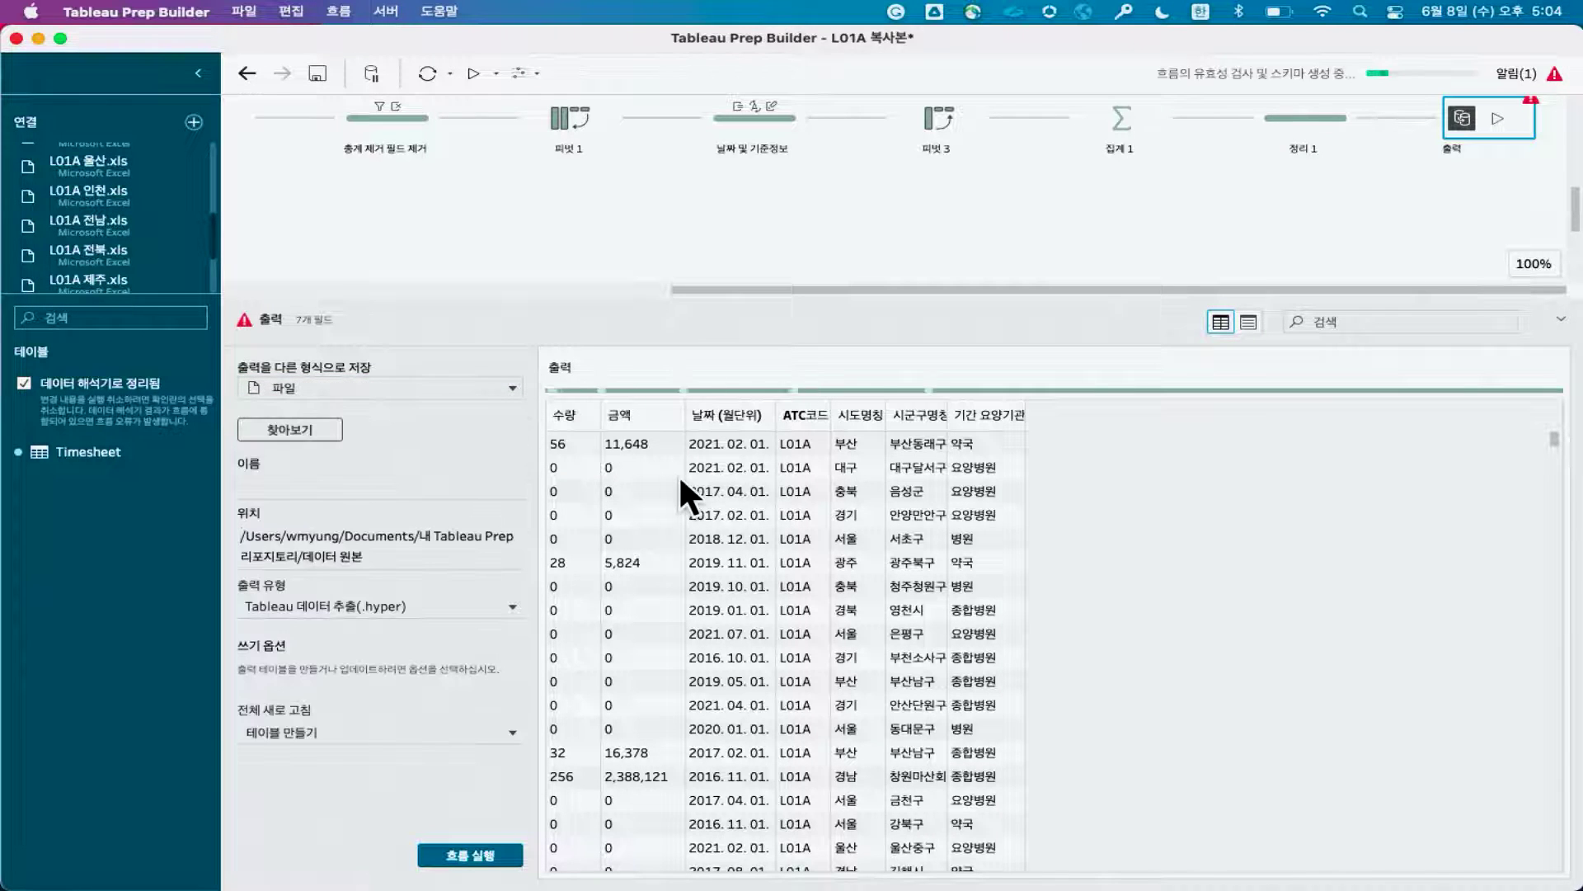
Name the hyper output file L01A1 in the 데이터 원본 folder, accepting replacement of the existing file
left_click(315, 429)
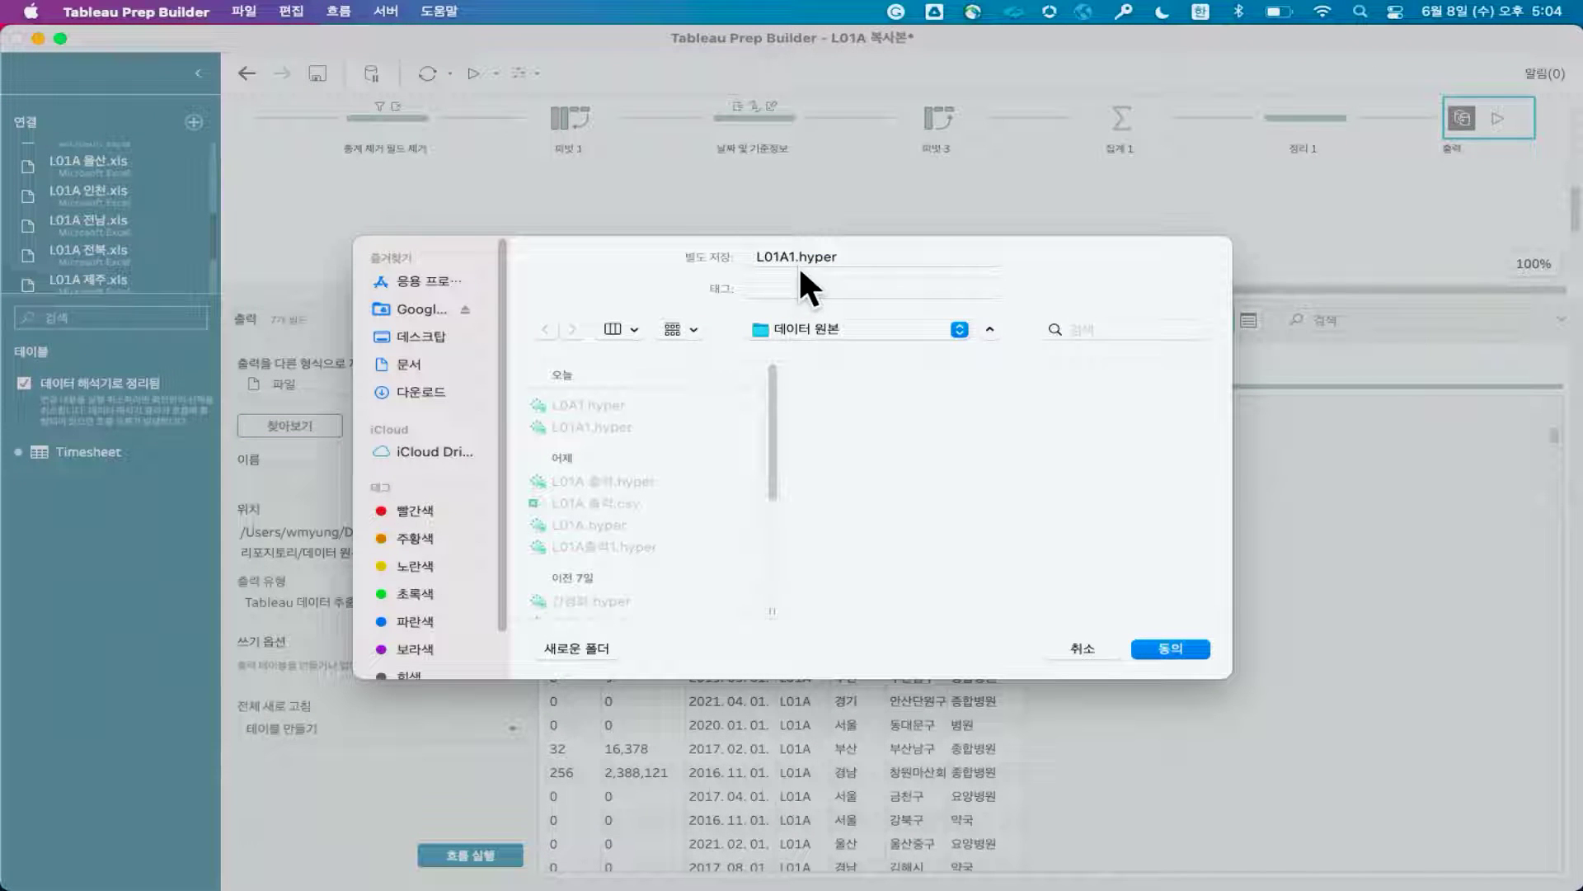
left_click(1181, 646)
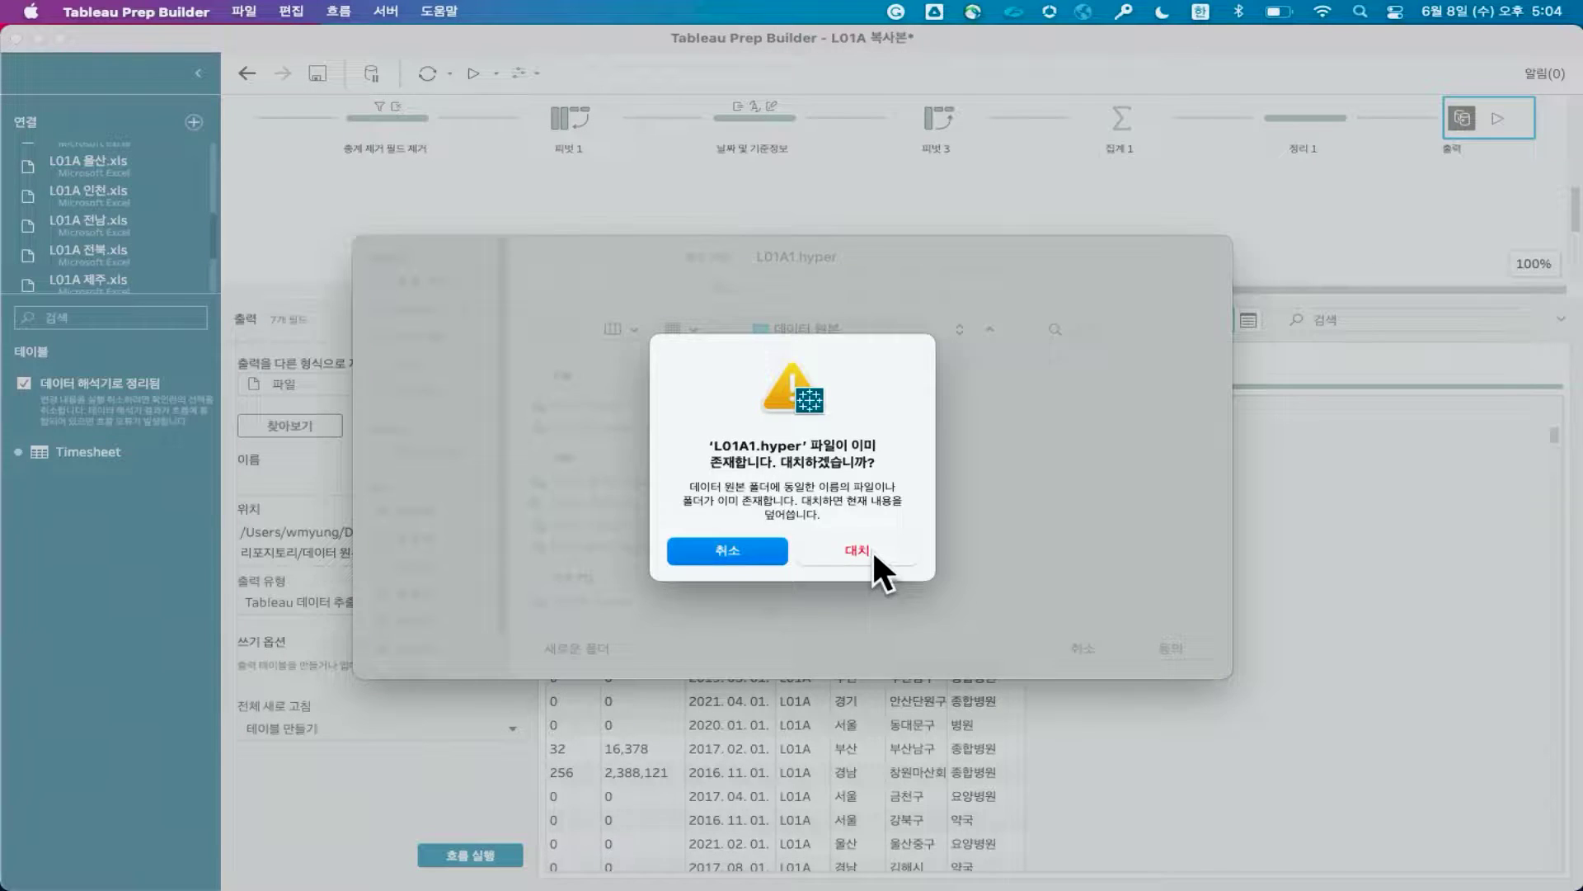
left_click(869, 549)
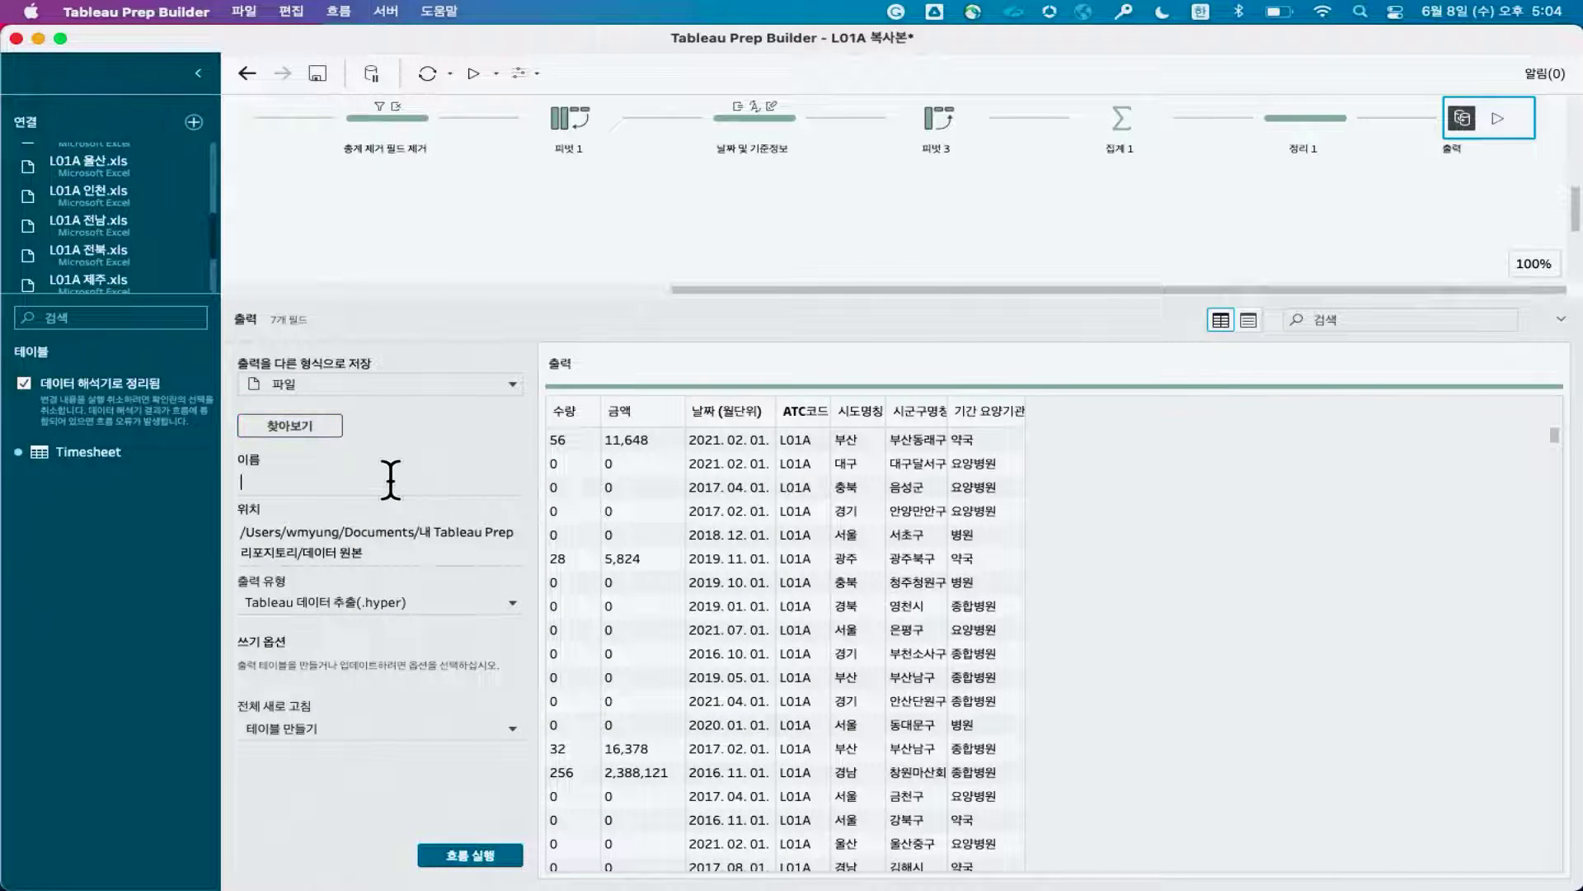
left_click(391, 479)
type("ㅗ")
Run the flow, replacing the existing L01A1.hyper output, and dismiss the completion dialog
left_click(493, 854)
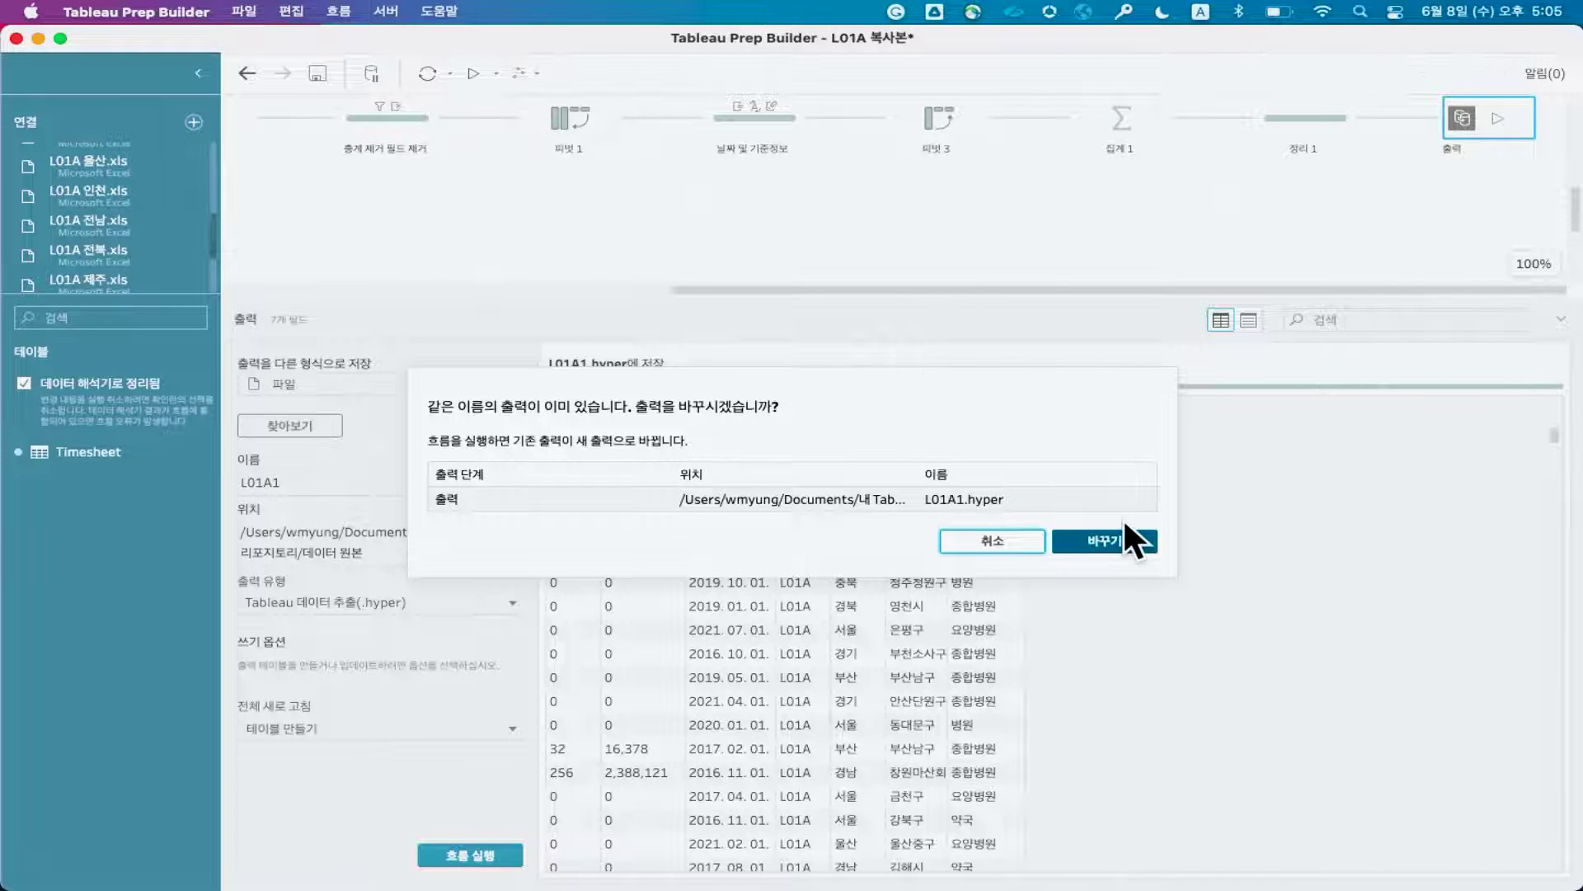
left_click(1128, 540)
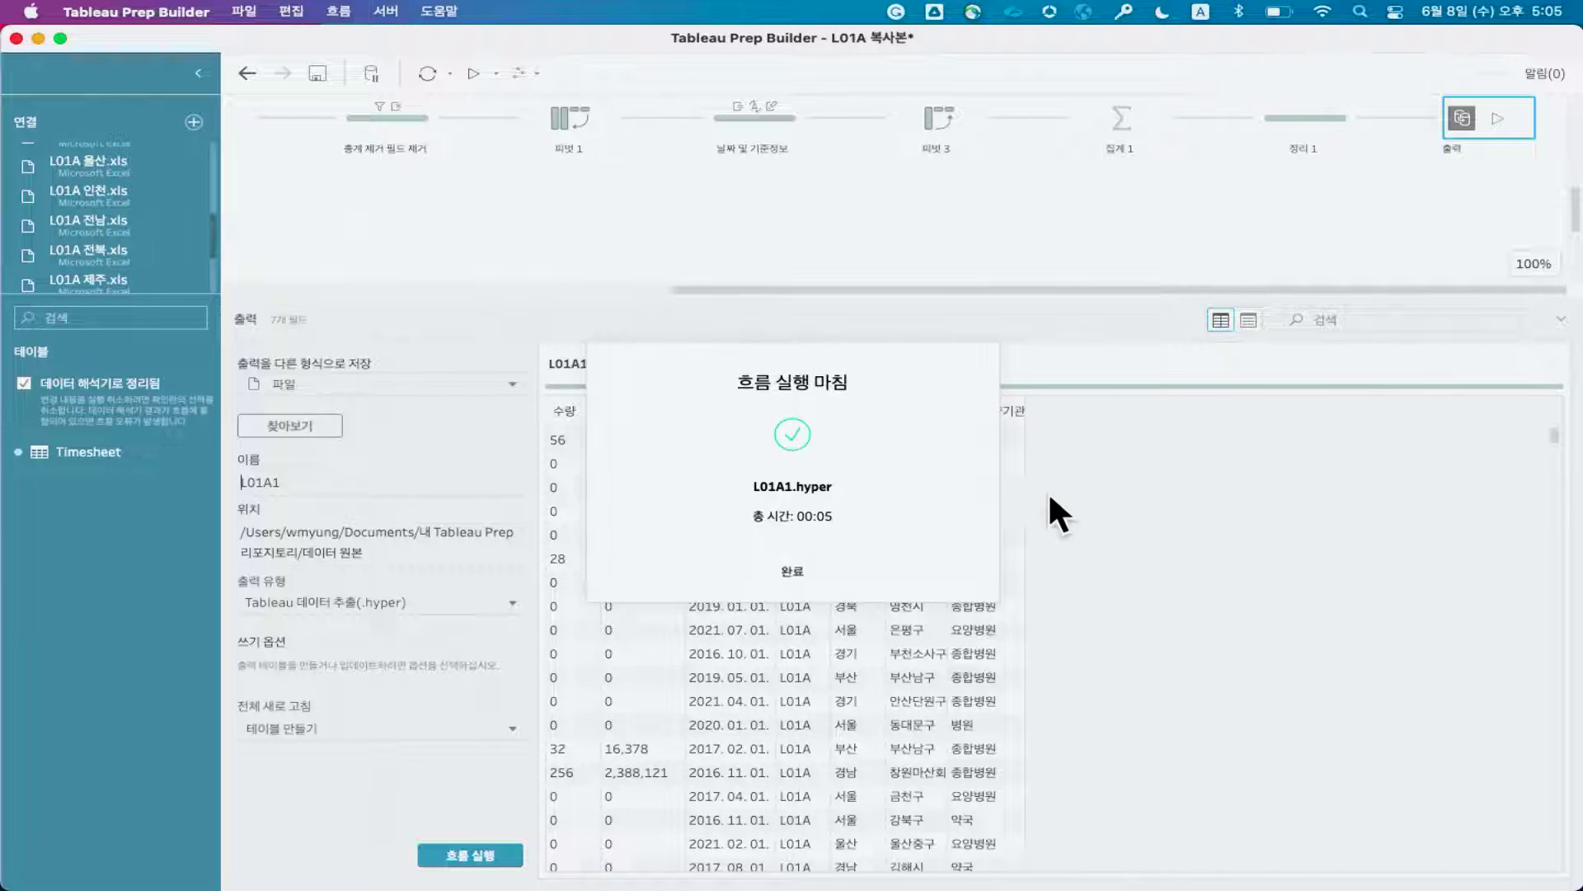
left_click(808, 567)
Switch to Finder and select L01A1.hyper in the Tableau Prep repository's 데이터 원본 folder
left_click(77, 851)
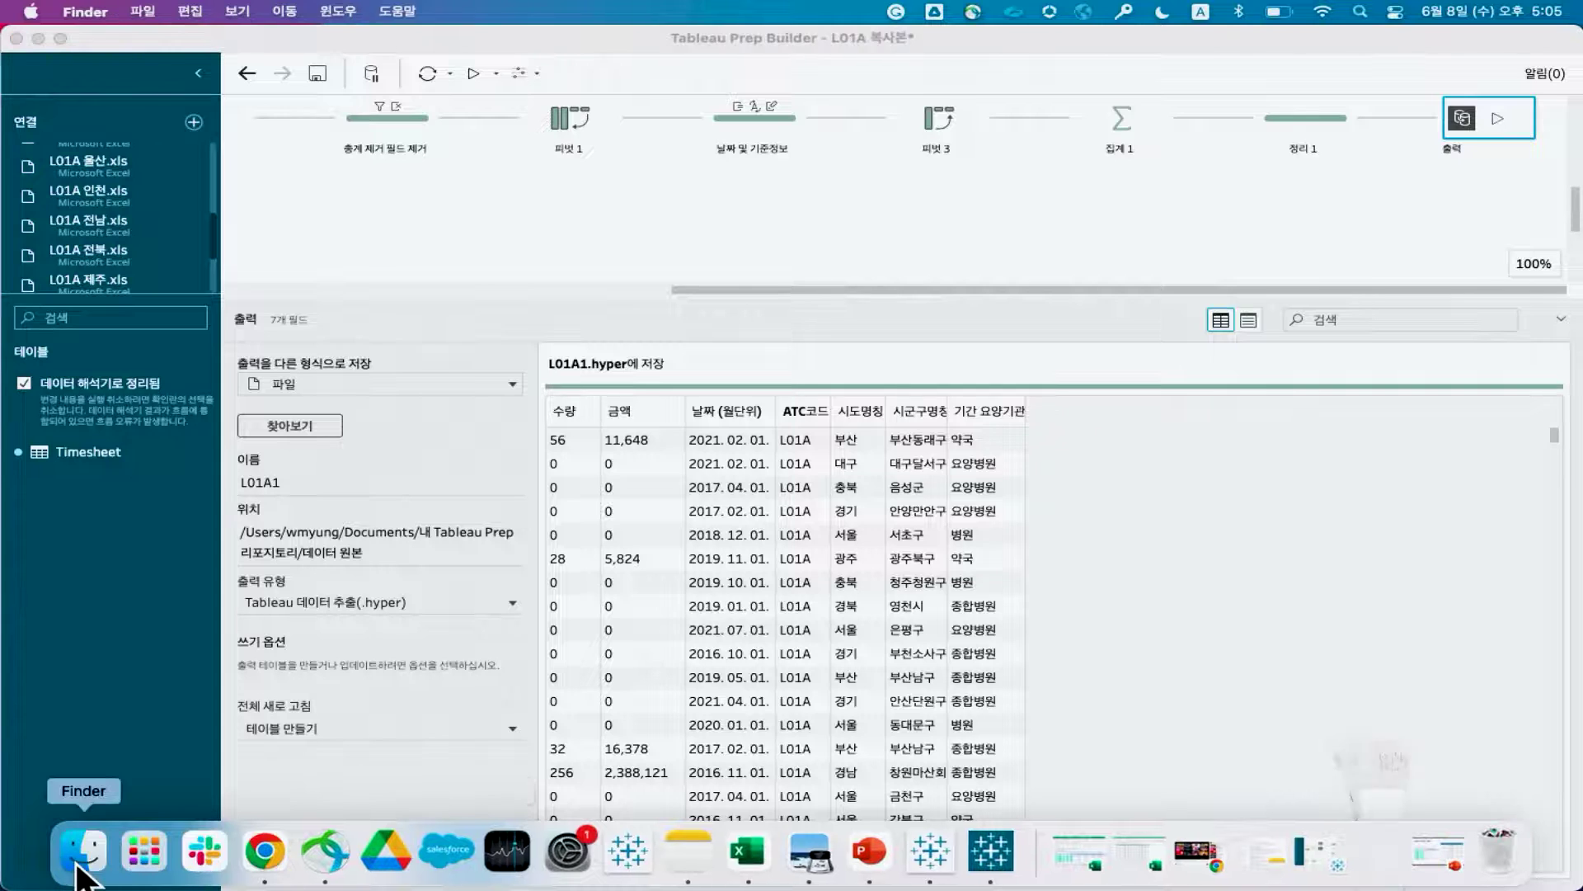
left_click(358, 246)
double_click(718, 123)
double_click(620, 126)
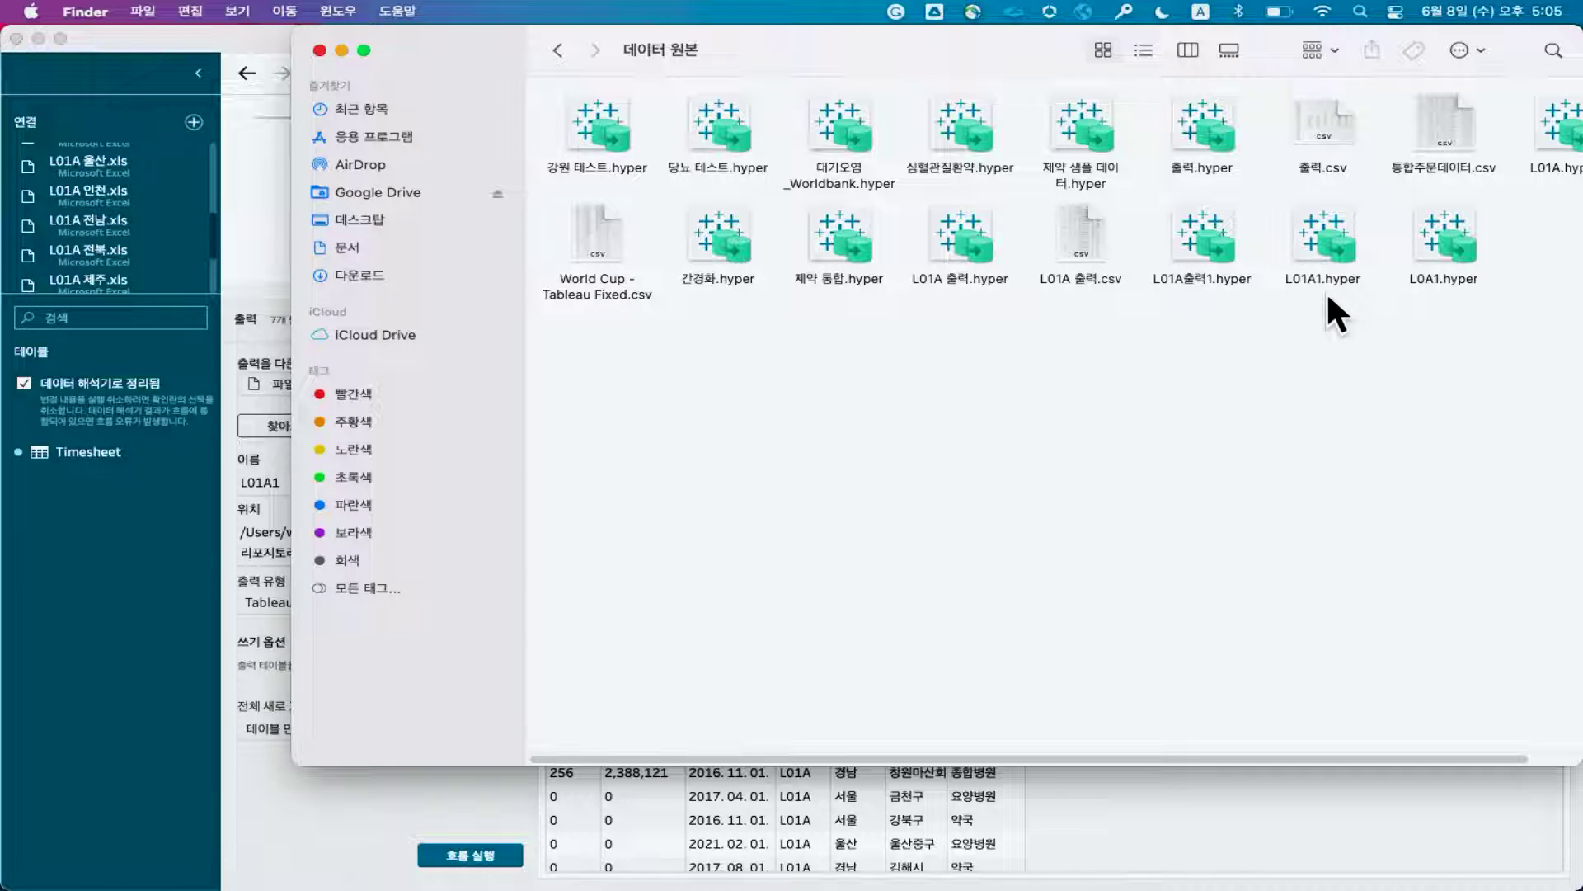
left_click(1313, 258)
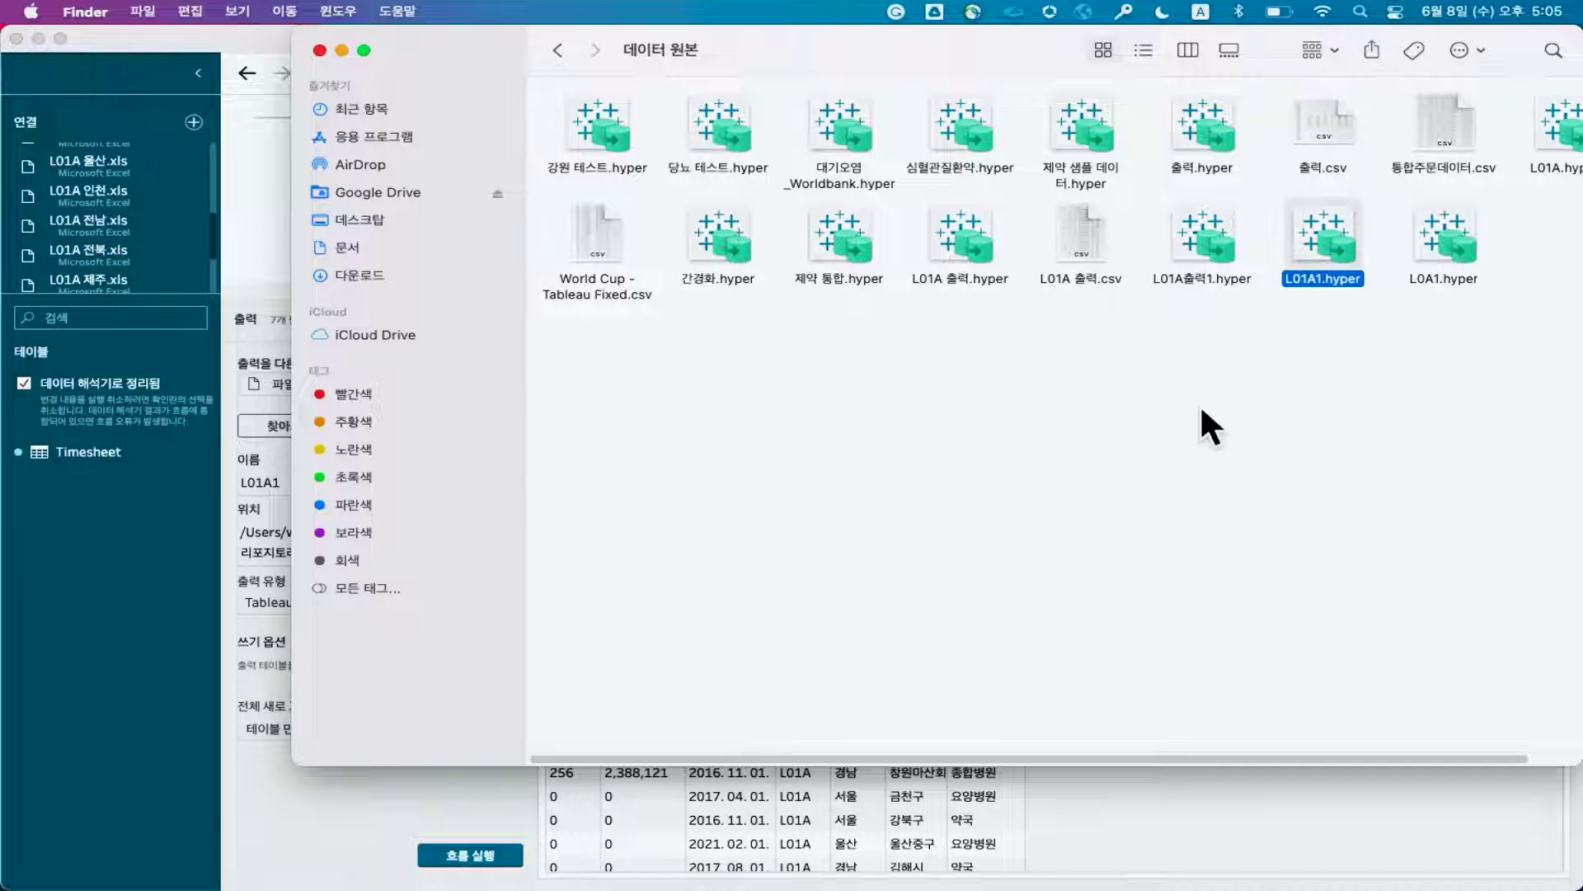
Switch to Tableau Desktop, connect to L01A1.hyper from the Finder folder and open the worksheet 시트 1
mouse_move(959, 866)
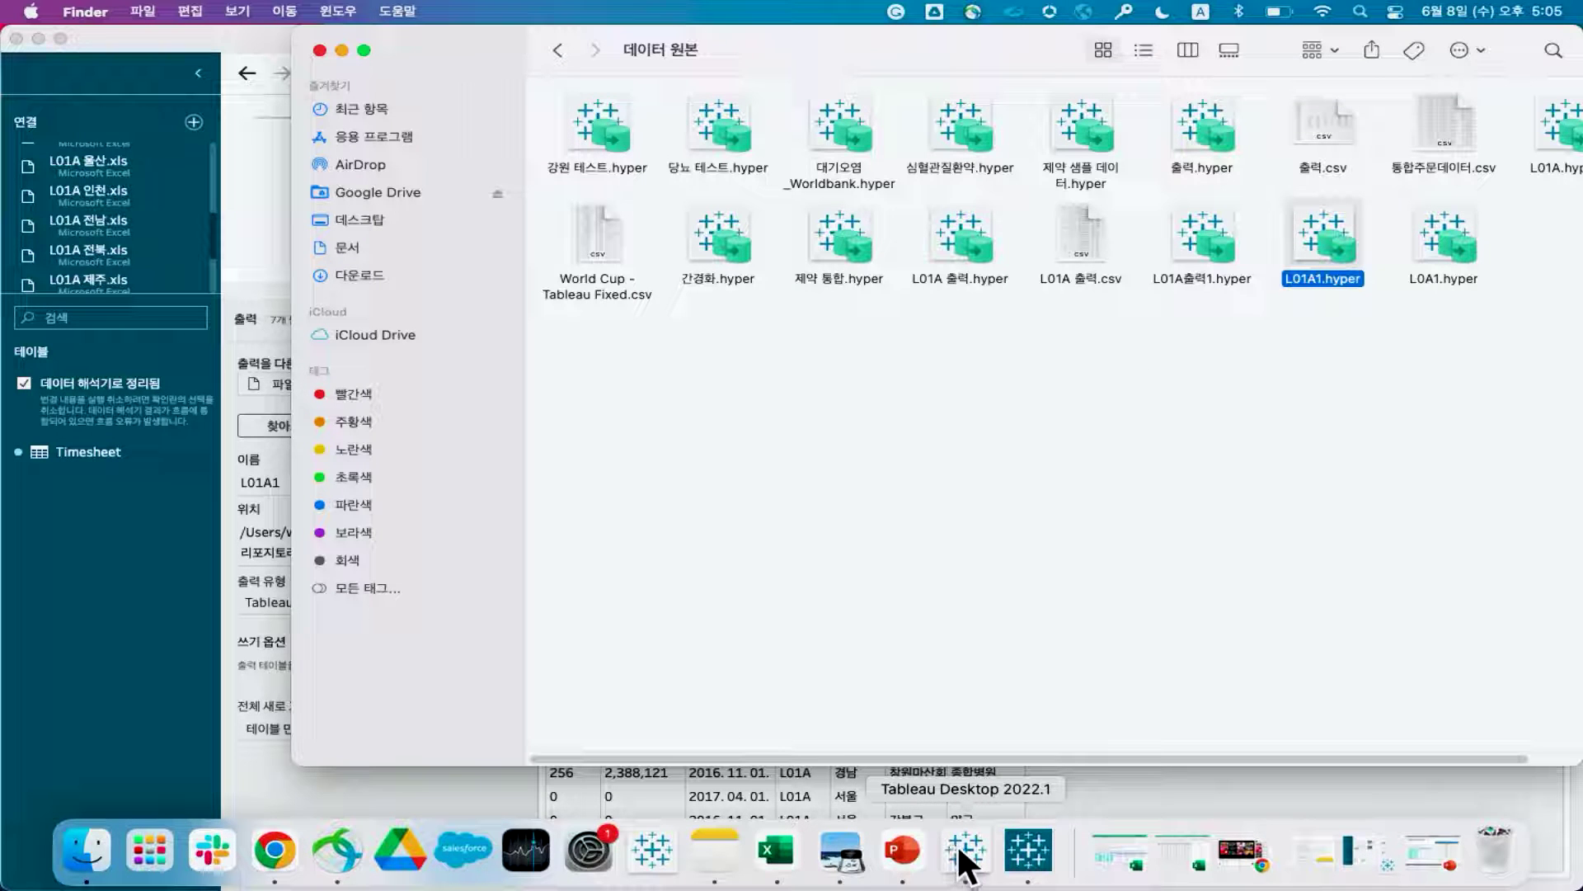
left_click(965, 841)
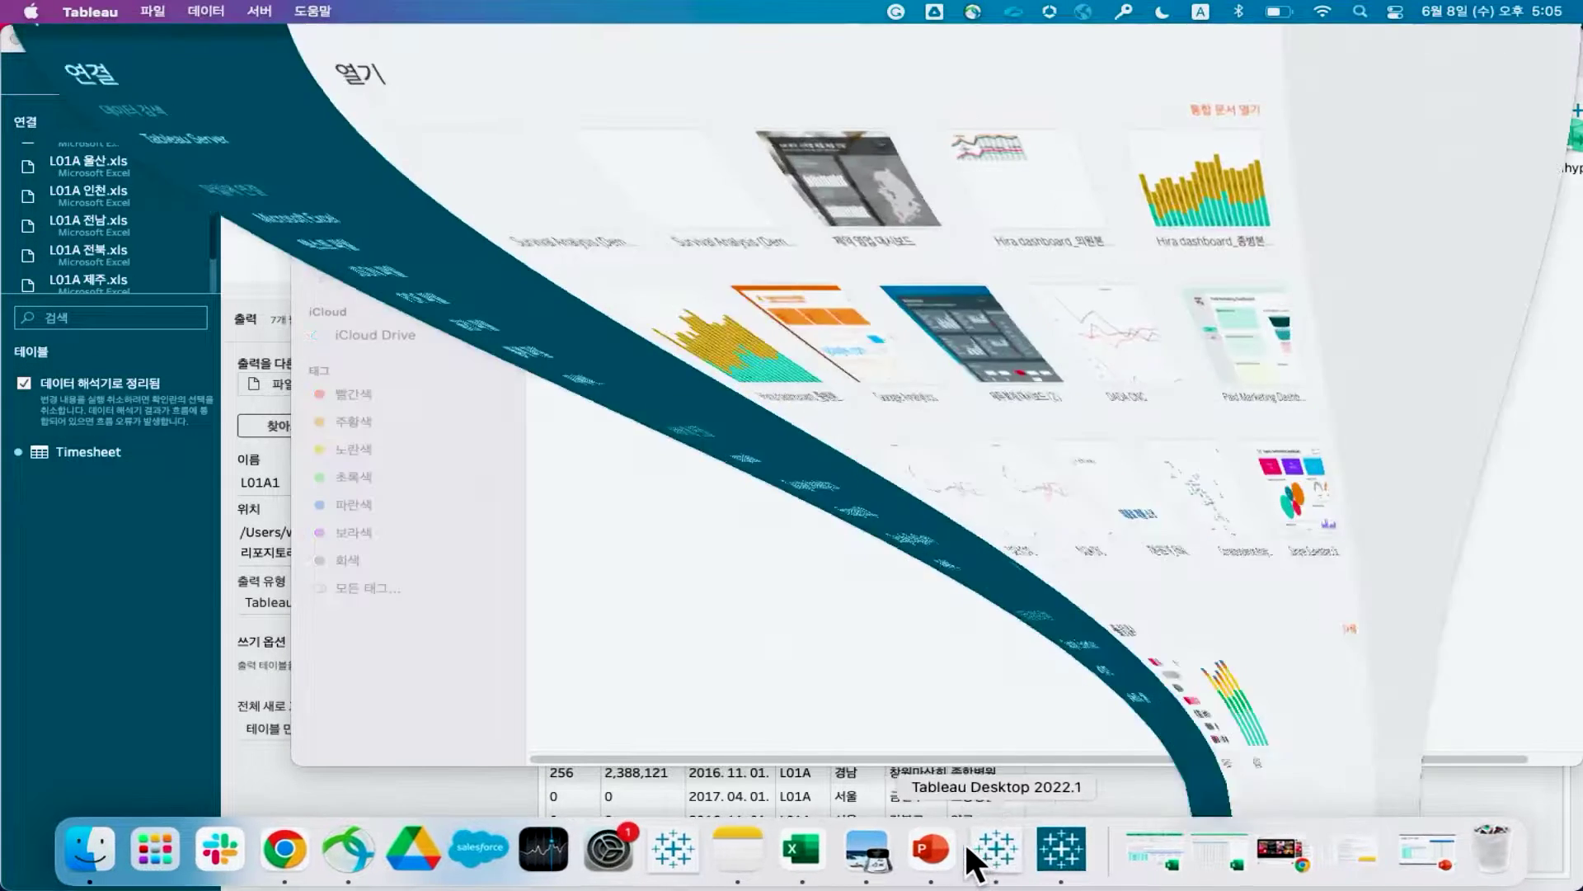
left_click(90, 870)
left_click_drag(1354, 254, 256, 170)
left_click(184, 536)
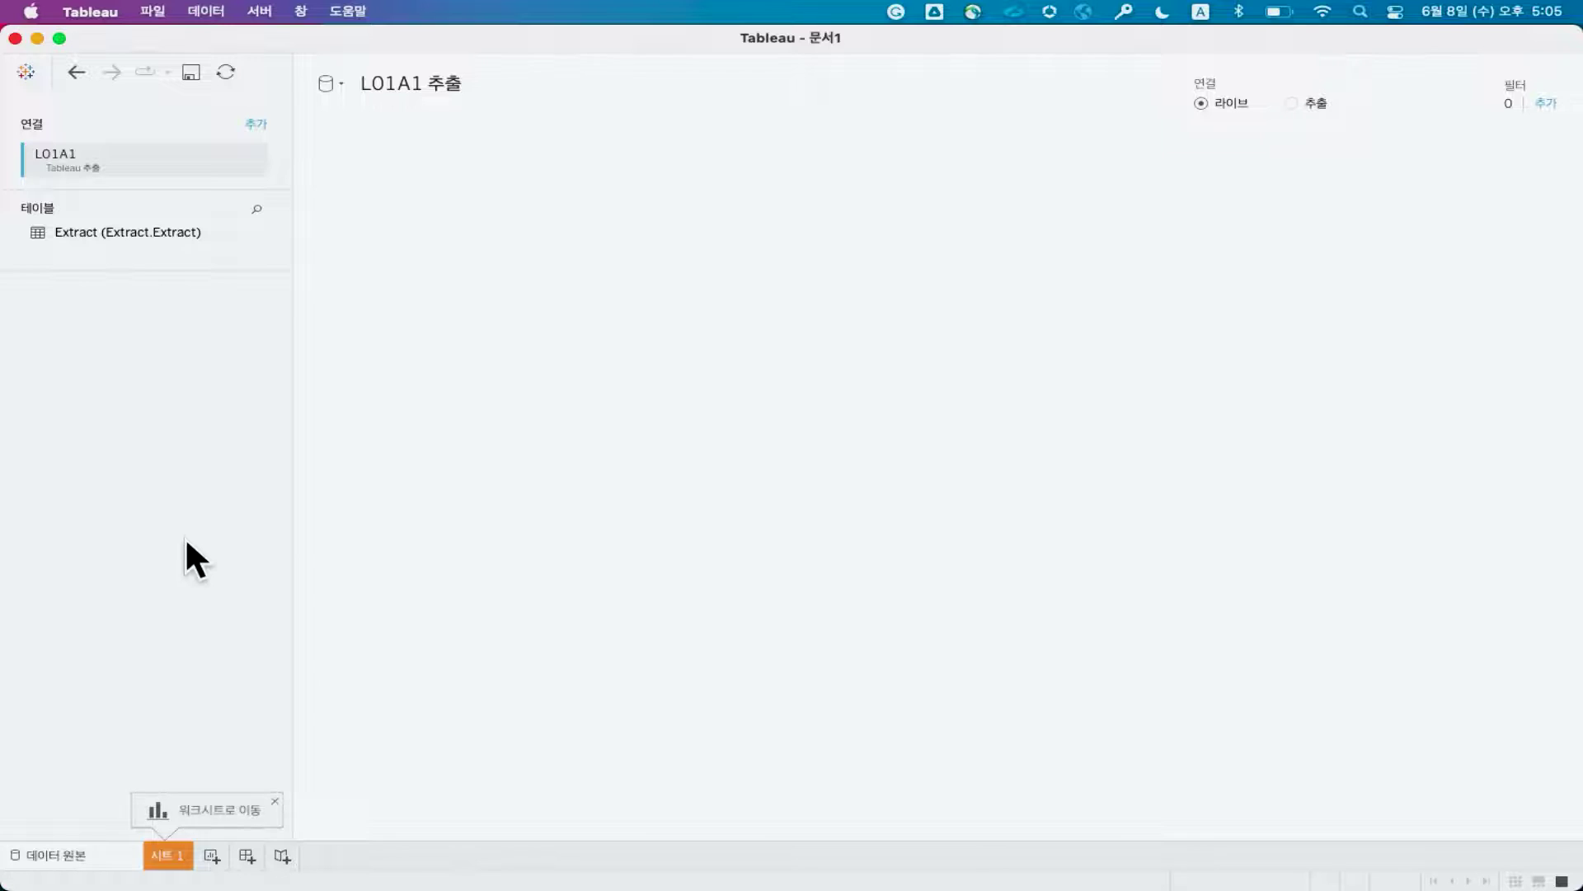
left_click(169, 854)
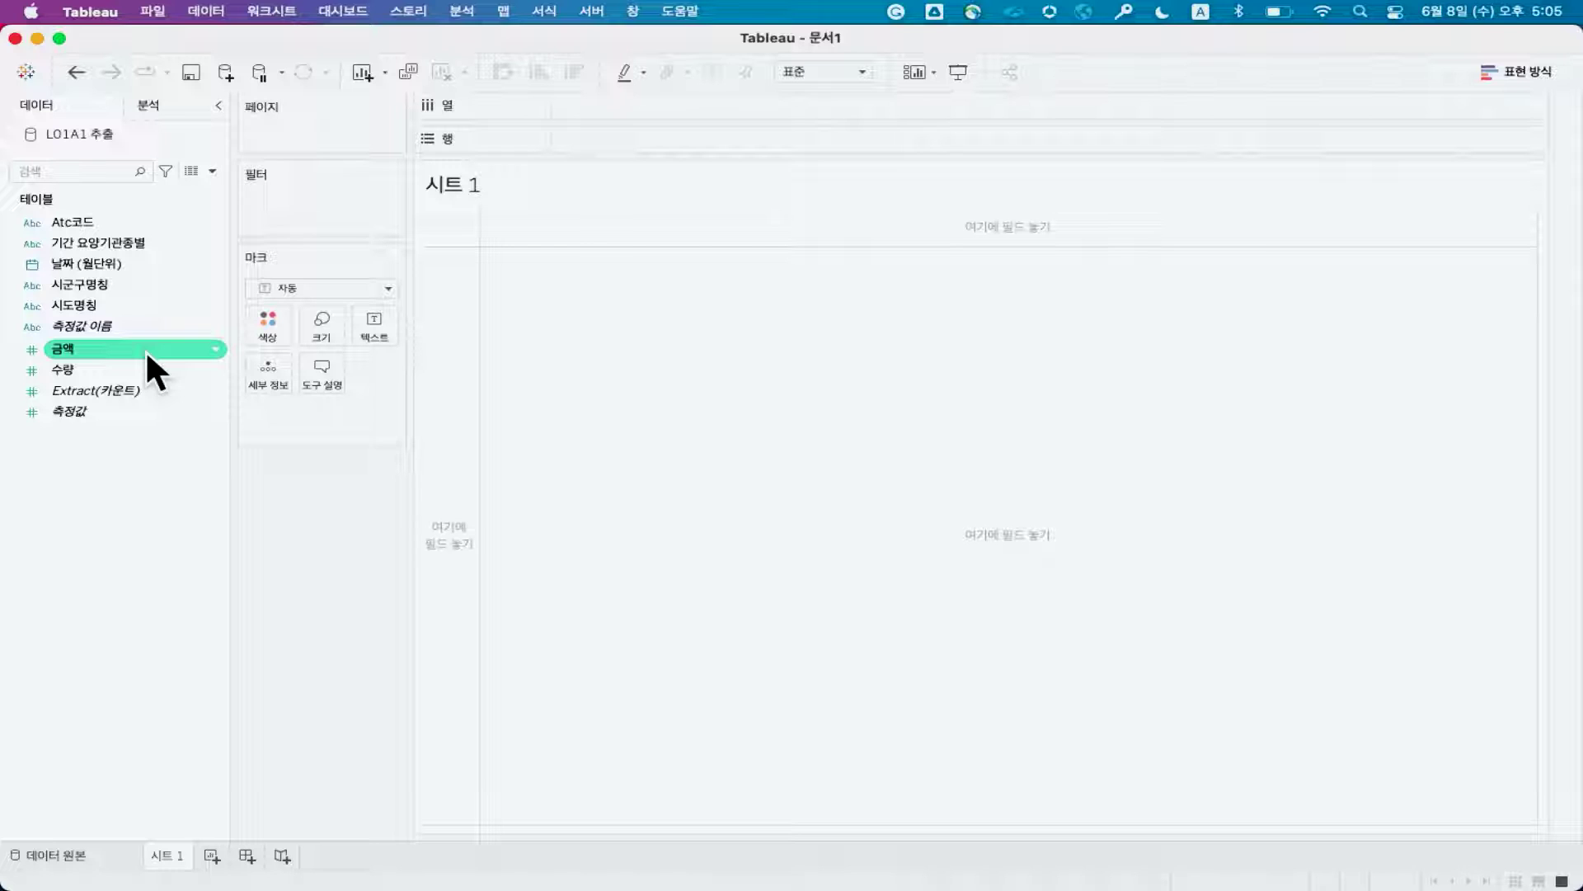
Chart the sums of 금액 and 수량 by 시군구명칭 as bars, sorting the districts descending by 금액 and then by 수량
left_click_drag(79, 284, 647, 142)
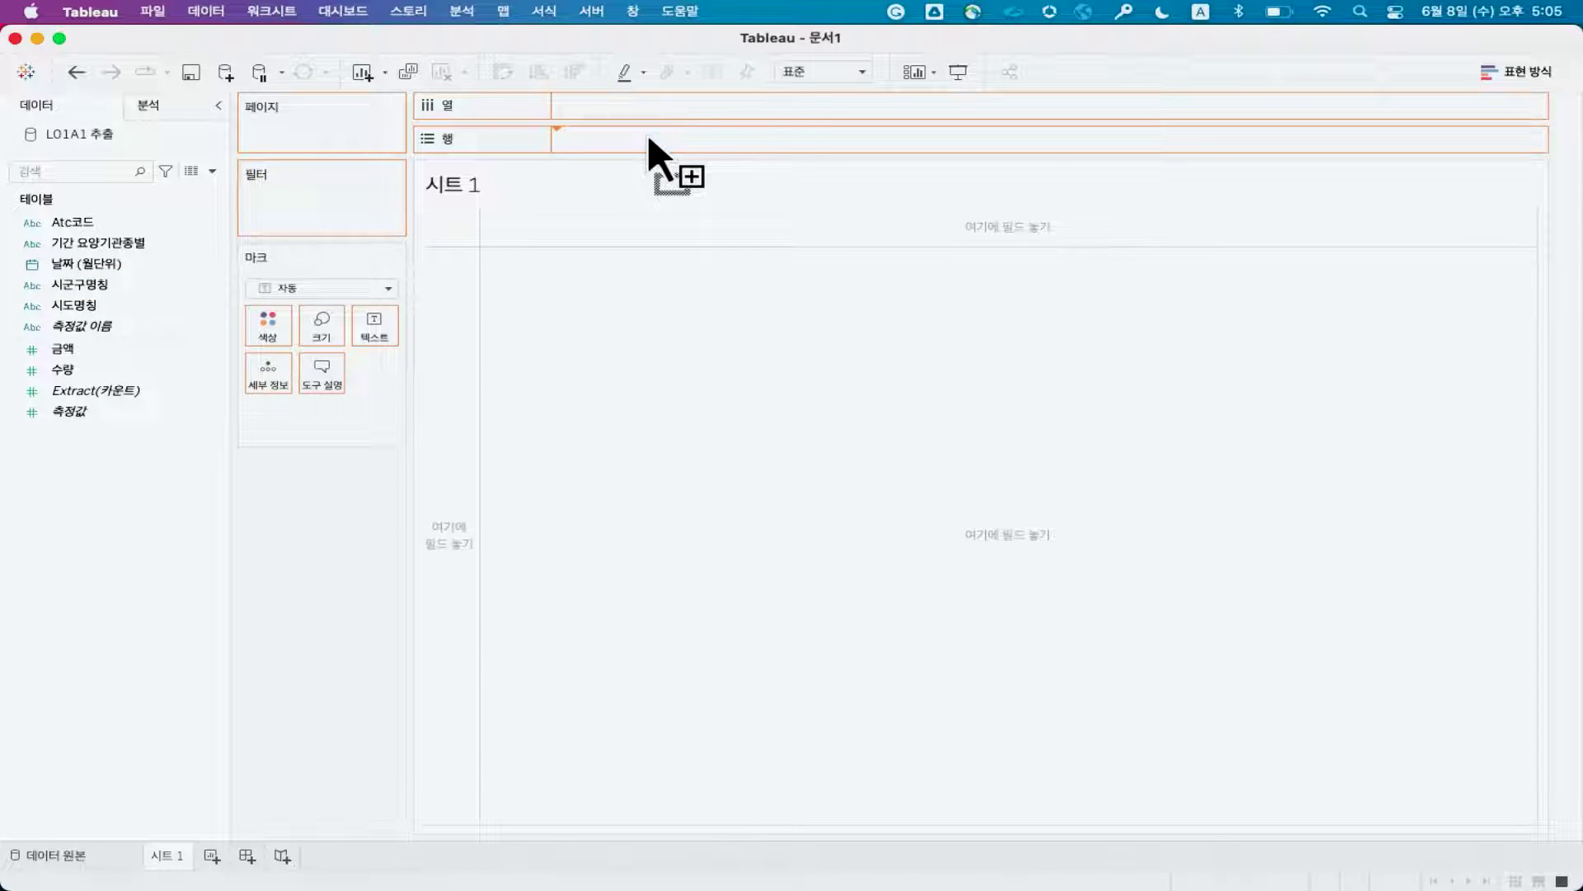
left_click_drag(72, 348, 855, 104)
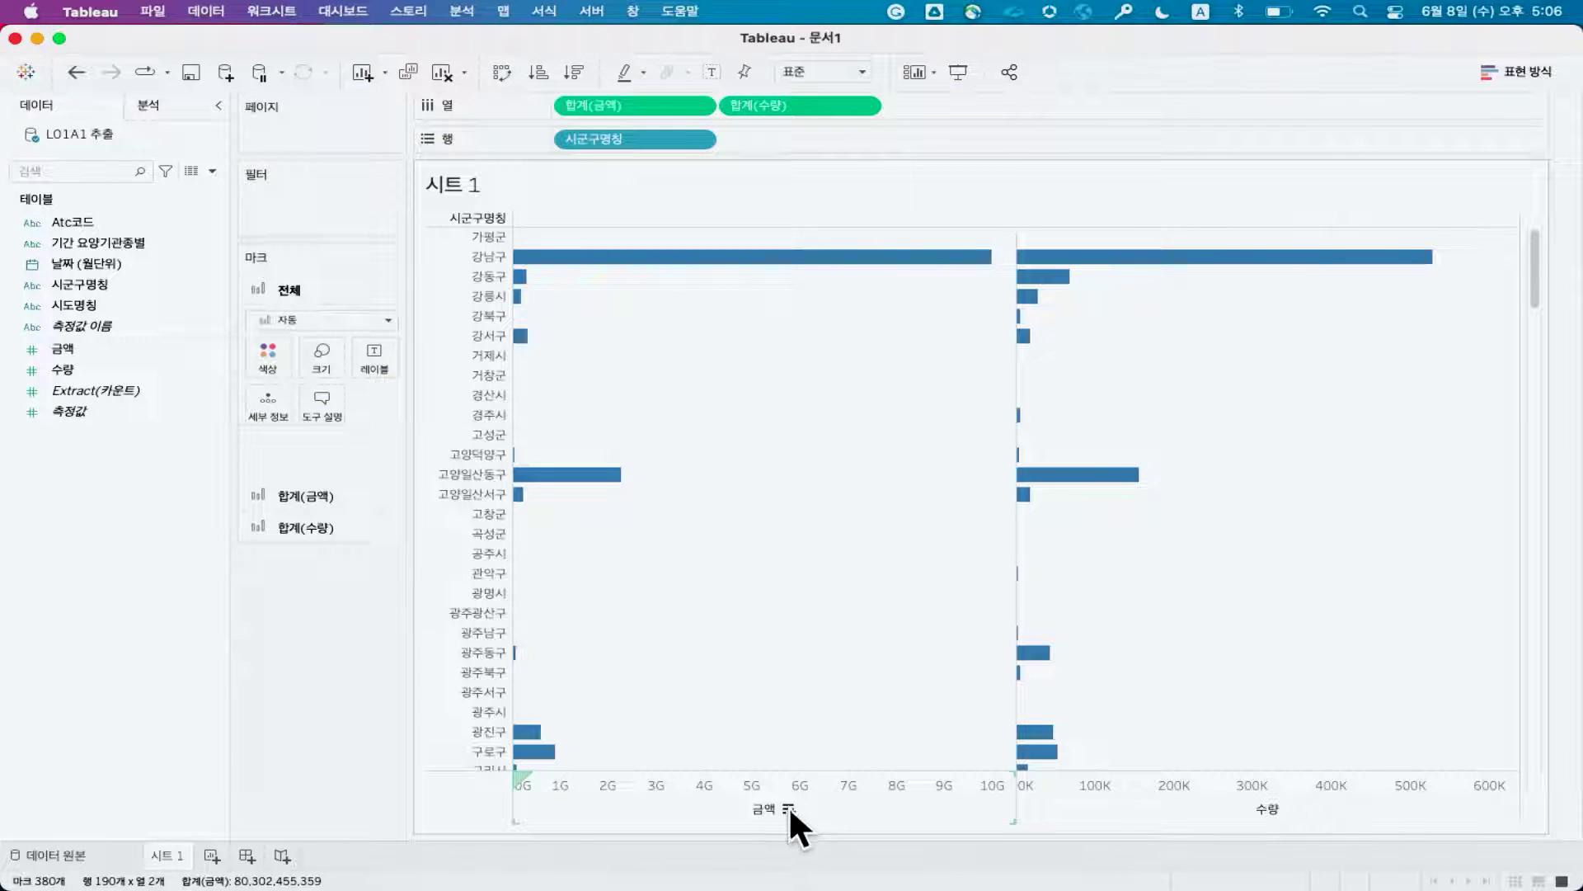
left_click(788, 808)
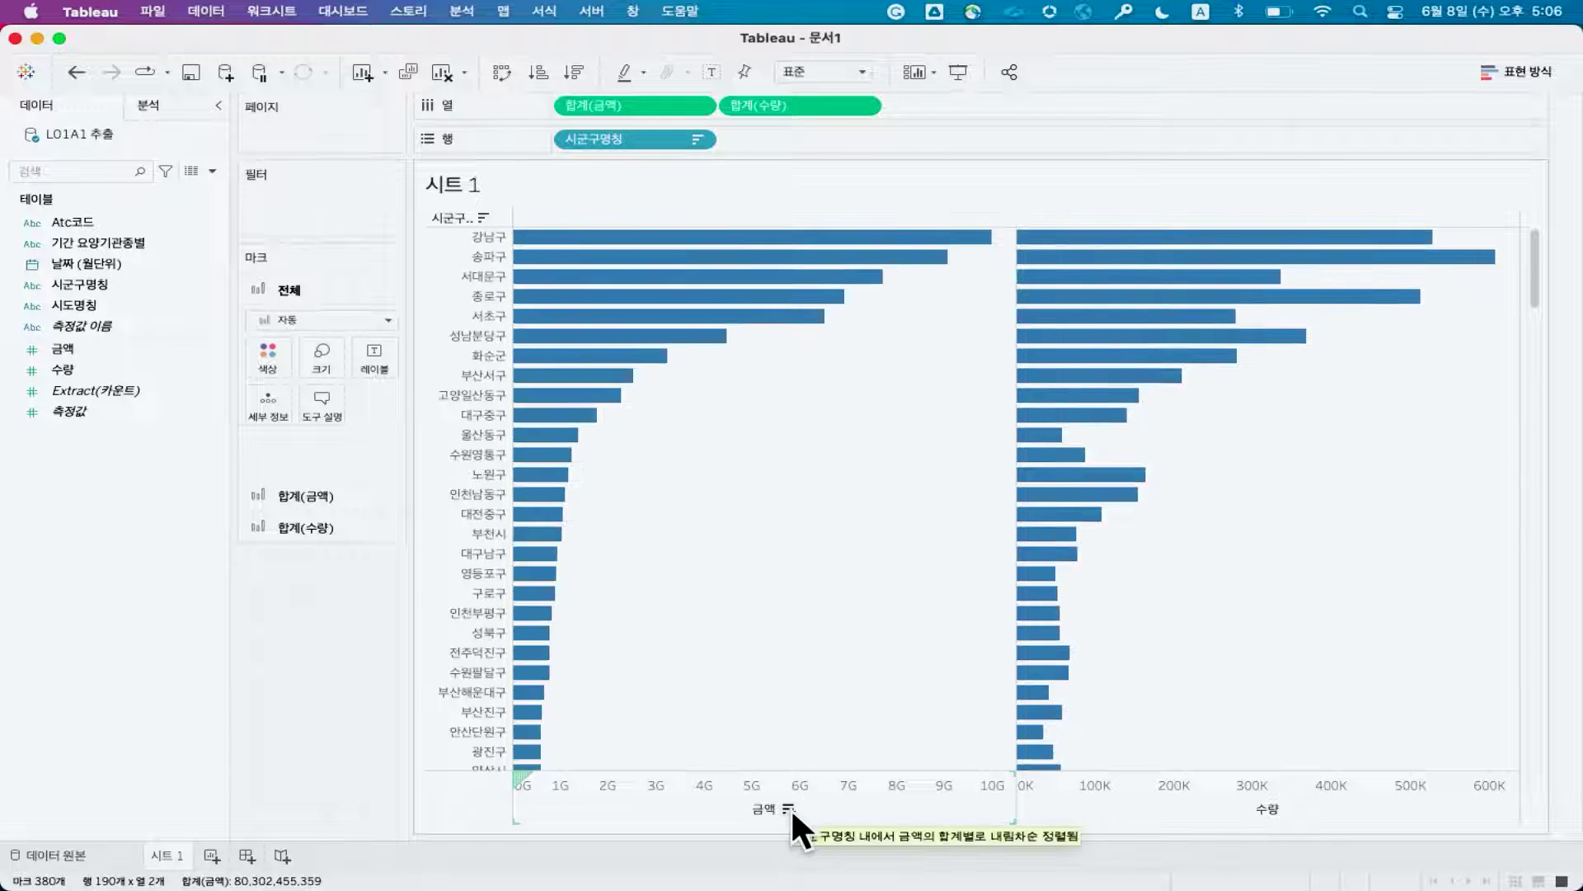
mouse_move(537, 245)
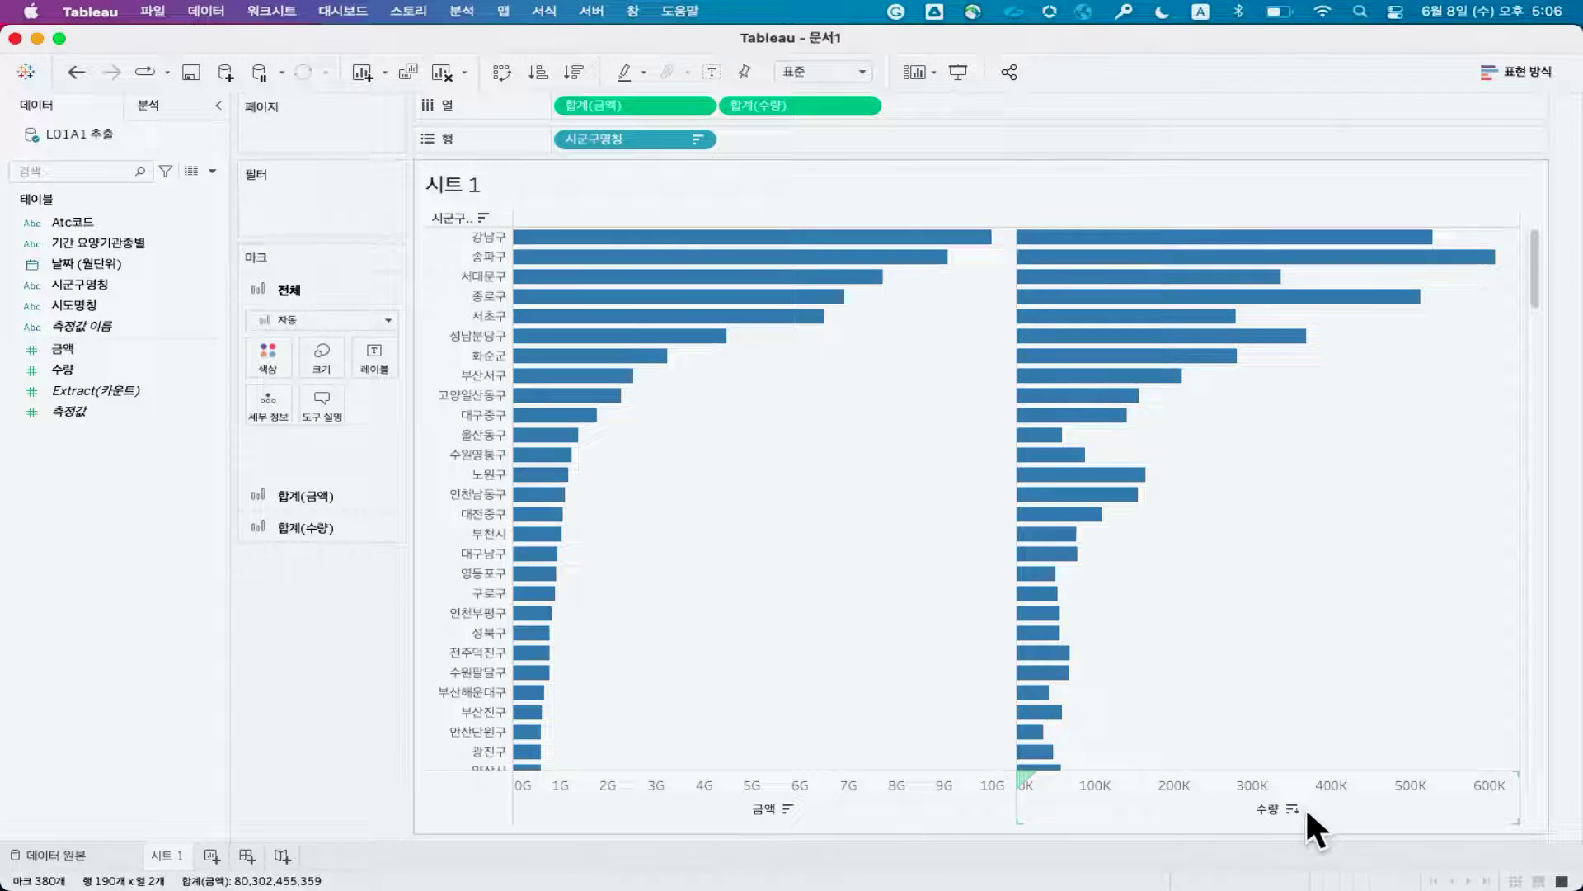
left_click(1292, 810)
mouse_move(1307, 246)
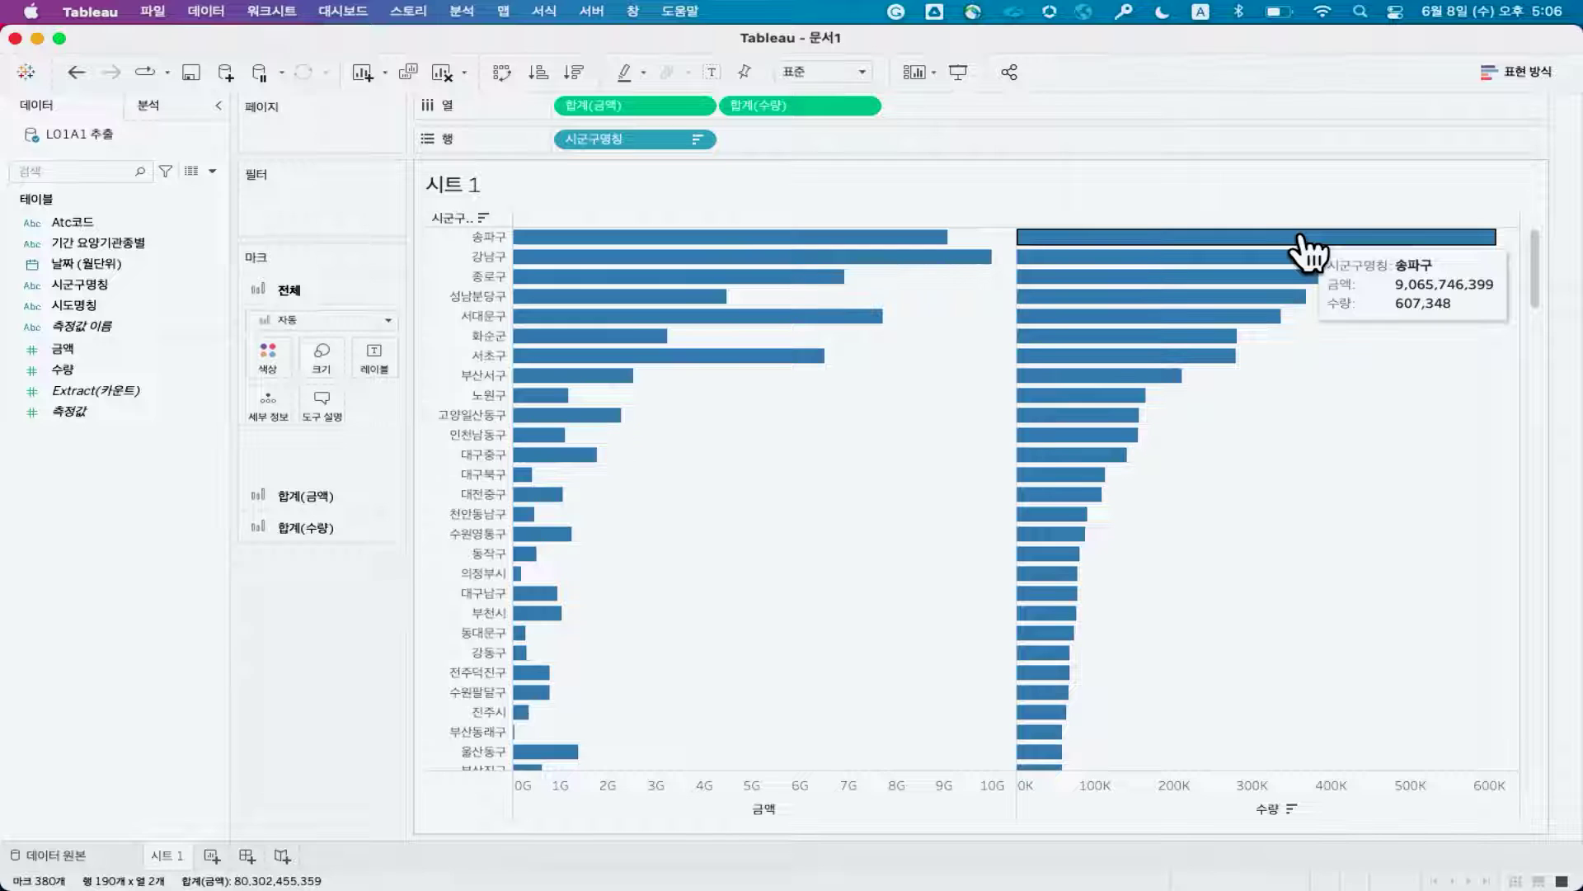
Remove 금액 and 수량 from the columns and create a calculated field named Unit Price with the formula sum(금액) / sum(수량)
left_click_drag(645, 105, 173, 429)
left_click_drag(643, 105, 176, 464)
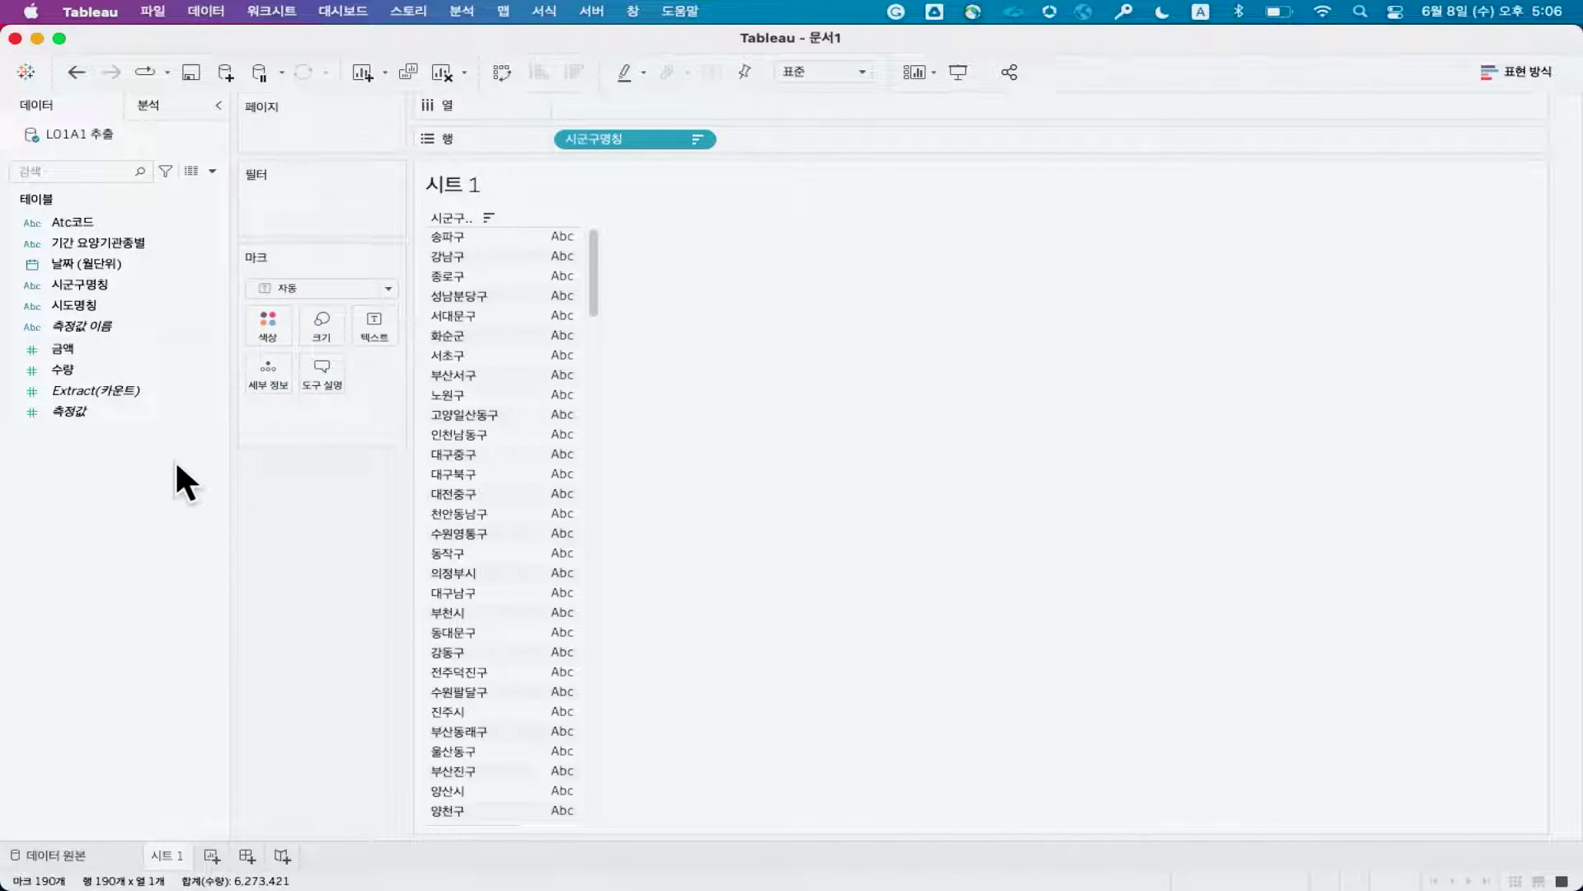
right_click(134, 461)
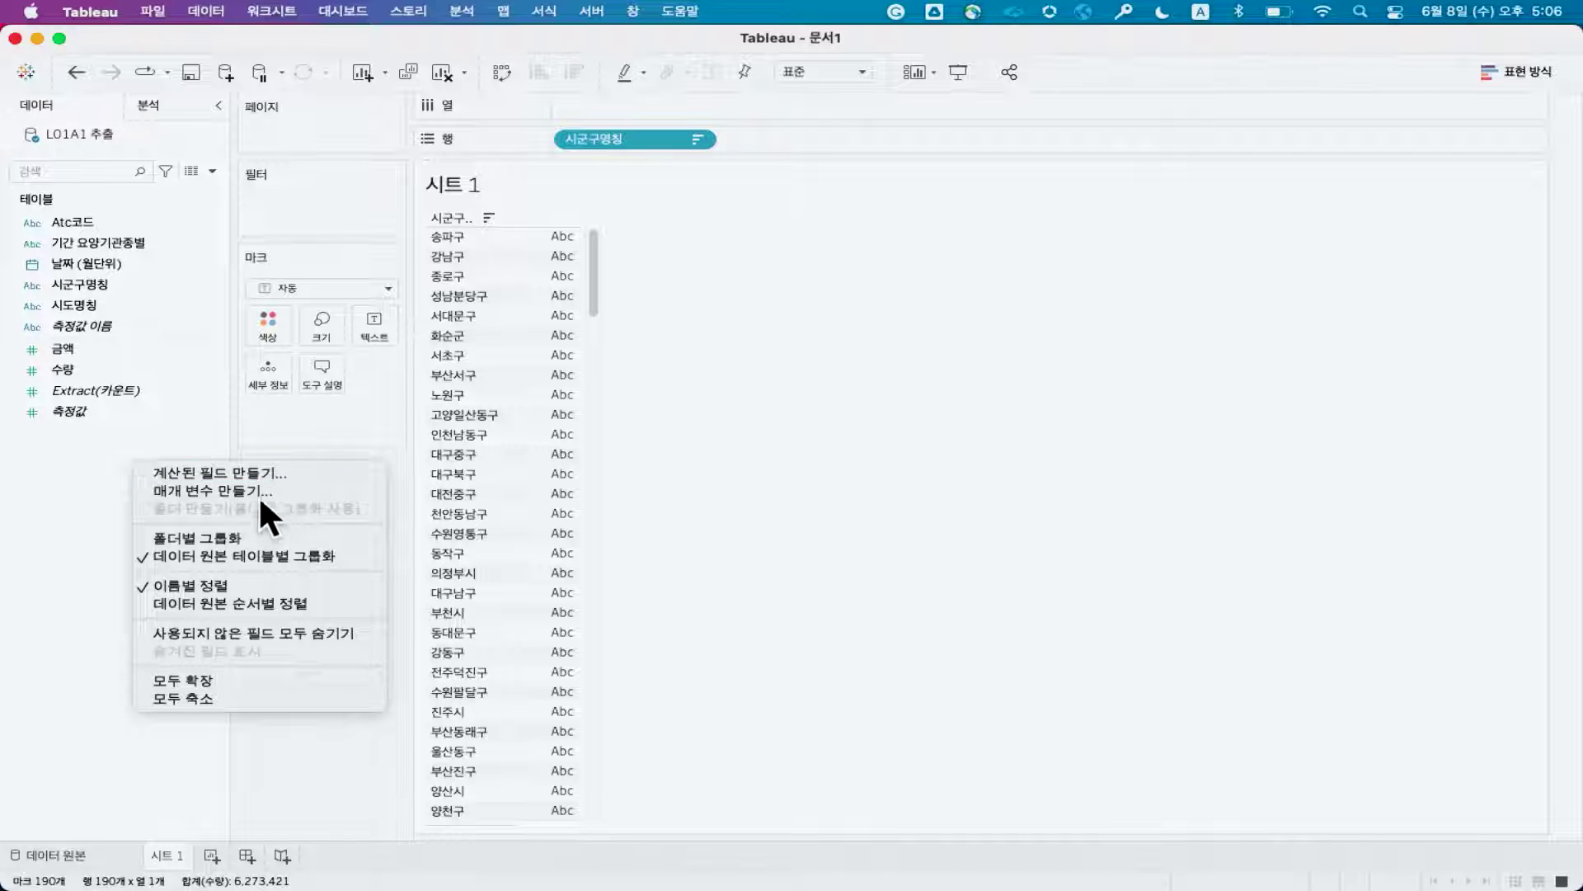
left_click(269, 475)
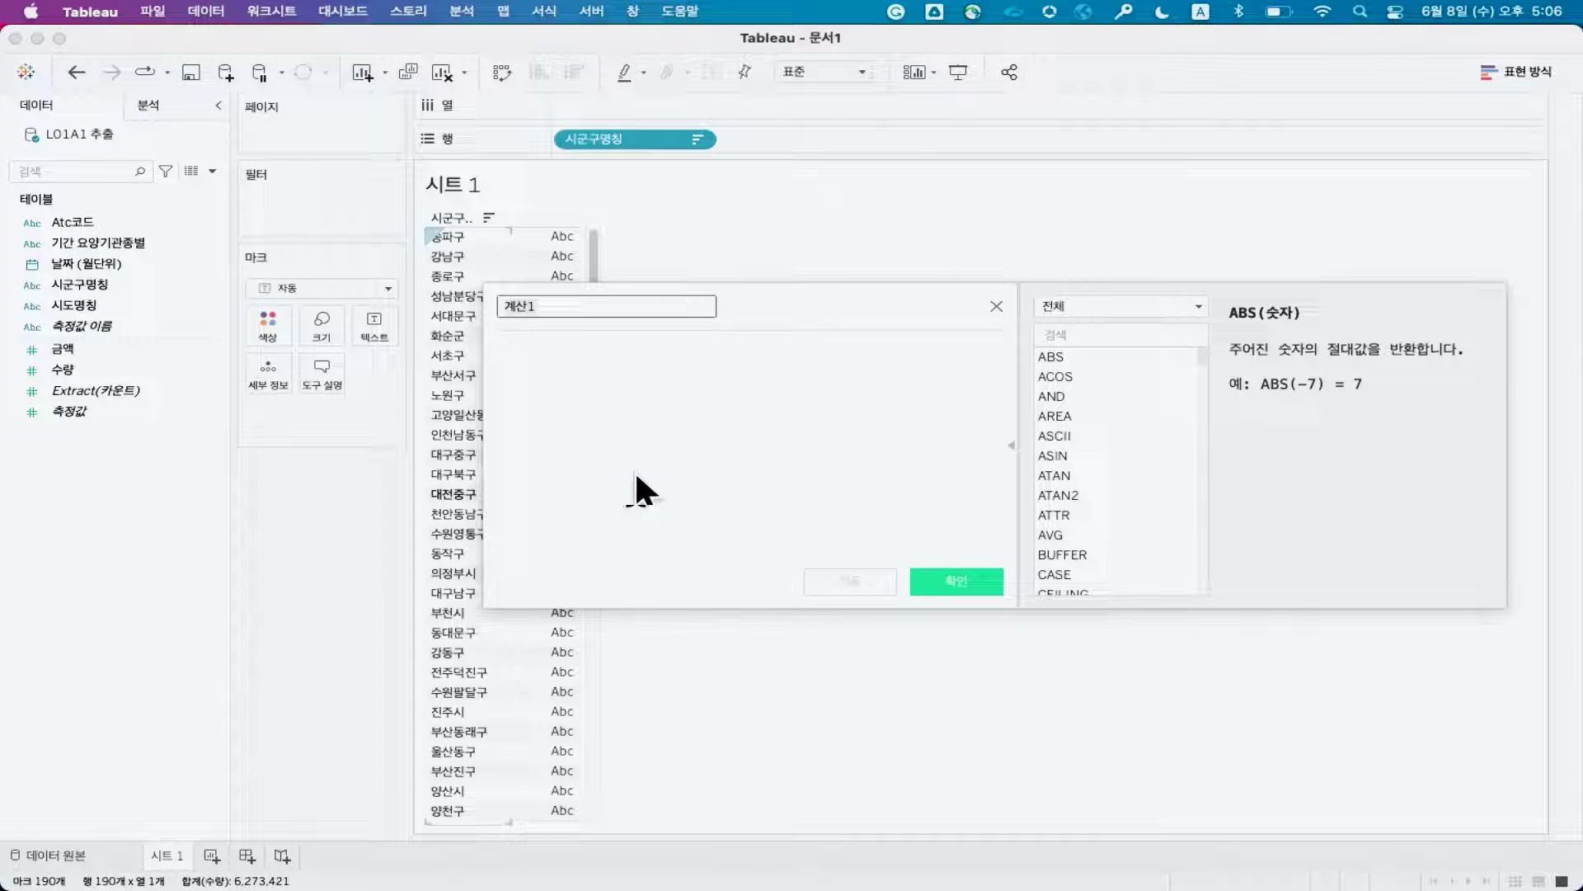
left_click(753, 405)
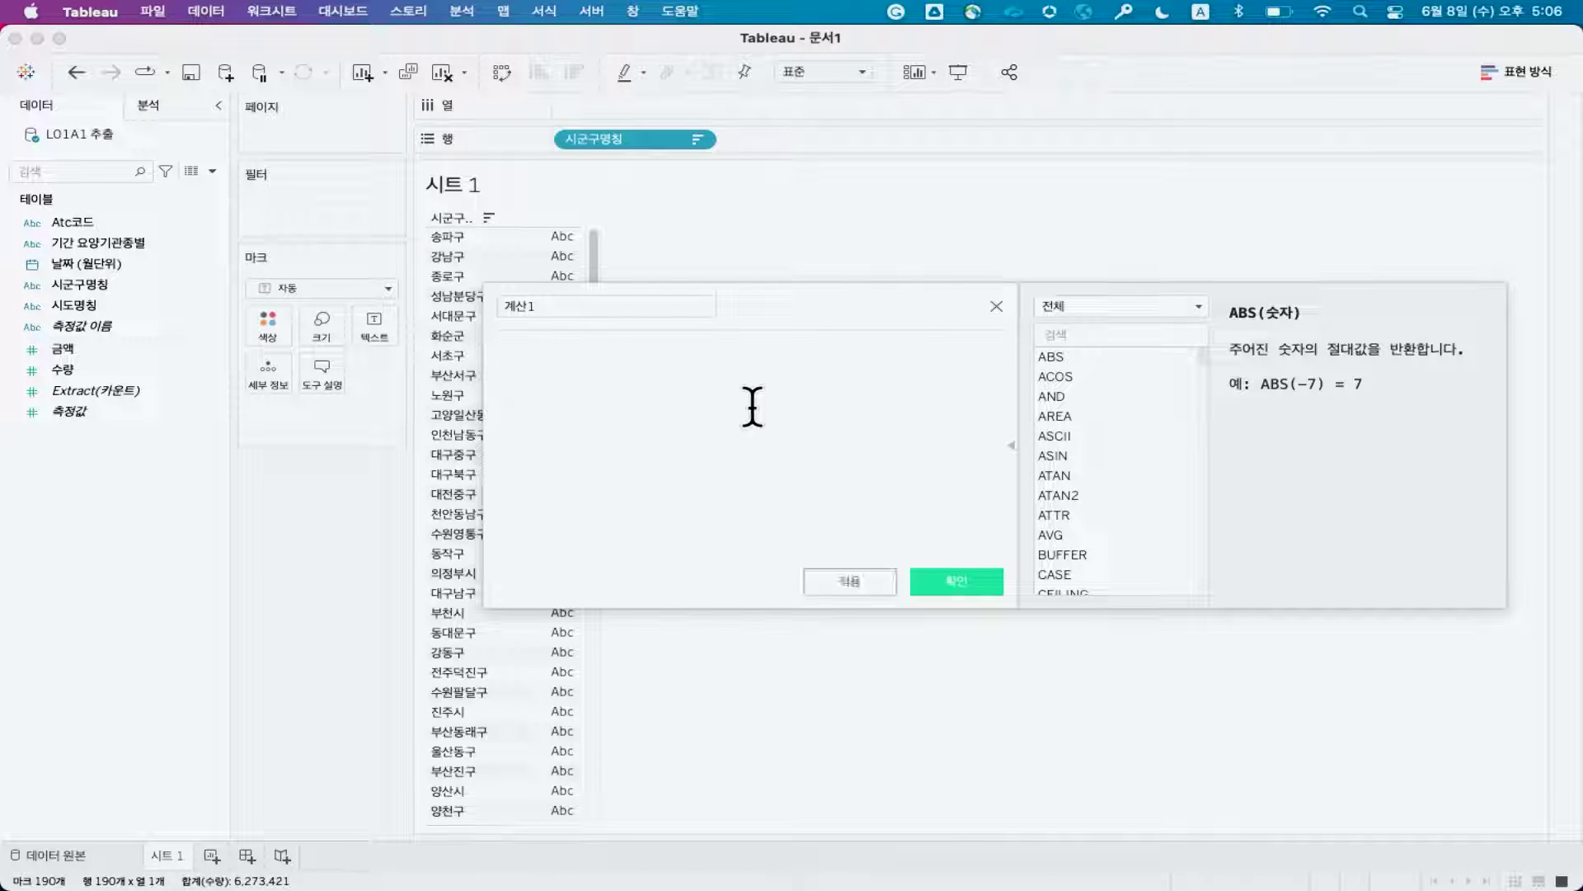
type("sum(")
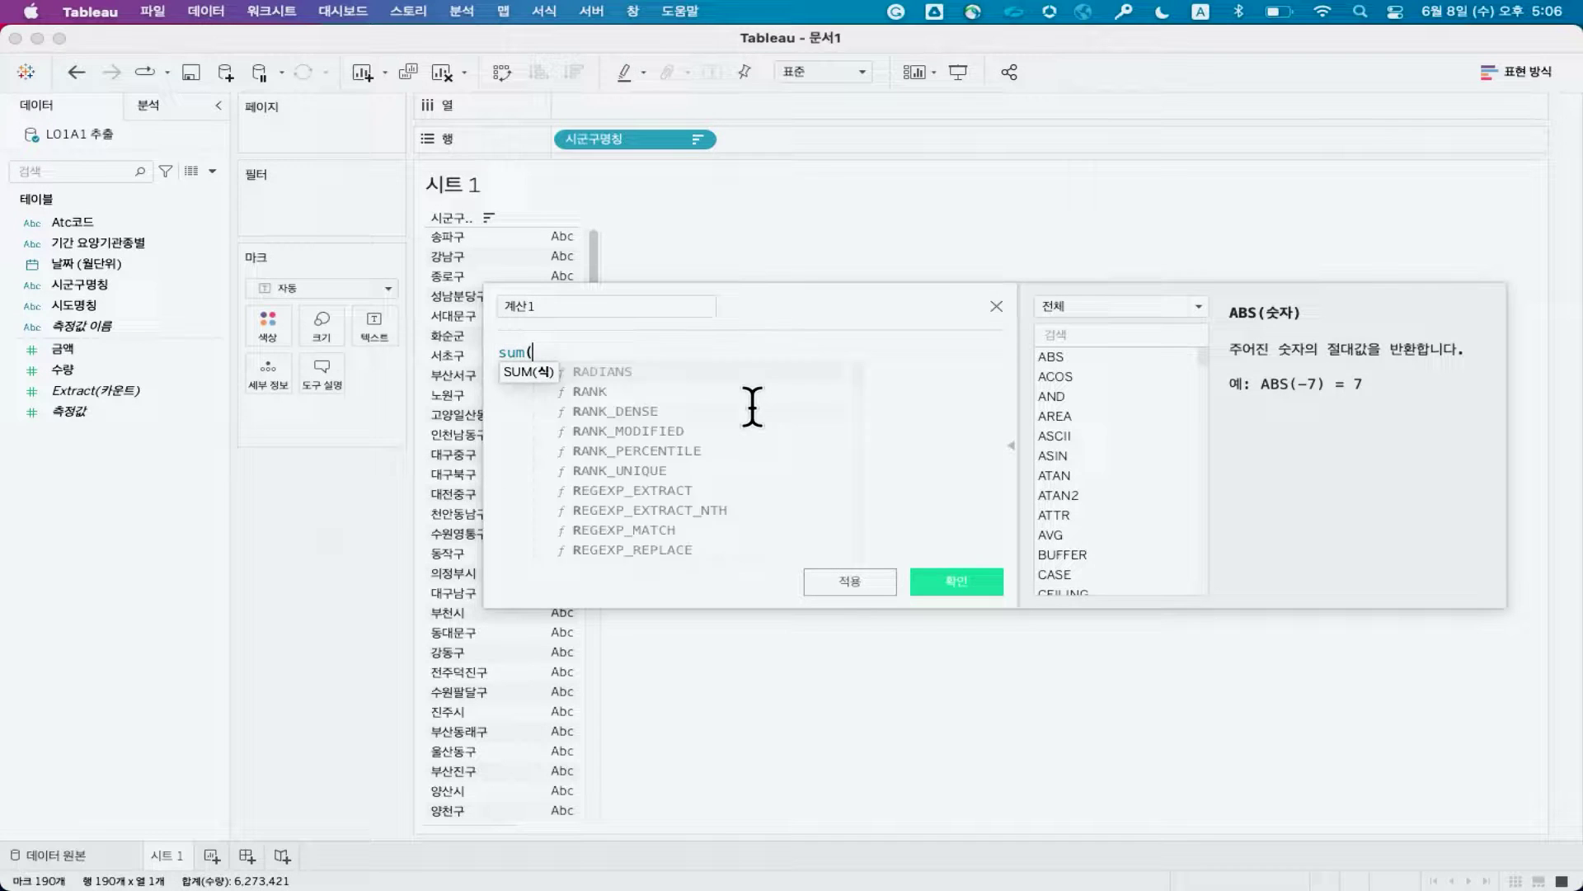
type("금액) / sum(수량)")
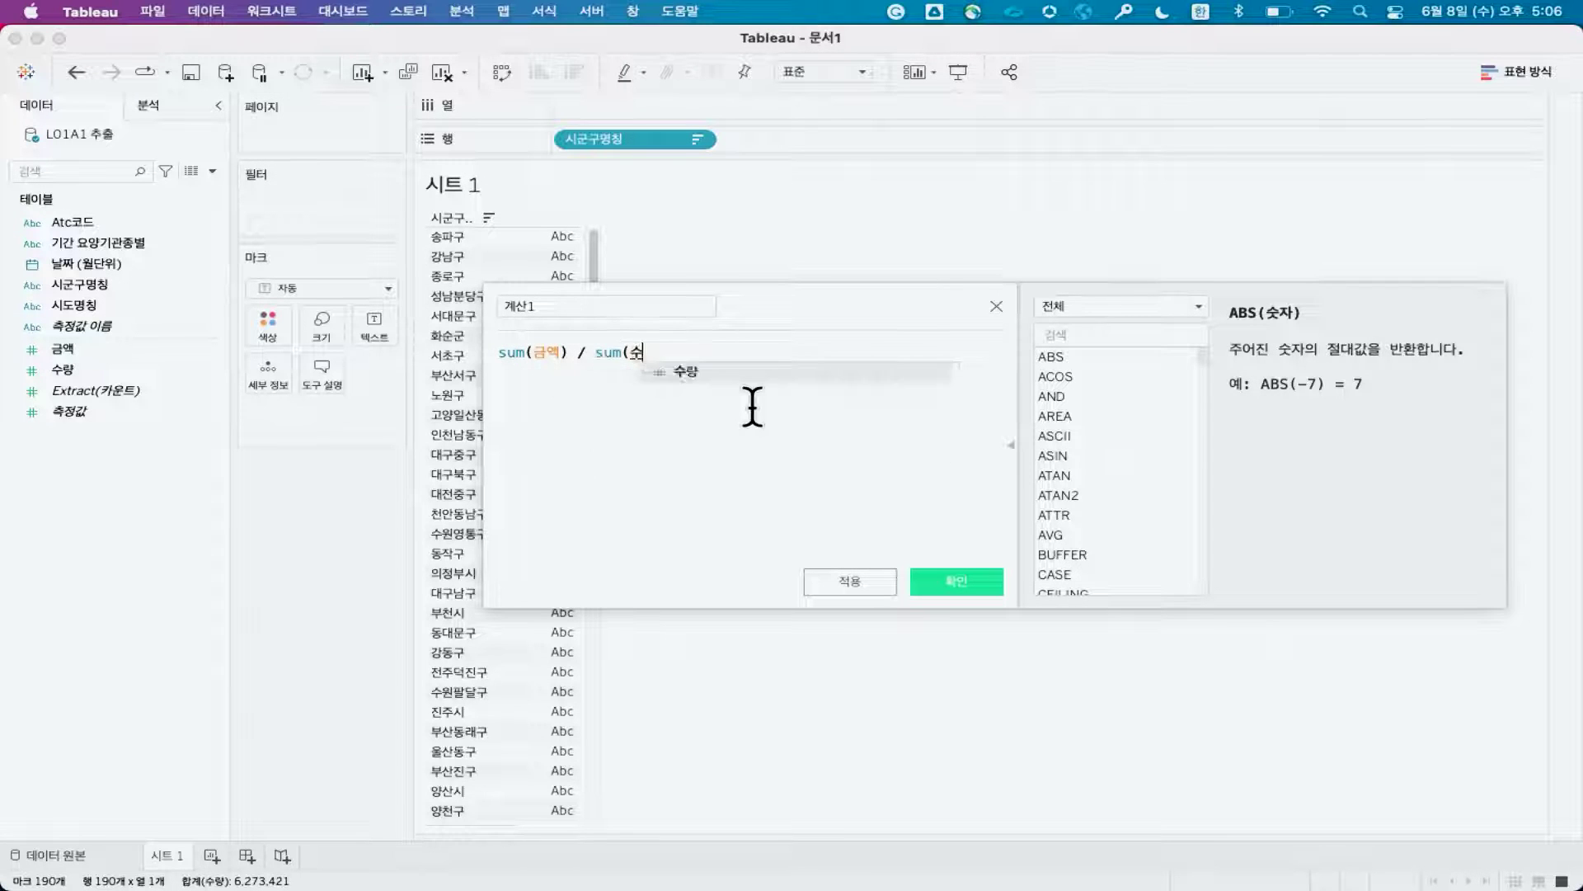
left_click(605, 299)
type("Unit Price")
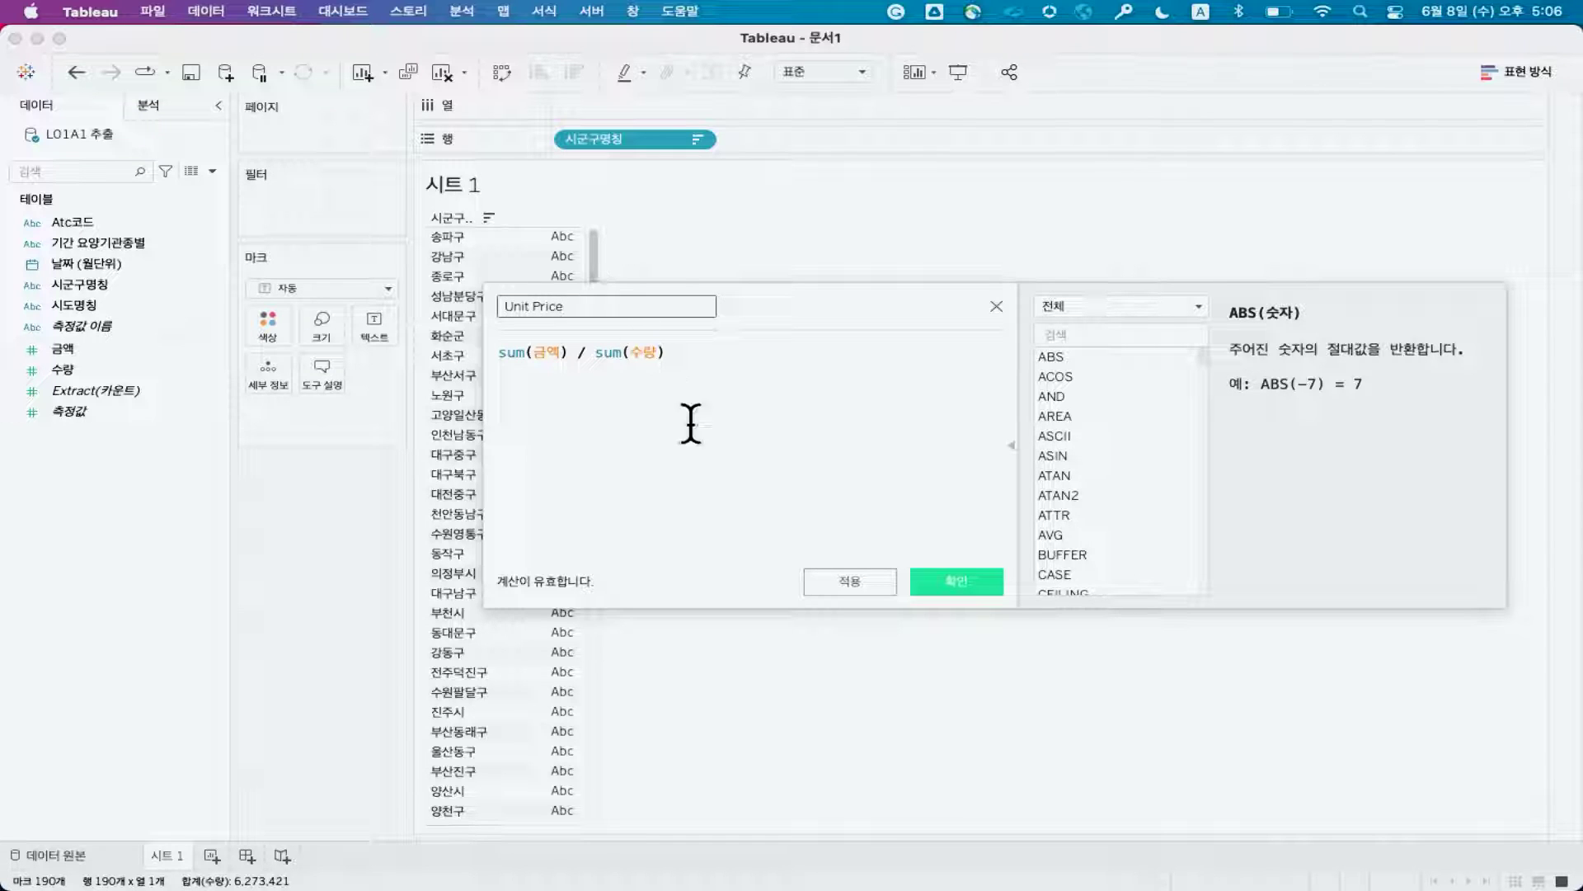
scroll(689, 422, "up", 2)
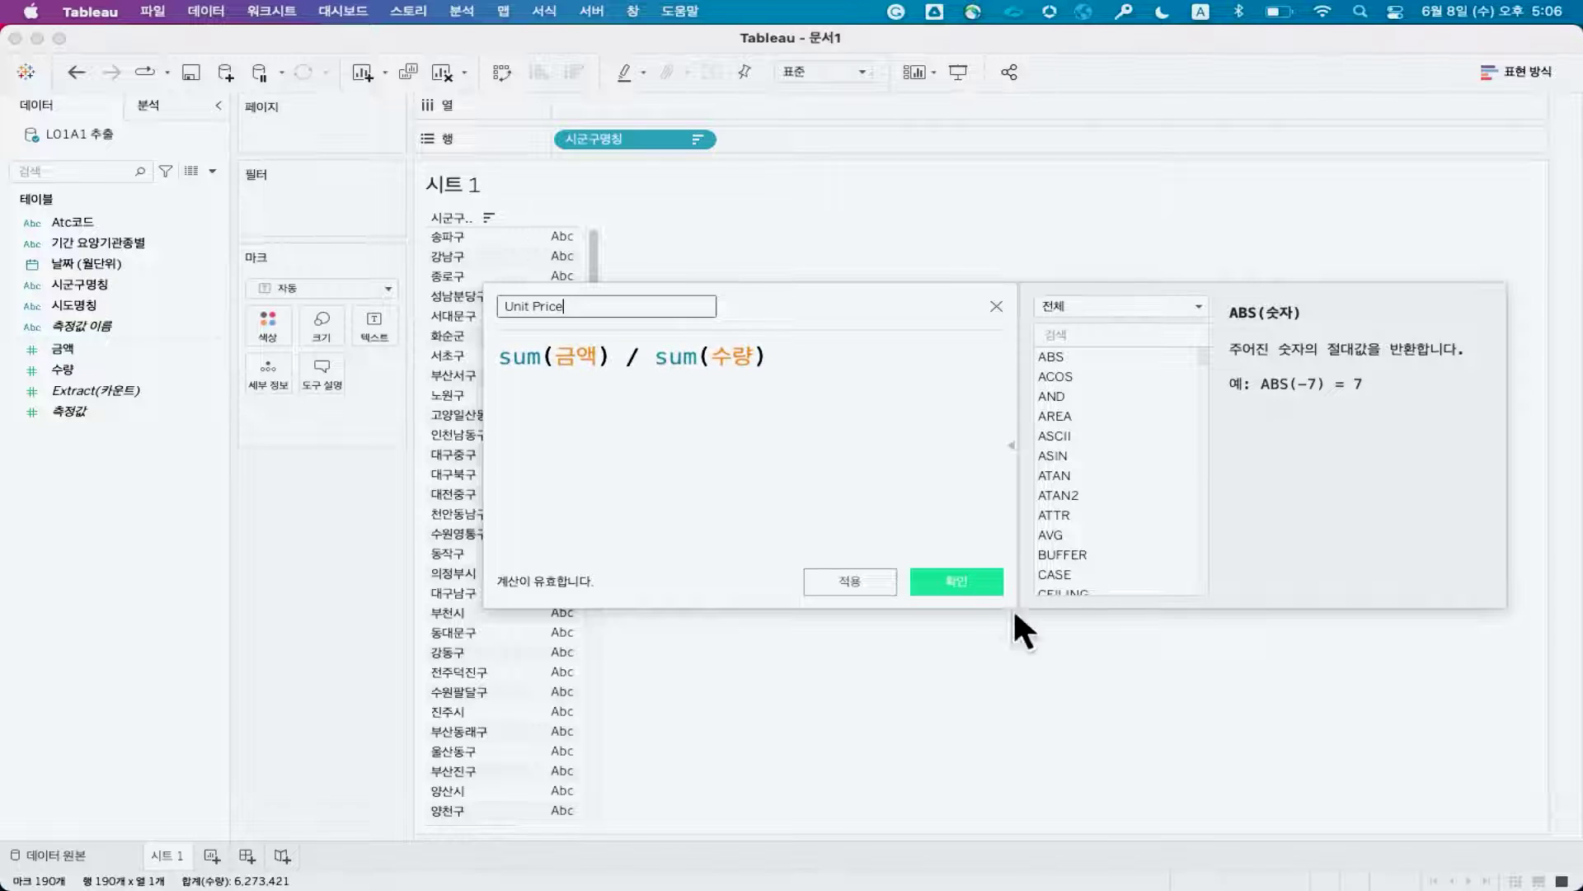
left_click(970, 575)
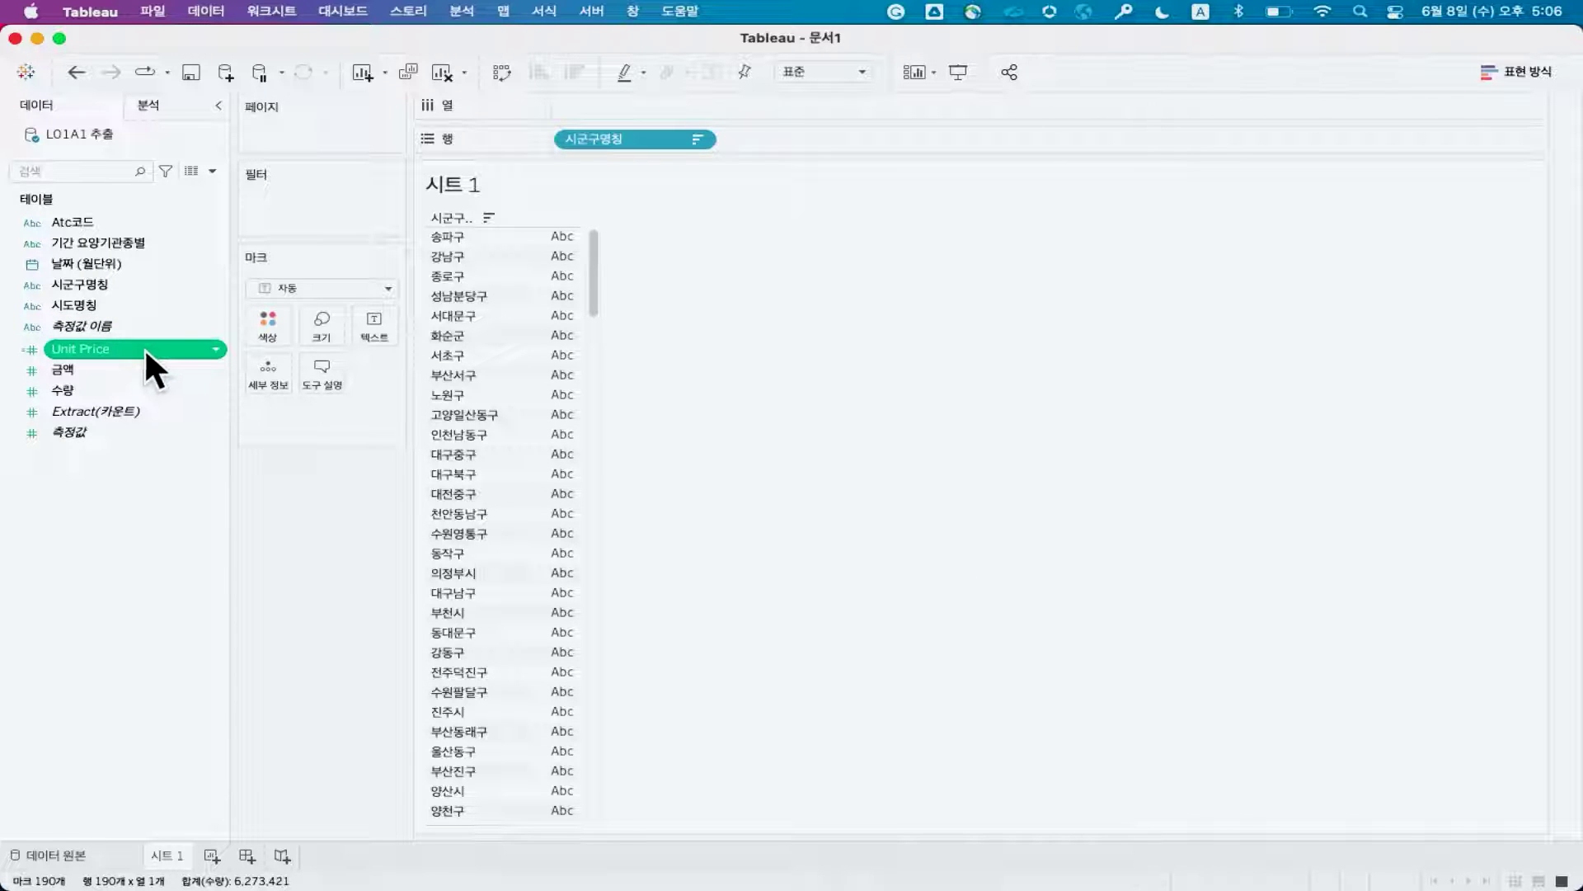
Chart Unit Price by 시군구명칭 as bars, sort the districts descending by it and inspect the highest bar
left_click_drag(87, 346, 682, 101)
left_click(1060, 809)
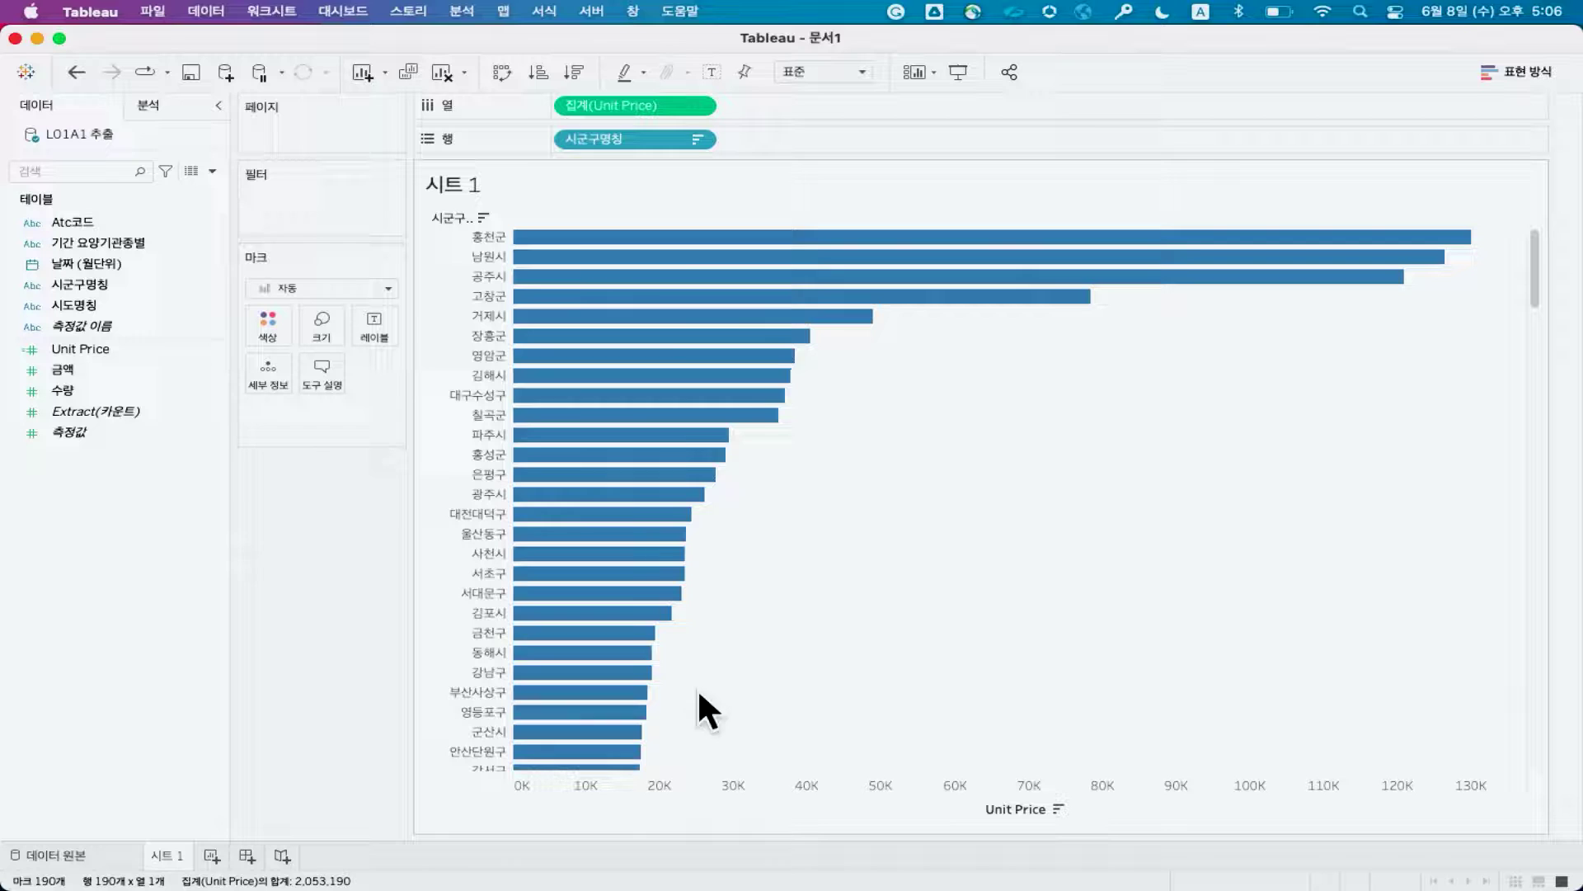
mouse_move(617, 241)
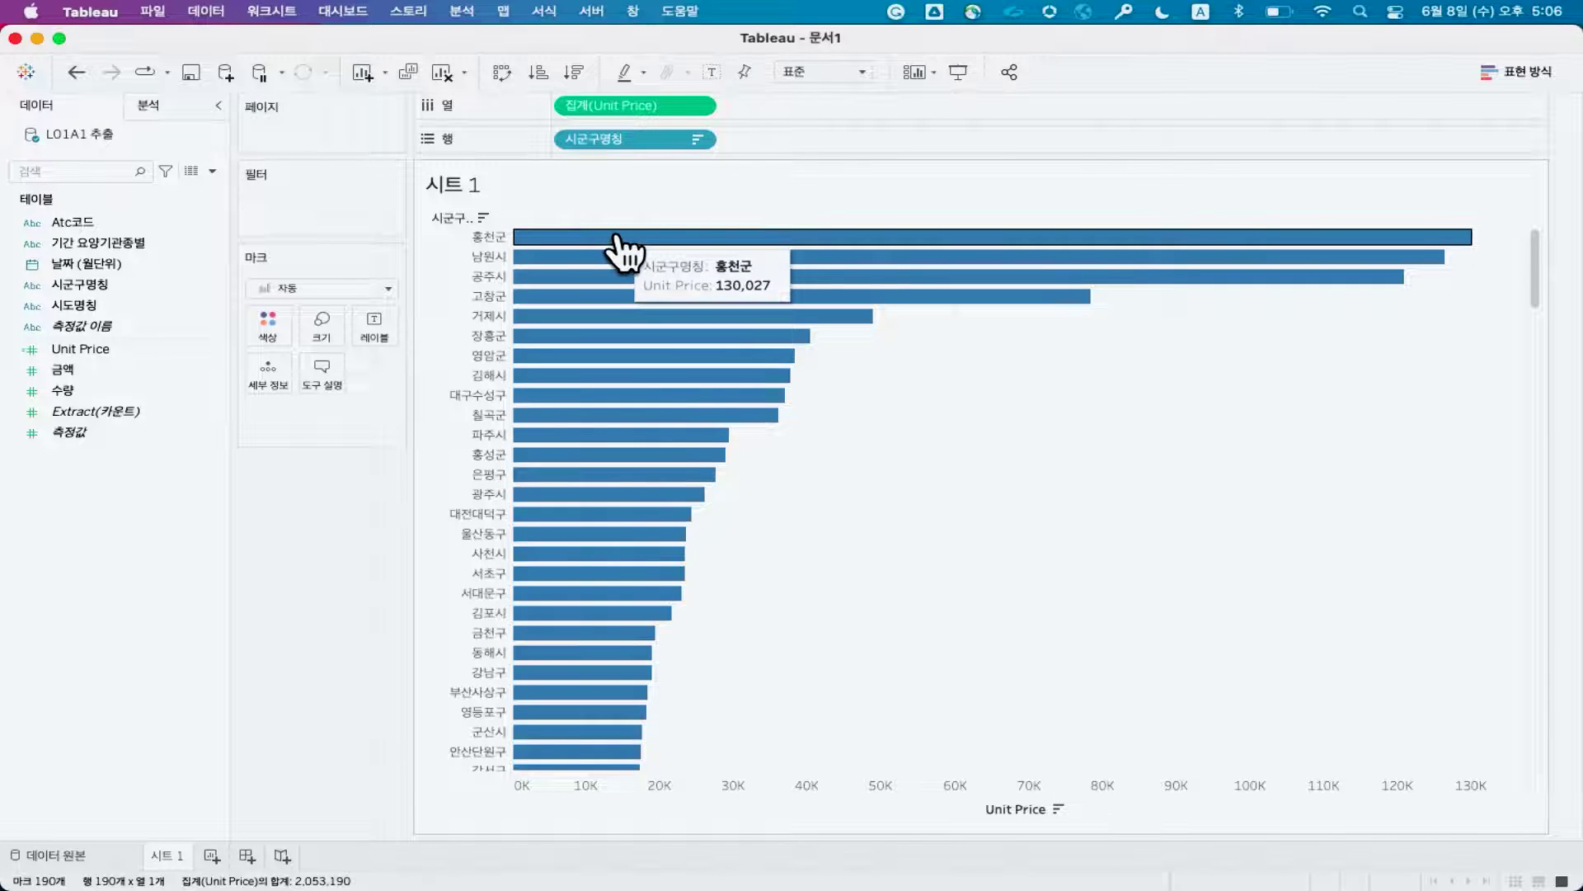
Filter the chart by the 연도/월 of 날짜 (월단위), choosing from the end of the month list, and show the bar labels
left_click_drag(95, 263, 330, 202)
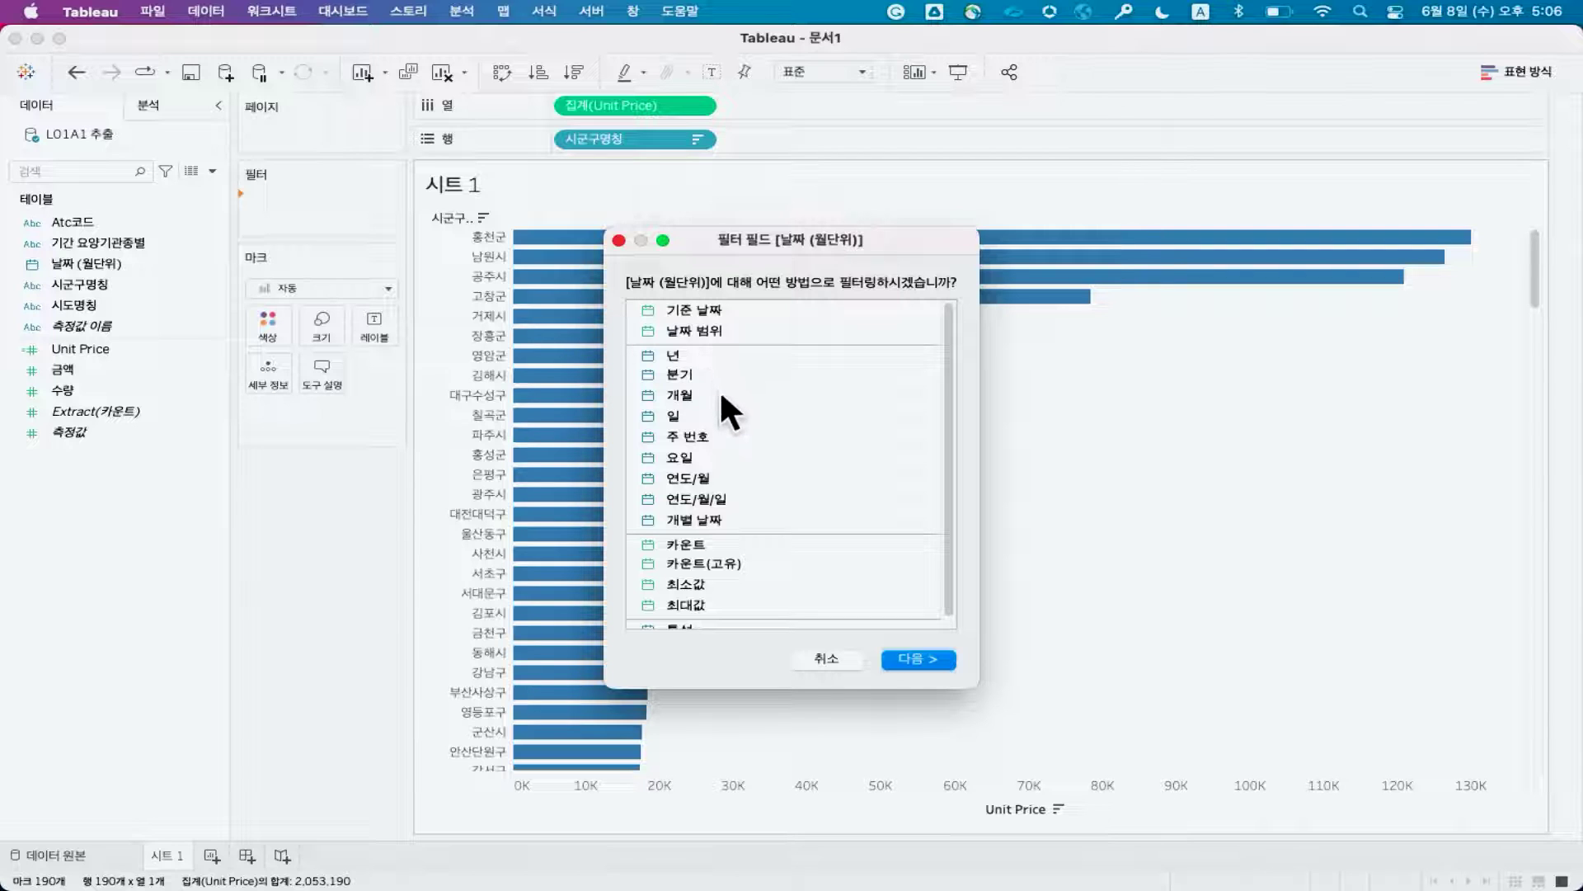
double_click(722, 467)
scroll(720, 359, "down", 10)
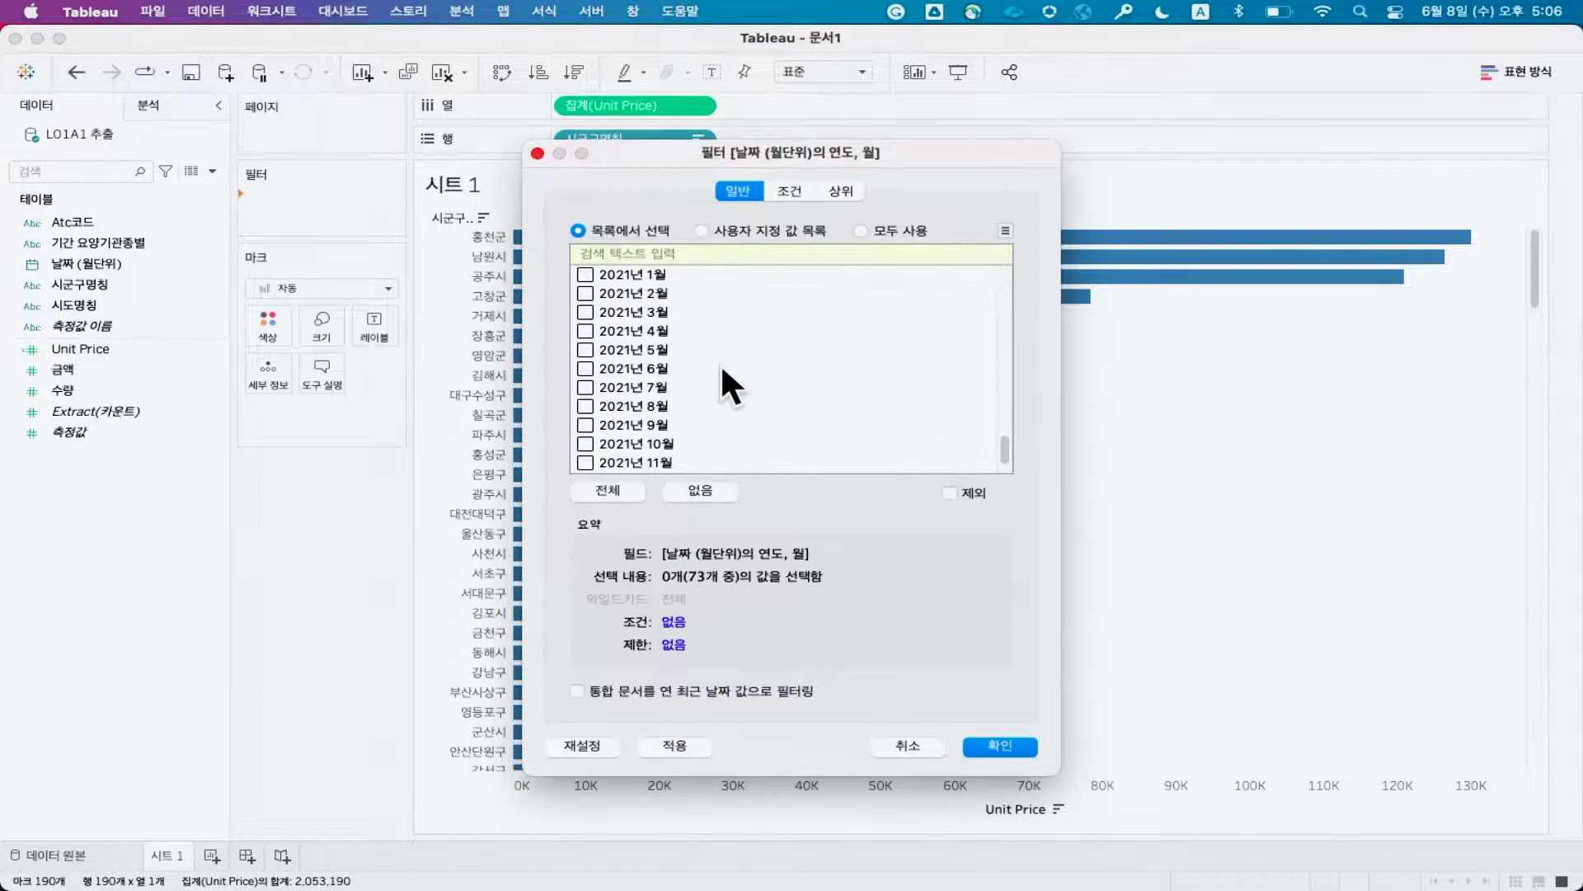
left_click(987, 742)
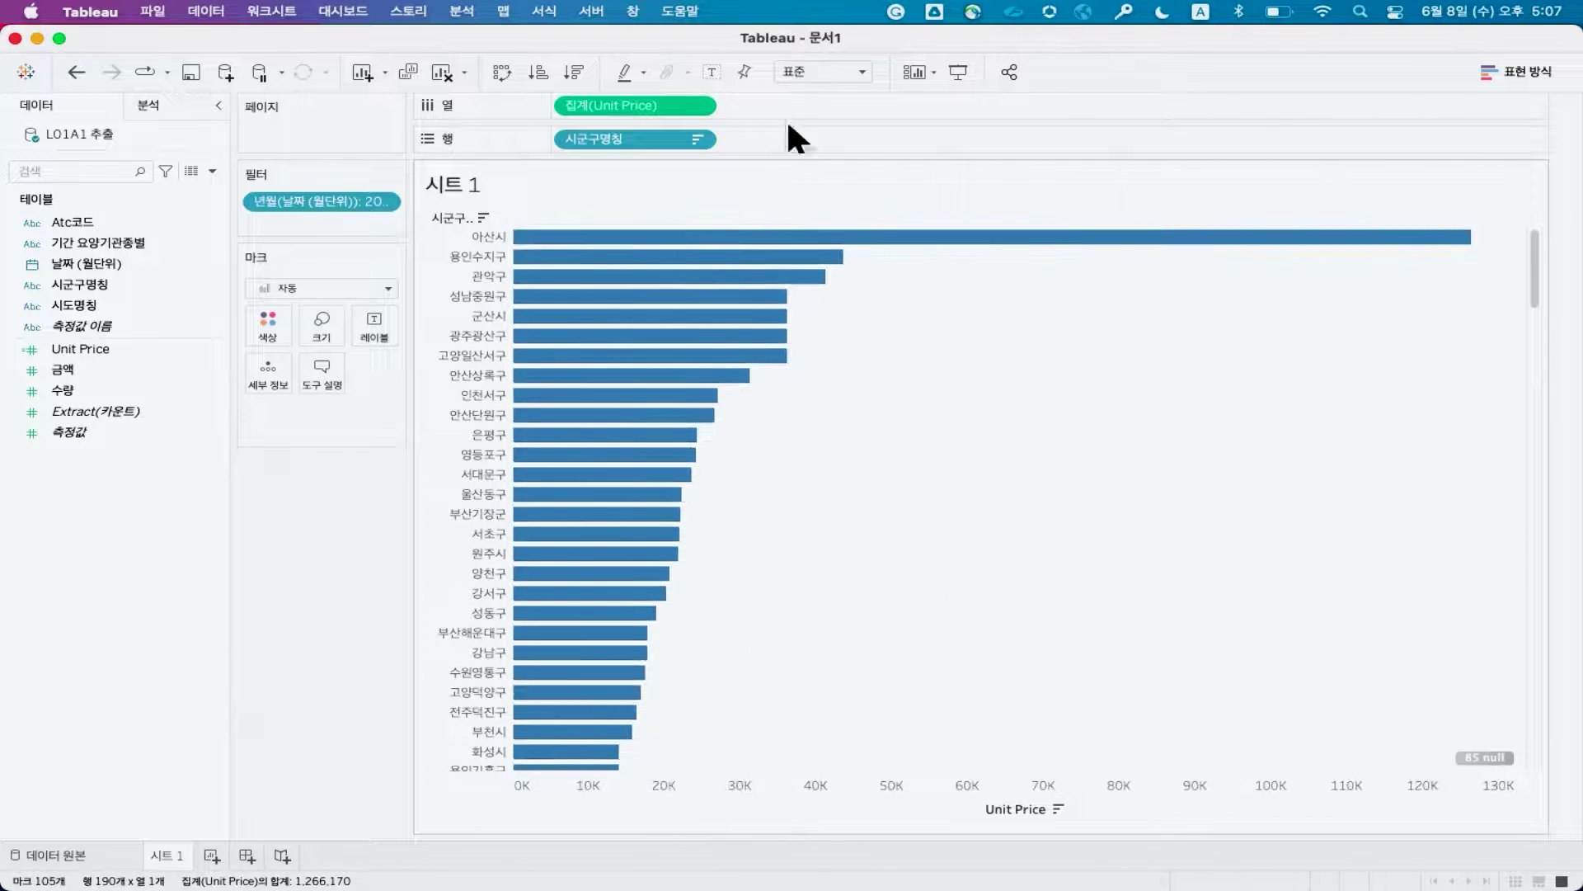
left_click(709, 71)
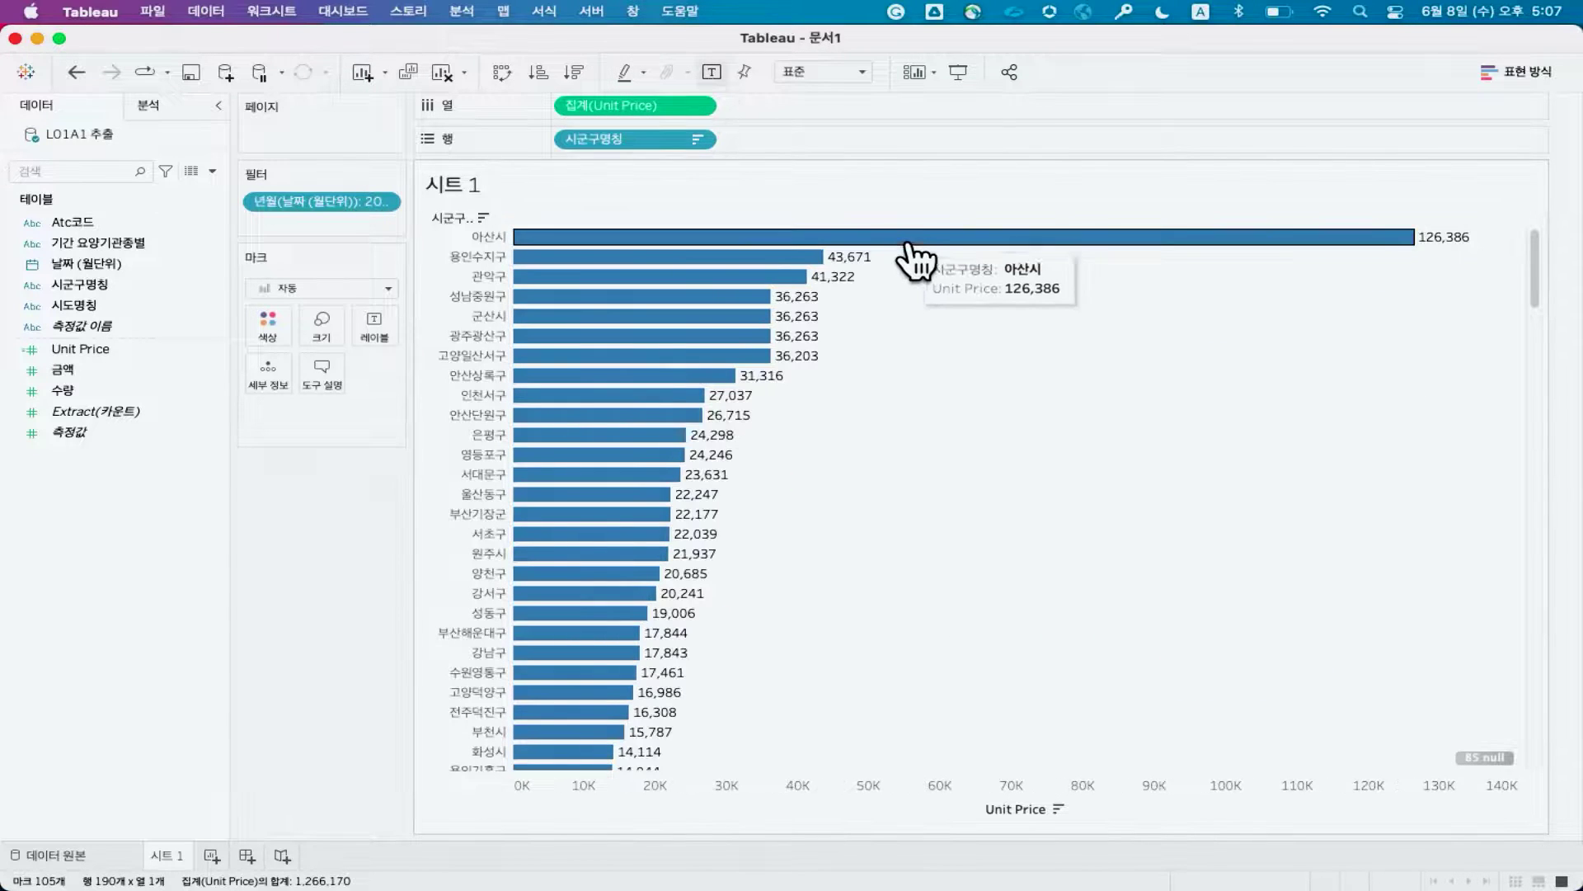